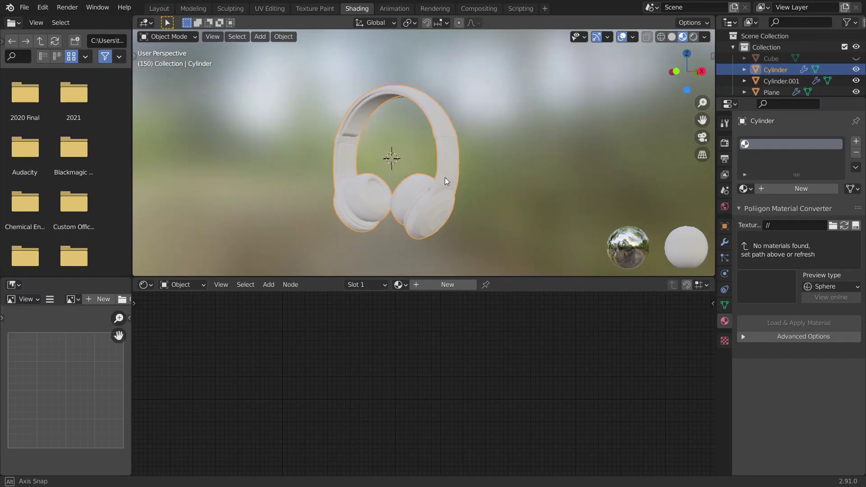
# Create a new material for the headphones' main body.
pyautogui.moveTo(444, 177); pyautogui.dragTo(481, 203, button='middle')
pyautogui.scroll(3, 407, 198)
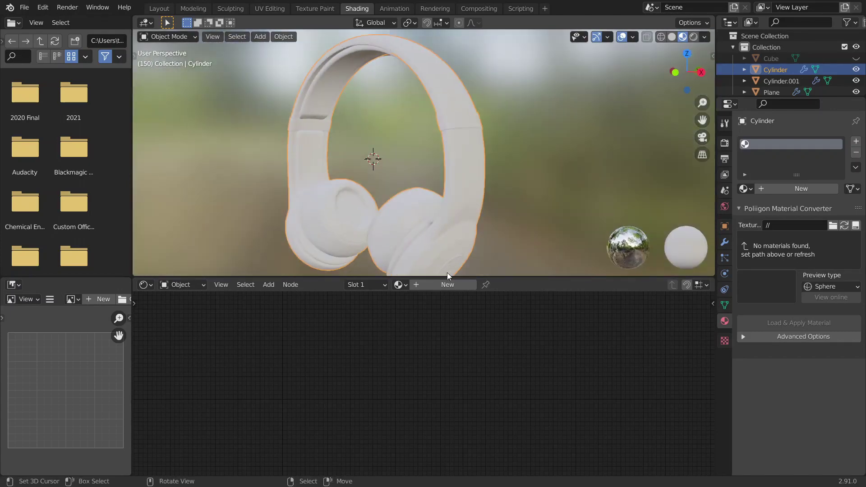
pyautogui.click(440, 239)
pyautogui.click(469, 175)
pyautogui.moveTo(462, 184); pyautogui.dragTo(461, 247, button='middle')
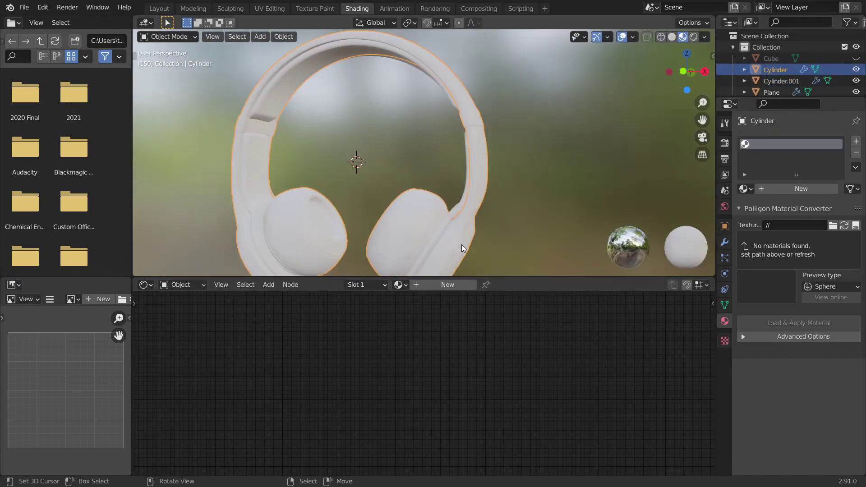
pyautogui.click(442, 284)
# Move the Material Output node well away from the Principled BSDF to leave room for more nodes.
pyautogui.scroll(3, 362, 362)
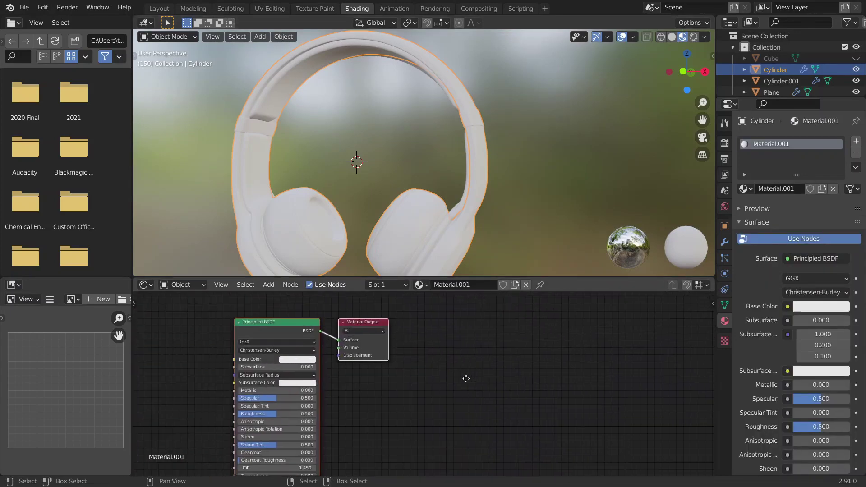
pyautogui.scroll(1, 371, 320)
pyautogui.scroll(1, 368, 307)
pyautogui.moveTo(368, 307); pyautogui.dragTo(543, 342)
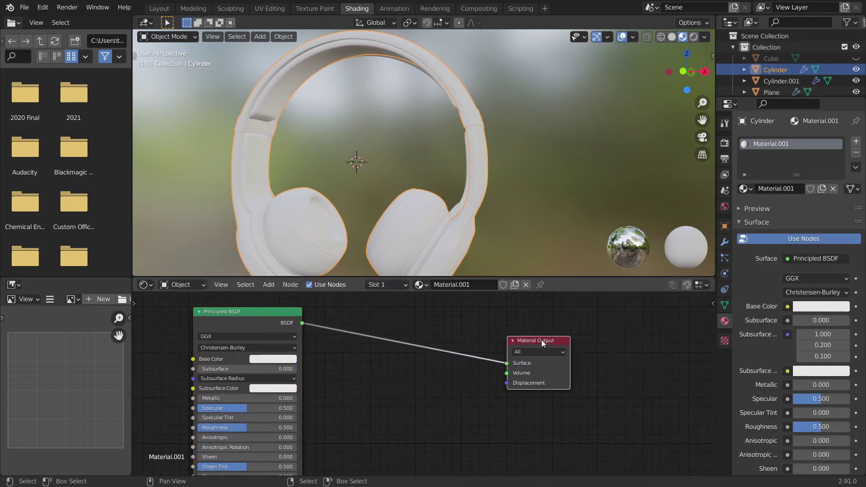
pyautogui.moveTo(342, 369); pyautogui.dragTo(388, 372, button='middle')
# Set the Principled BSDF's base color to light blue (H 0.560, S 0.734, V 0.906) and its roughness to 0.8.
pyautogui.click(317, 360)
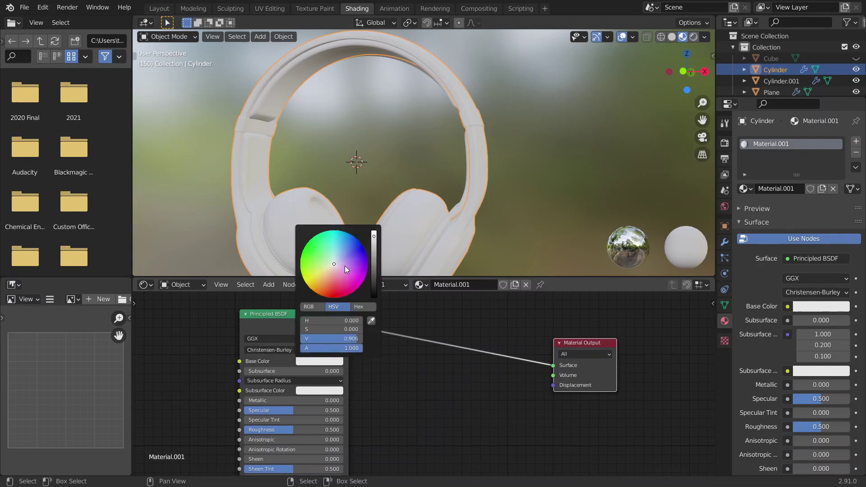
pyautogui.moveTo(344, 266); pyautogui.dragTo(343, 242)
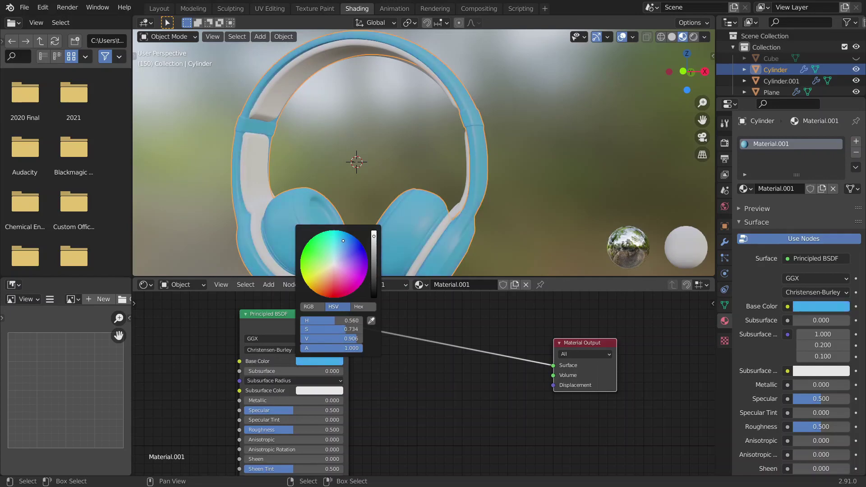
pyautogui.scroll(-5, 435, 367)
pyautogui.moveTo(434, 367); pyautogui.dragTo(486, 342, button='middle')
pyautogui.scroll(4, 424, 371)
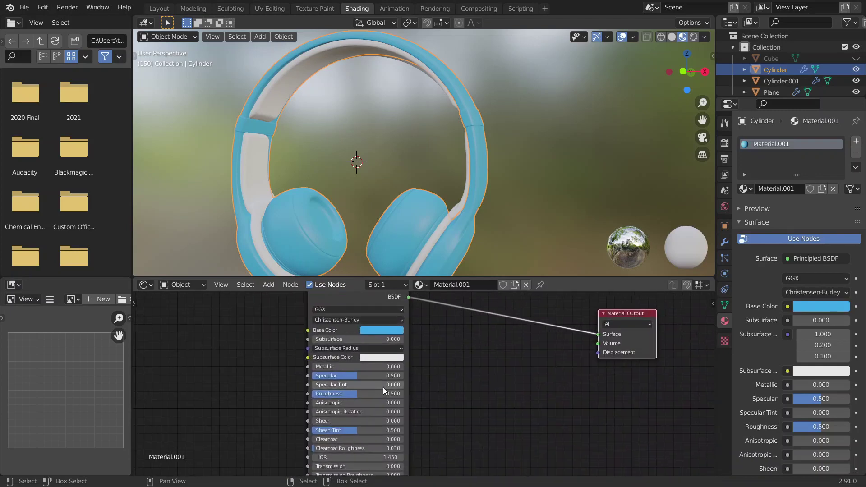
pyautogui.click(351, 390)
pyautogui.write('0.8')
pyautogui.press('Return')
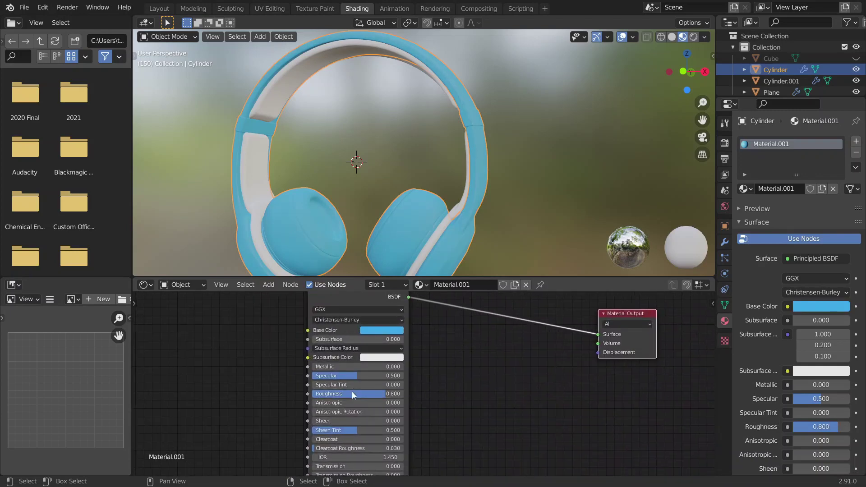
pyautogui.moveTo(404, 388); pyautogui.dragTo(331, 419, button='middle')
pyautogui.hotkey('shift', 'a')
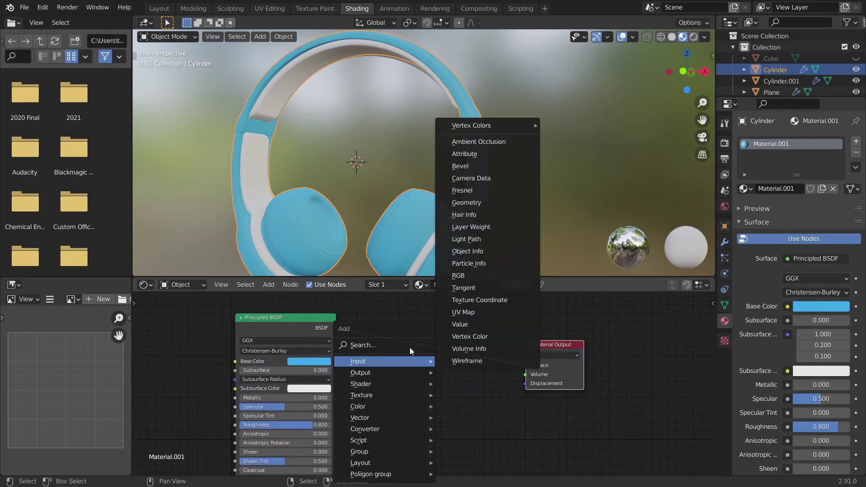
pyautogui.click(409, 348)
pyautogui.write('mix')
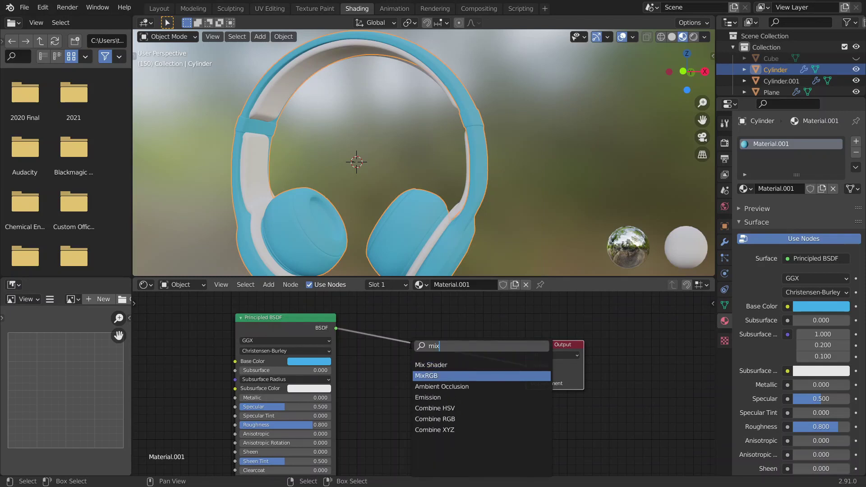
pyautogui.press('Return')
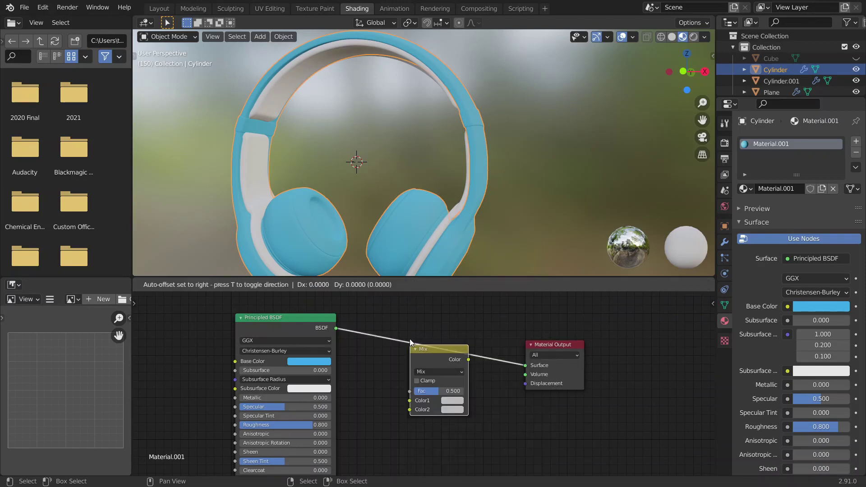
pyautogui.rightClick(409, 345)
# Insert a Mix Shader between the Principled BSDF and the Material Output, and space the nodes further apart.
pyautogui.hotkey('shift', 'a')
pyautogui.click(410, 341)
pyautogui.write('mix')
pyautogui.press('Return')
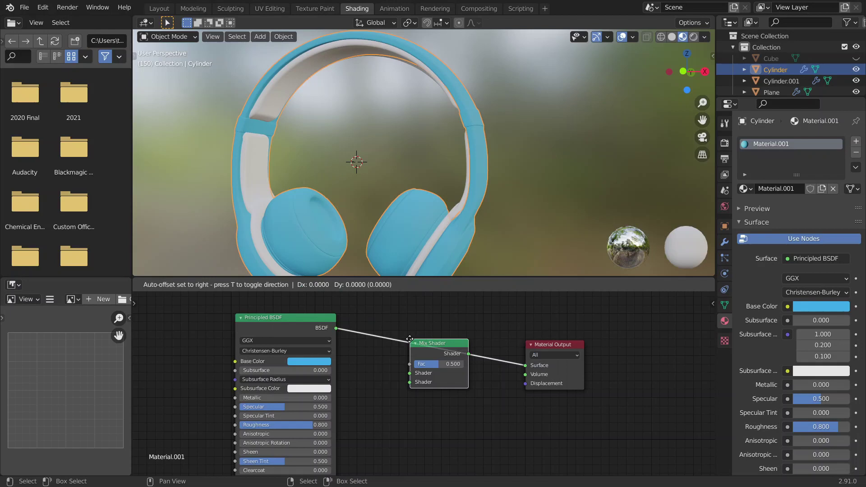
pyautogui.click(435, 324)
pyautogui.click(561, 353)
pyautogui.click(564, 345)
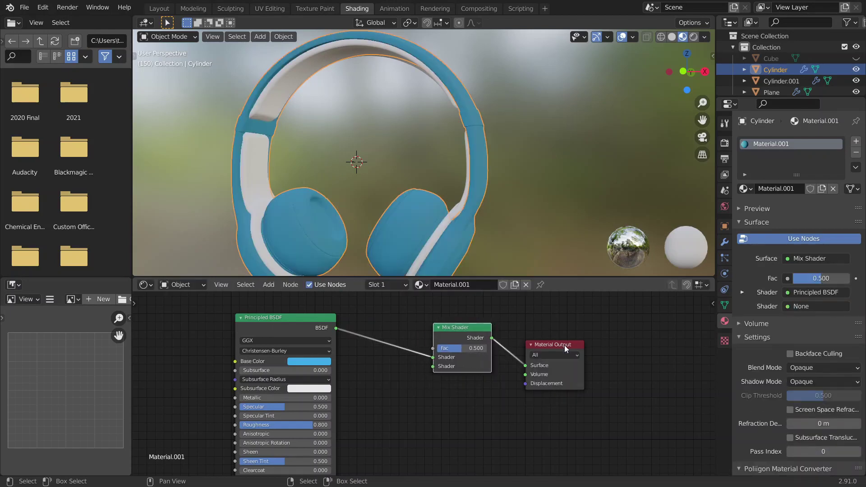
pyautogui.moveTo(564, 345); pyautogui.dragTo(624, 336)
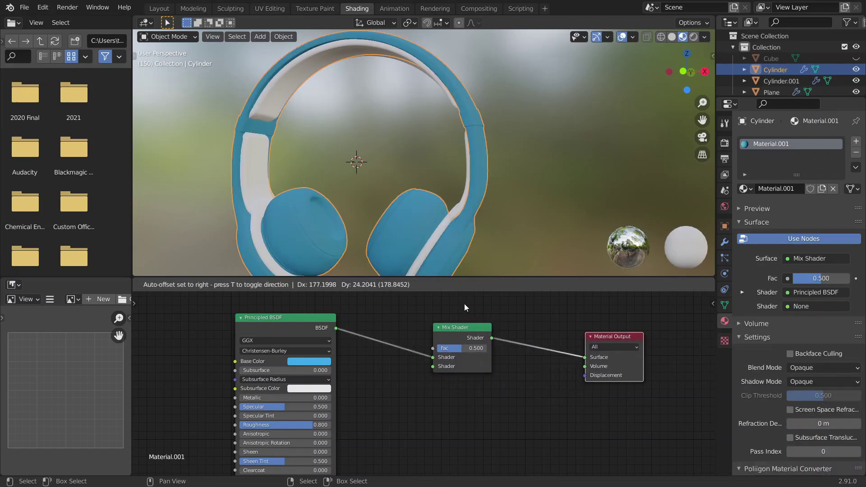
pyautogui.moveTo(465, 328)
pyautogui.mouseDown()
pyautogui.moveTo(495, 328)
pyautogui.moveTo(473, 340)
pyautogui.mouseUp()
# Add a Glossy BSDF below the Mix Shader's incoming link and connect it to the Mix Shader's second Shader input.
pyautogui.hotkey('shift', 'a')
pyautogui.click(472, 338)
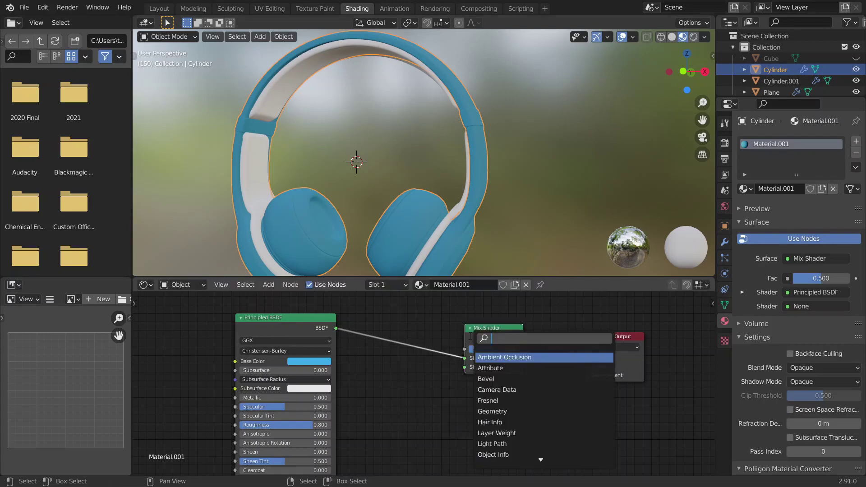
pyautogui.write('glos')
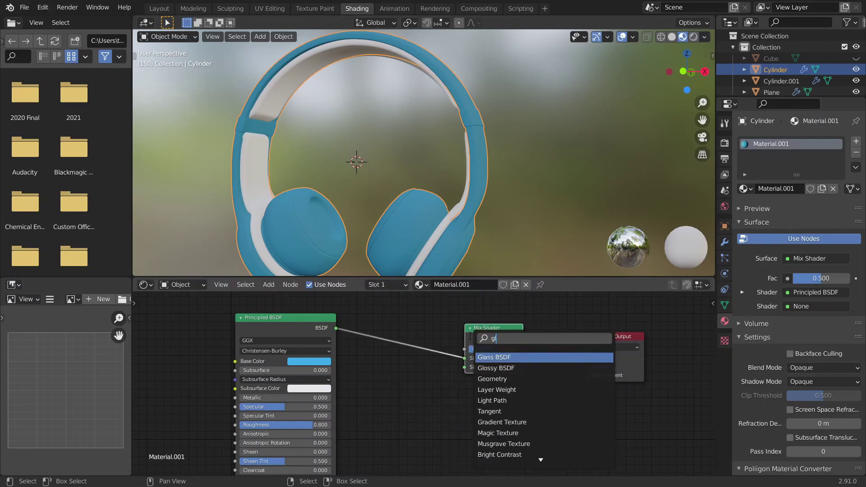
pyautogui.press('Return')
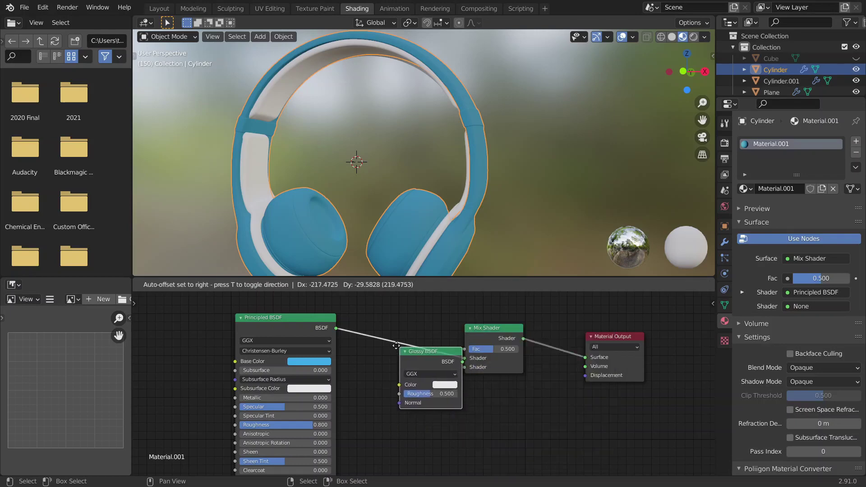
pyautogui.click(368, 383)
pyautogui.scroll(2, 448, 399)
pyautogui.moveTo(428, 398); pyautogui.dragTo(479, 361)
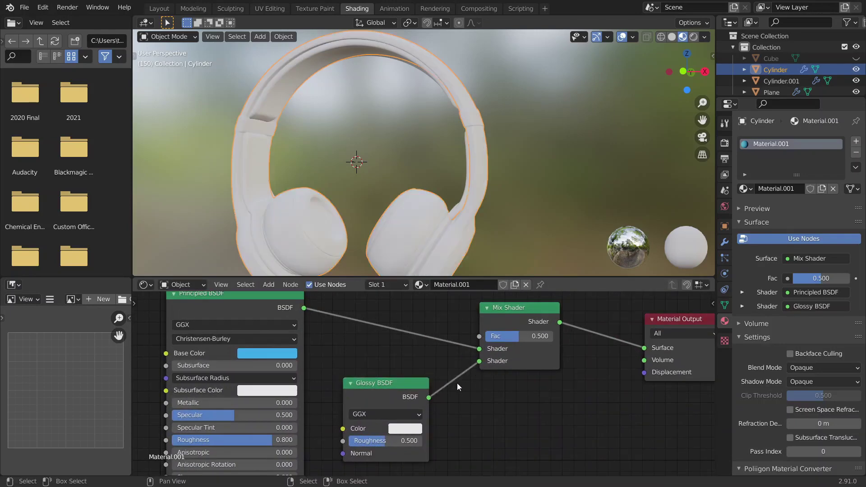
# Set the Glossy BSDF's color to a dark bluish purple (H 0.655, S 0.394, V 0.440).
pyautogui.click(402, 430)
pyautogui.click(486, 301)
pyautogui.moveTo(487, 298); pyautogui.dragTo(490, 310)
pyautogui.moveTo(439, 306); pyautogui.dragTo(450, 296)
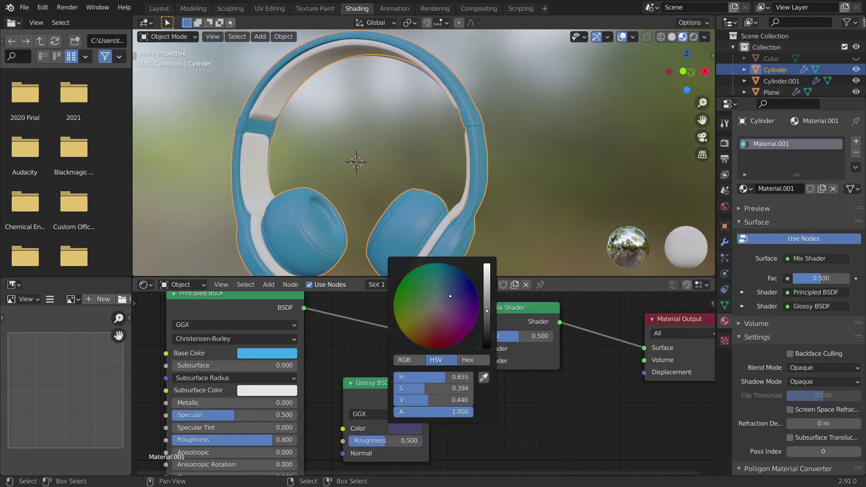
# Add a Layer Weight node and place it above the Principled BSDF.
pyautogui.scroll(-4, 613, 380)
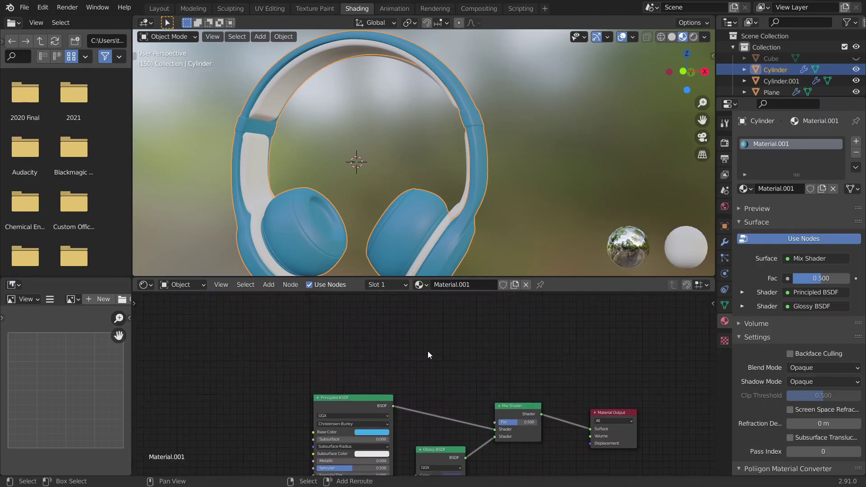
pyautogui.hotkey('shift', 'a')
pyautogui.click(429, 349)
pyautogui.write('layer')
pyautogui.press('Return')
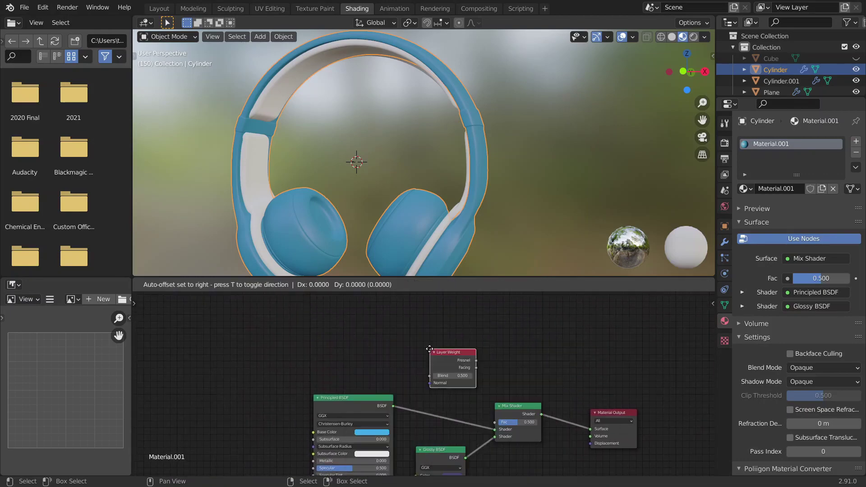
pyautogui.click(343, 337)
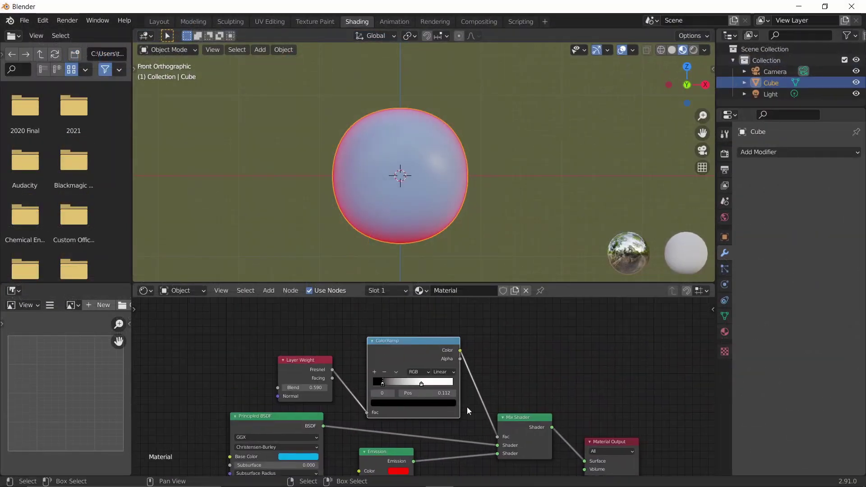
# Adjust the black and white stops of the ColorRamp in the example cube's material.
pyautogui.scroll(2, 466, 410)
pyautogui.moveTo(369, 377)
pyautogui.mouseDown()
pyautogui.moveTo(386, 375)
pyautogui.moveTo(365, 381)
pyautogui.mouseUp()
pyautogui.moveTo(422, 383); pyautogui.dragTo(399, 382)
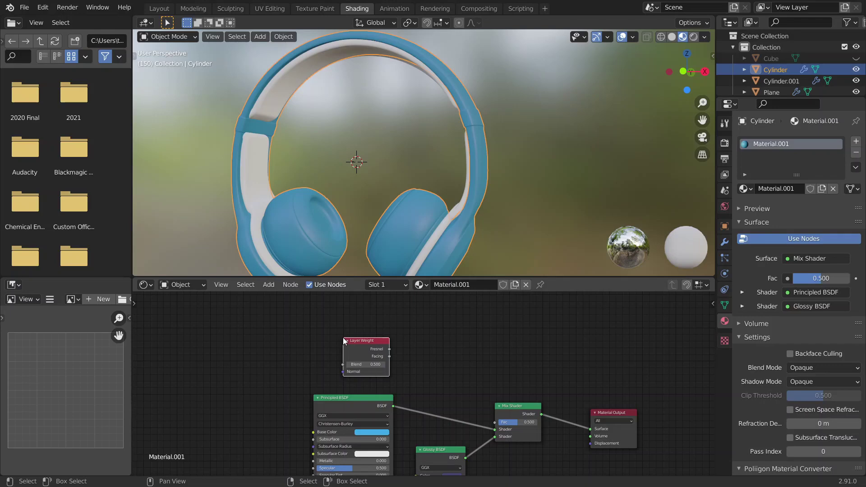
# Connect the Layer Weight's Facing output to the Mix Shader's Fac input and inspect the headphones up close.
pyautogui.scroll(3, 343, 337)
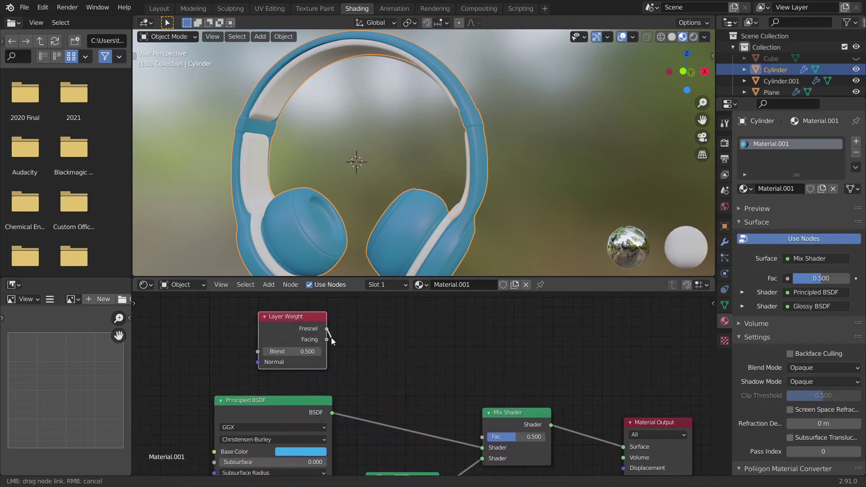
pyautogui.moveTo(327, 338); pyautogui.dragTo(480, 437)
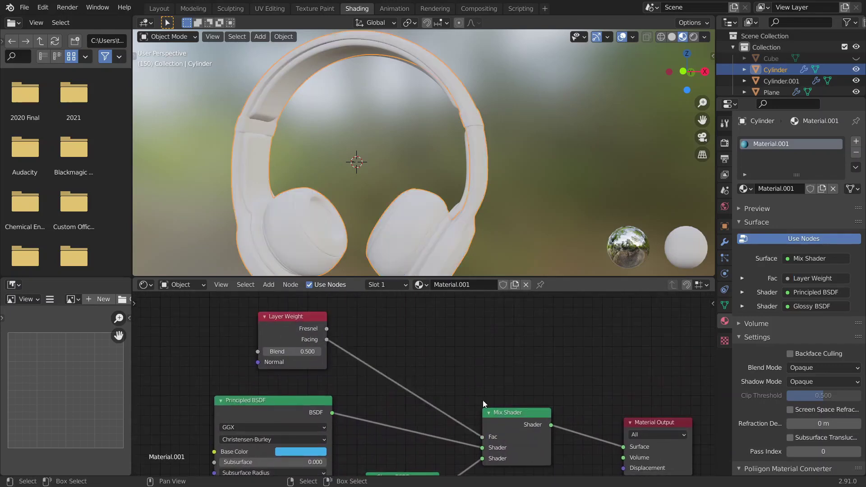
pyautogui.moveTo(500, 228); pyautogui.dragTo(429, 115, button='middle')
pyautogui.scroll(4, 384, 206)
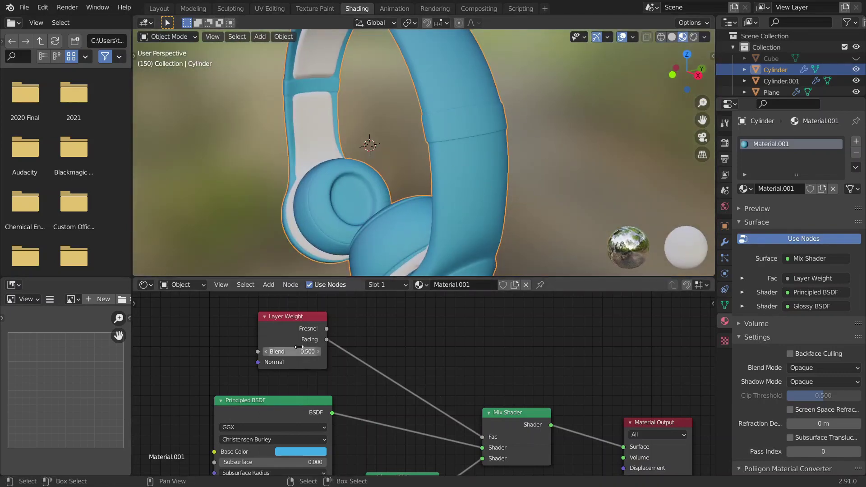
# Connect the Layer Weight's Fresnel output to the Mix Shader's Fac input and inspect the headphones from several angles.
pyautogui.moveTo(326, 328); pyautogui.dragTo(482, 436)
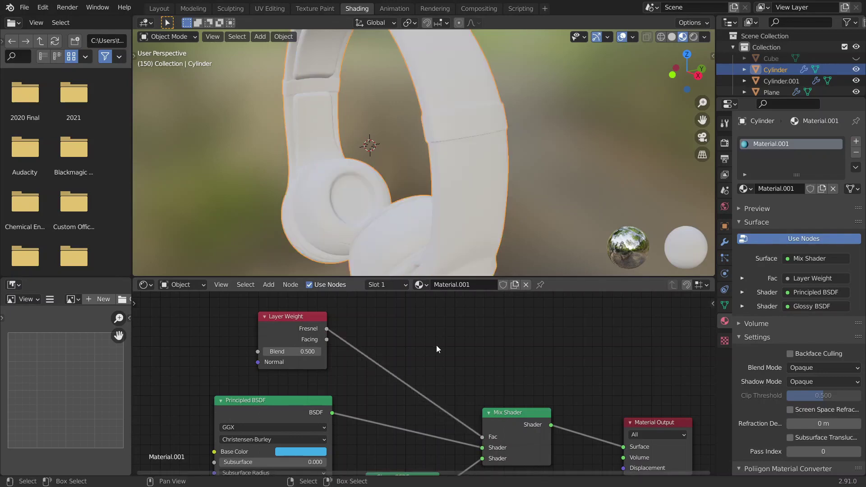
pyautogui.moveTo(434, 221); pyautogui.dragTo(411, 239, button='middle')
pyautogui.scroll(-4, 411, 239)
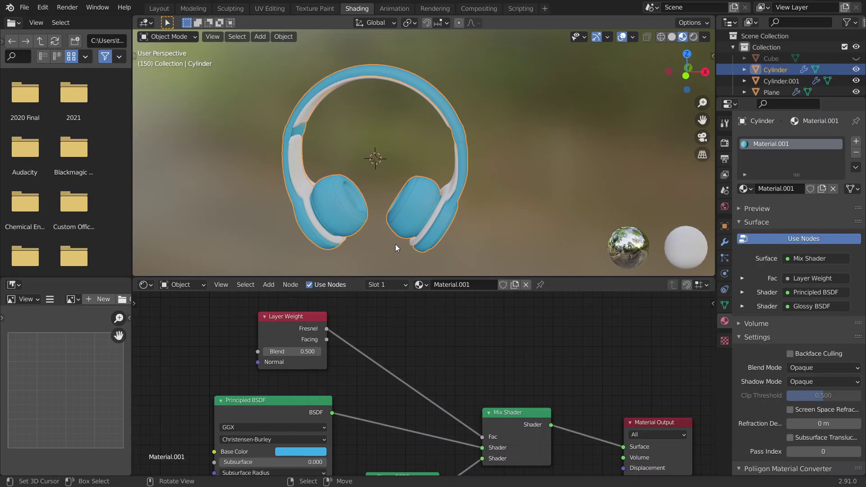
pyautogui.moveTo(390, 190); pyautogui.dragTo(455, 181, button='middle')
pyautogui.scroll(5, 431, 201)
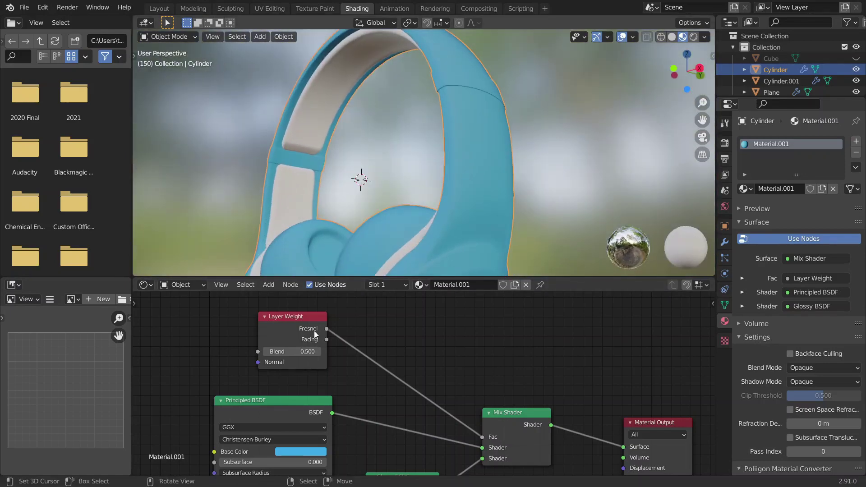
# Try different Blend values on the Layer Weight node and check the effect on the headphones.
pyautogui.moveTo(295, 352); pyautogui.dragTo(408, 351)
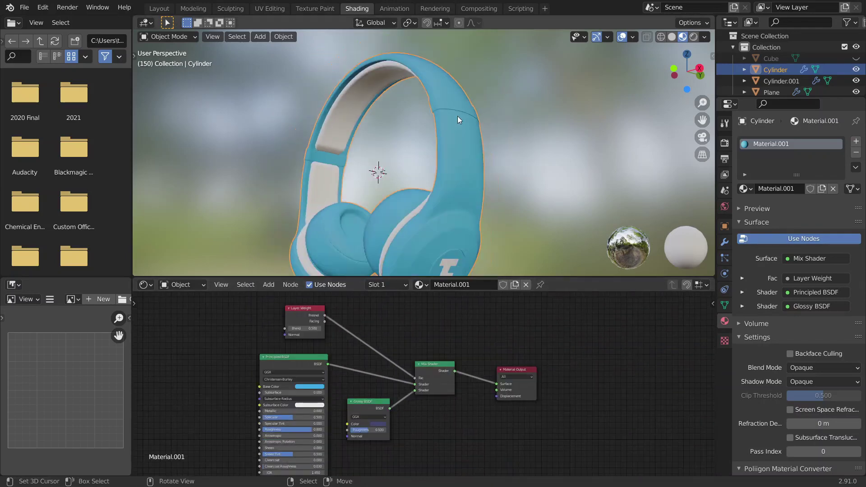
pyautogui.moveTo(457, 116); pyautogui.dragTo(322, 159, button='middle')
pyautogui.scroll(8, 420, 159)
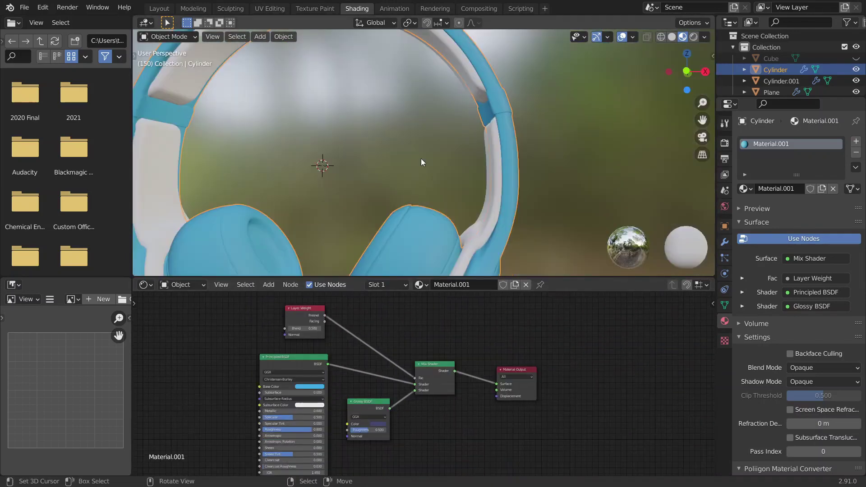
# Rename the headphones' blue material to Main.
pyautogui.click(780, 188)
pyautogui.write('Main')
pyautogui.press('Return')
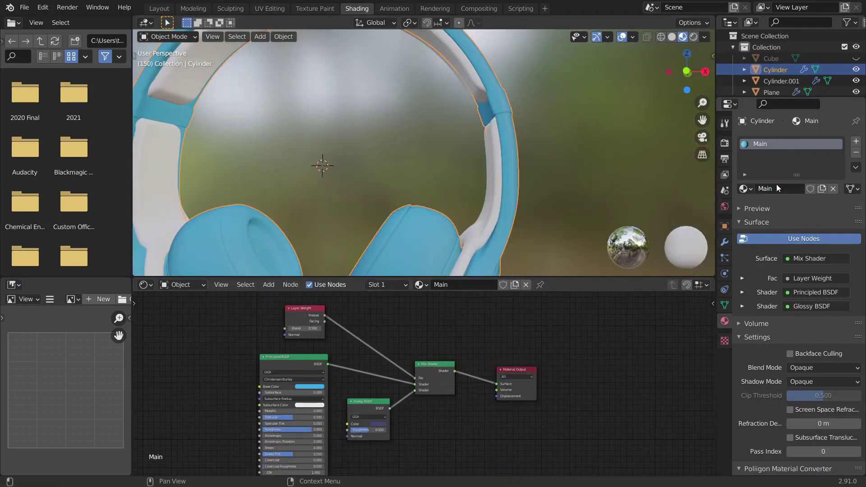
# Add a second material slot to the headphones with a new material named Secondary.
pyautogui.click(856, 141)
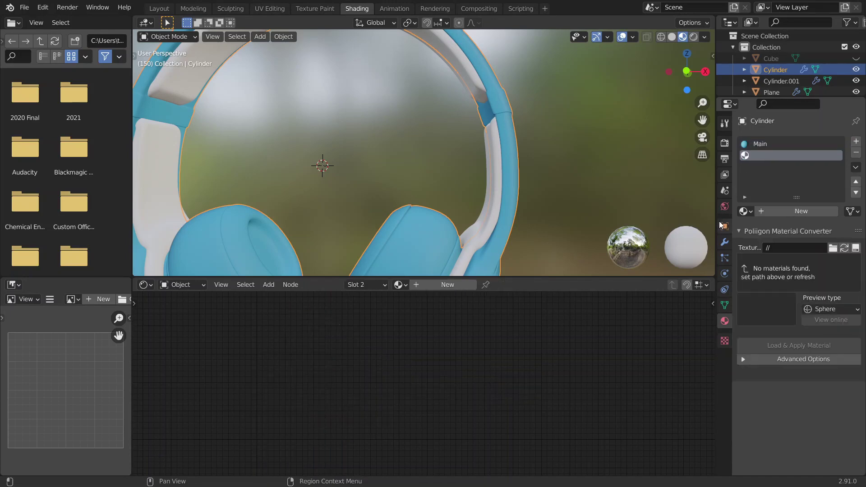
pyautogui.click(775, 211)
pyautogui.click(778, 211)
pyautogui.write('S')
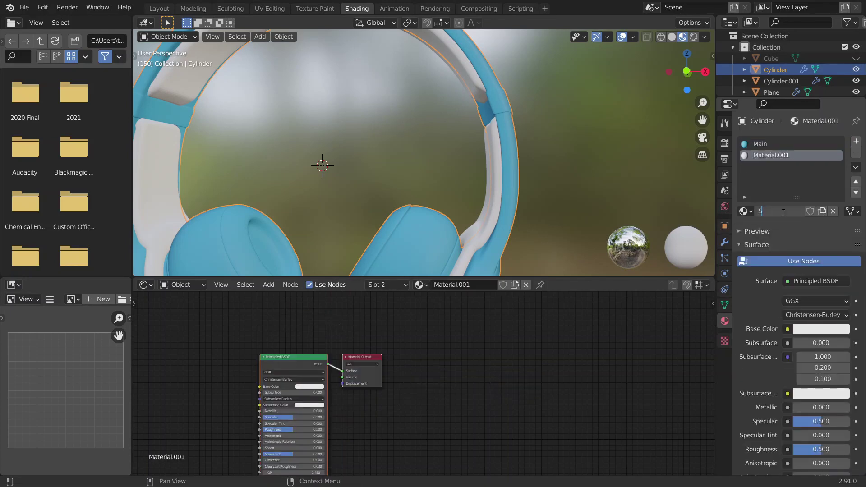
pyautogui.write('econdary')
pyautogui.press('Return')
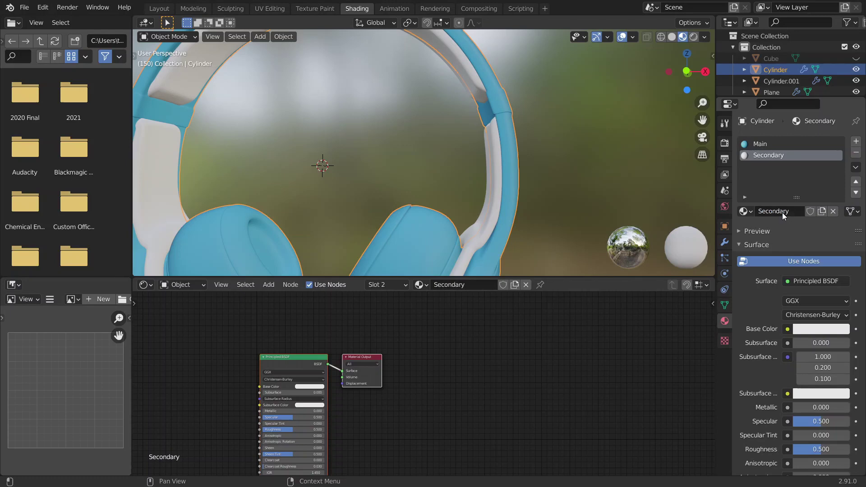
# Assign the existing Secondary material to the headphones' inner padding.
pyautogui.click(495, 139)
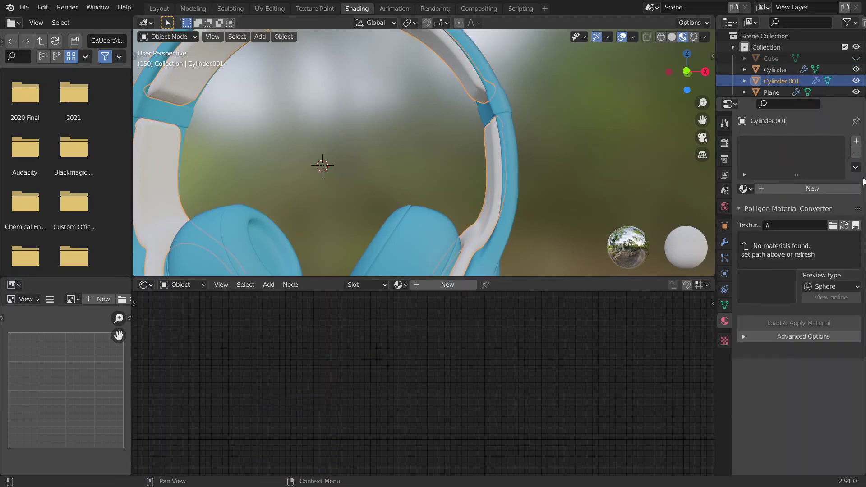
pyautogui.click(744, 189)
pyautogui.click(676, 228)
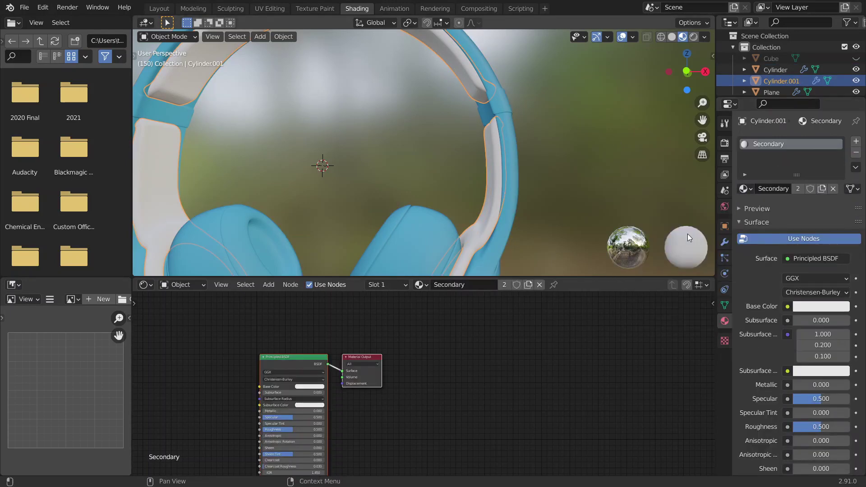
# Set the Secondary material's Base Color to a pale peach and check it on the headphones.
pyautogui.scroll(2, 426, 359)
pyautogui.click(403, 339)
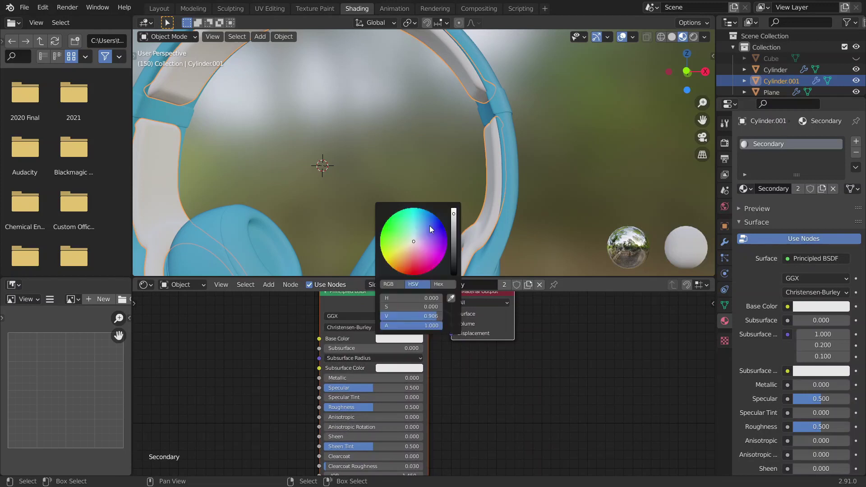
pyautogui.moveTo(408, 243)
pyautogui.mouseDown()
pyautogui.moveTo(406, 253)
pyautogui.moveTo(410, 247)
pyautogui.mouseUp()
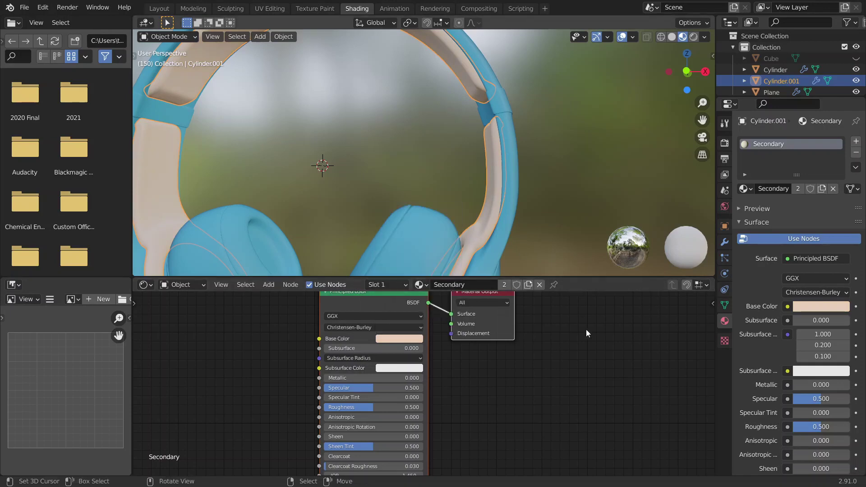
pyautogui.scroll(-1, 445, 397)
pyautogui.scroll(-3, 540, 118)
pyautogui.click(529, 164)
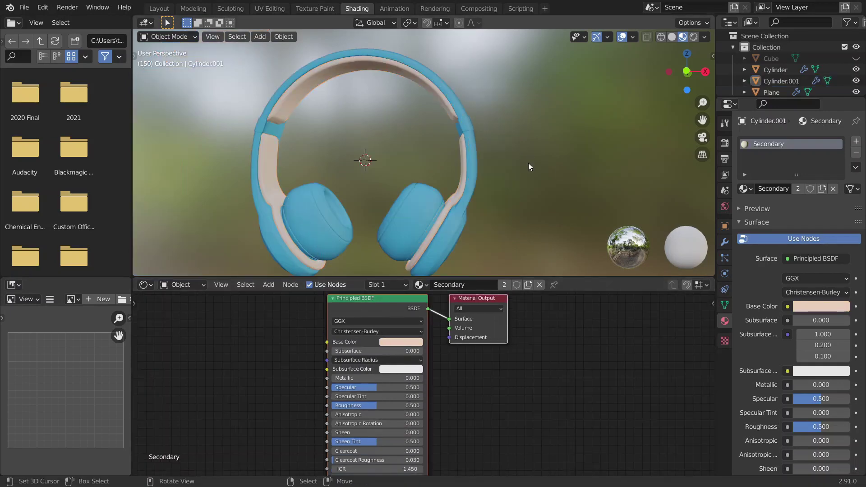
pyautogui.moveTo(529, 163); pyautogui.dragTo(555, 169, button='middle')
pyautogui.scroll(2, 436, 137)
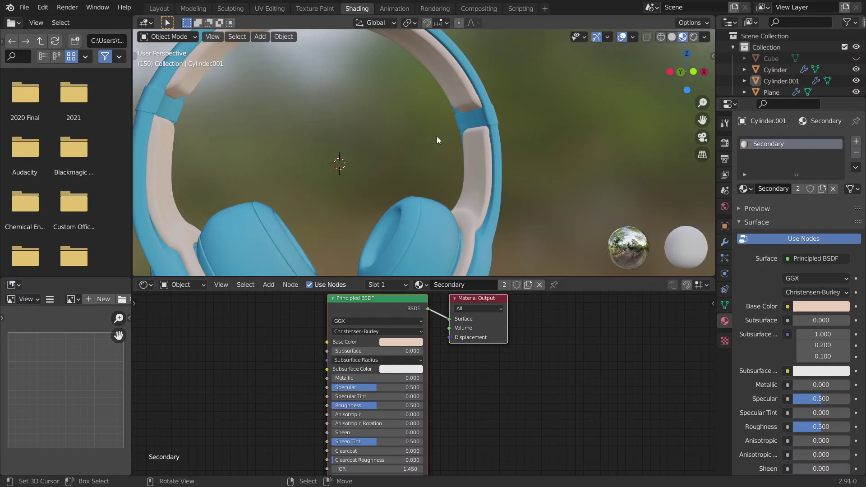
# Set the Secondary material's Roughness to 0.4.
pyautogui.scroll(-1, 455, 382)
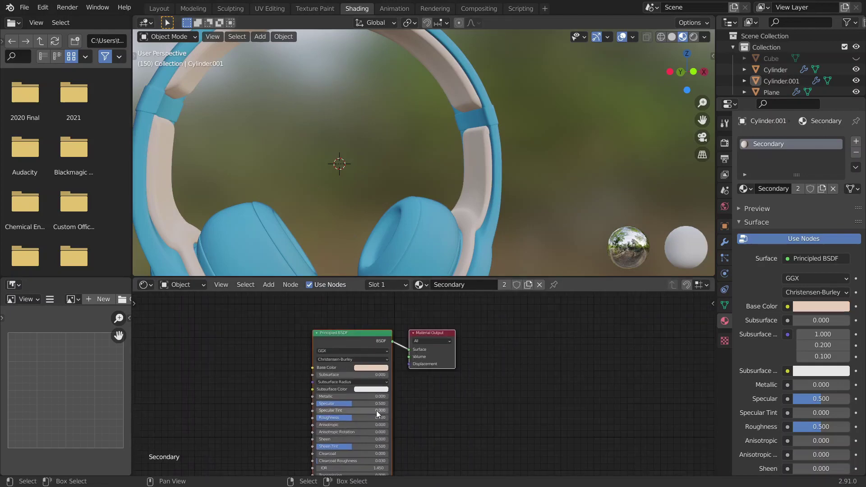
pyautogui.scroll(3, 369, 374)
pyautogui.moveTo(367, 380); pyautogui.dragTo(347, 383)
pyautogui.doubleClick(347, 380)
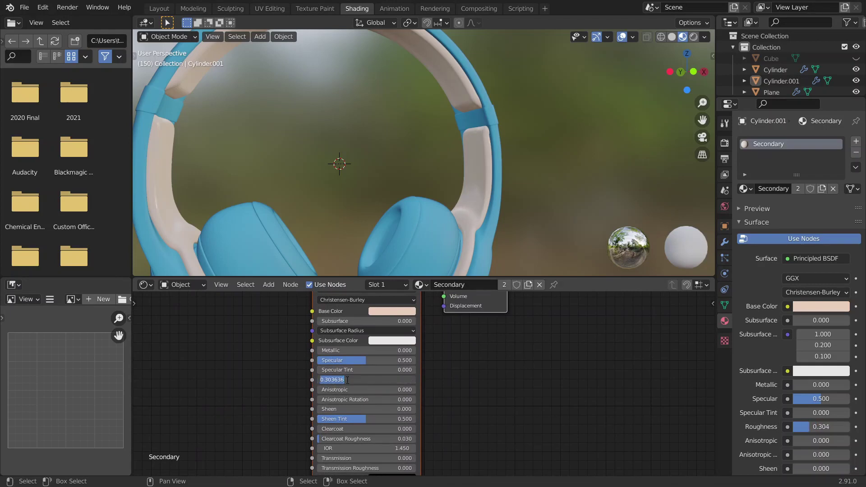
pyautogui.press('BackSpace')
pyautogui.write('0.4')
pyautogui.press('Return')
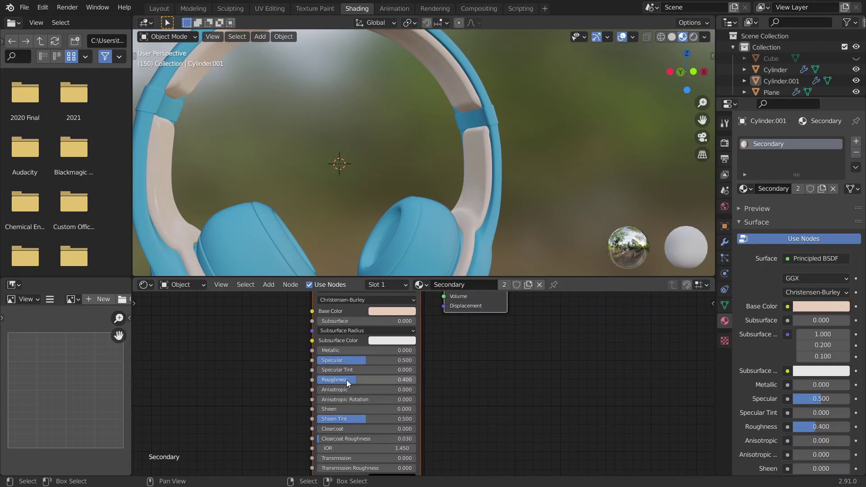
# Set the Secondary material's Clearcoat to 0.6 and inspect the padding up close.
pyautogui.scroll(2, 439, 381)
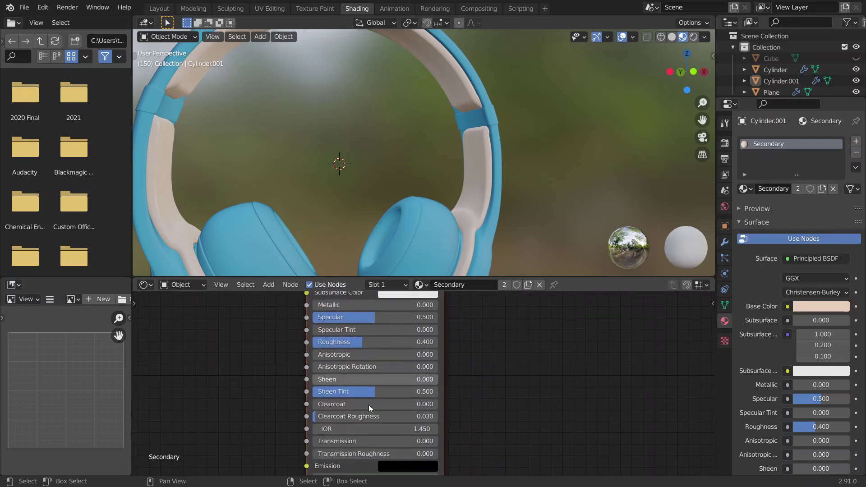
pyautogui.moveTo(369, 405); pyautogui.dragTo(402, 404)
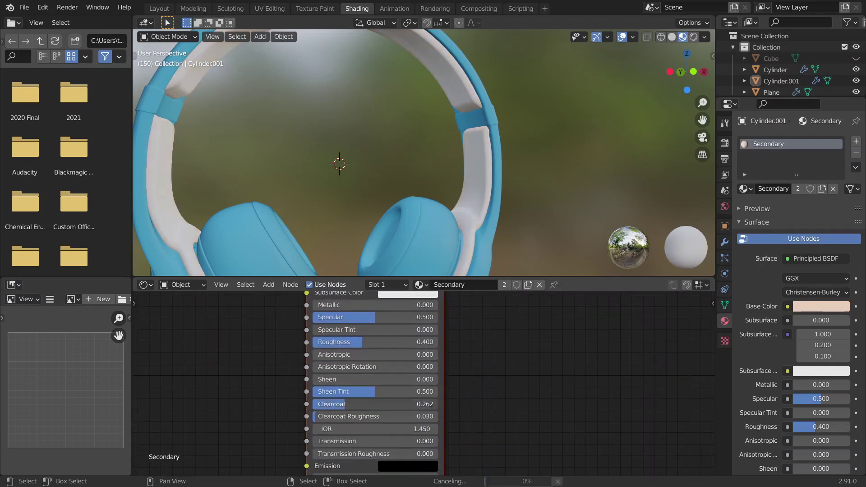
pyautogui.click(345, 404)
pyautogui.write('.6')
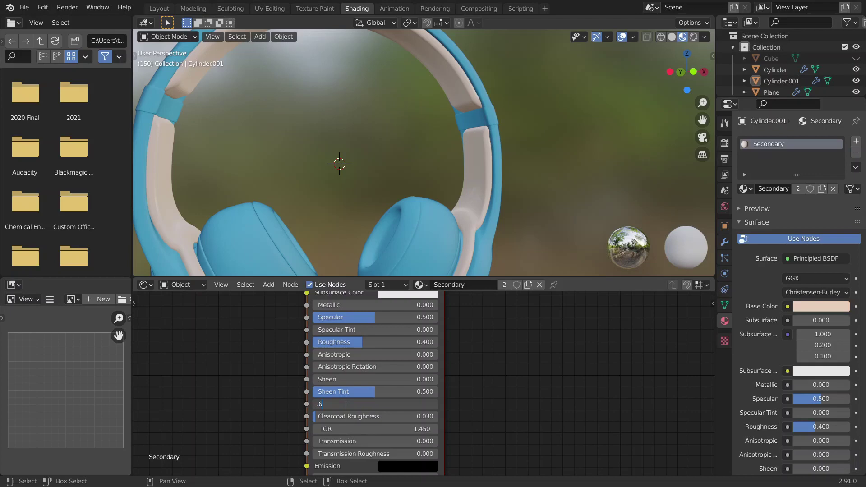
pyautogui.press('Return')
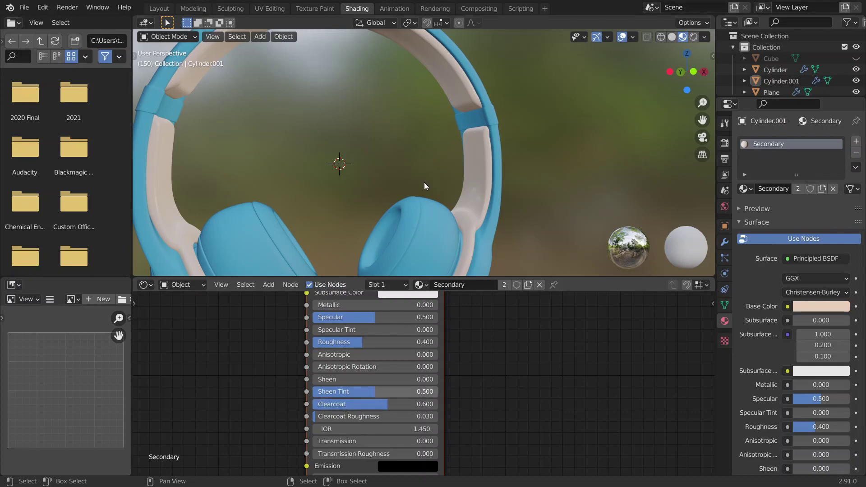
pyautogui.moveTo(424, 182); pyautogui.dragTo(352, 156, button='middle')
pyautogui.scroll(3, 348, 161)
pyautogui.moveTo(379, 181); pyautogui.dragTo(516, 187, button='middle')
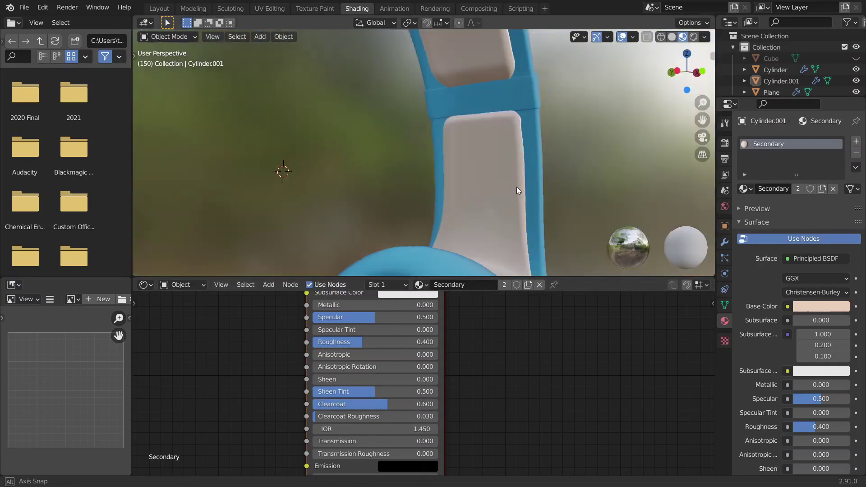
# Set the Secondary material's Clearcoat to 0.3.
pyautogui.click(385, 406)
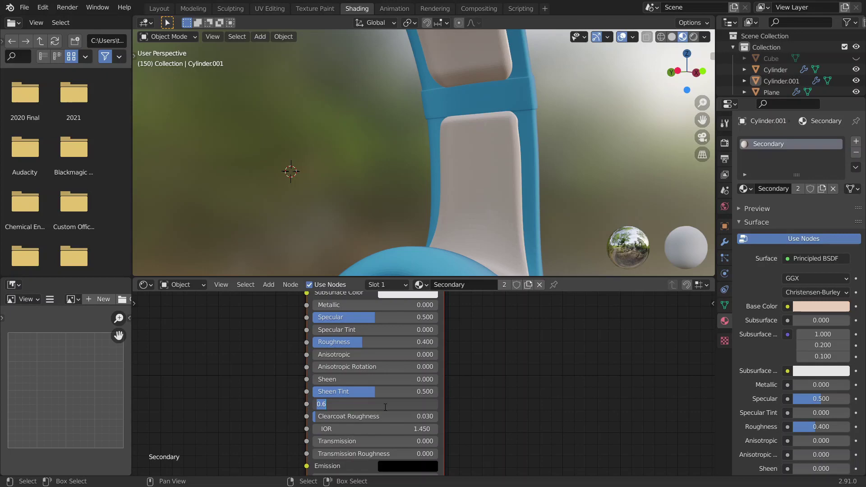
pyautogui.write('.3')
pyautogui.press('Return')
# Enter Edit Mode on the blue headband frame and select all faces of the raised collar in face select mode.
pyautogui.moveTo(449, 109); pyautogui.dragTo(288, 111, button='middle')
pyautogui.scroll(2, 413, 137)
pyautogui.moveTo(414, 137); pyautogui.dragTo(507, 150, button='middle')
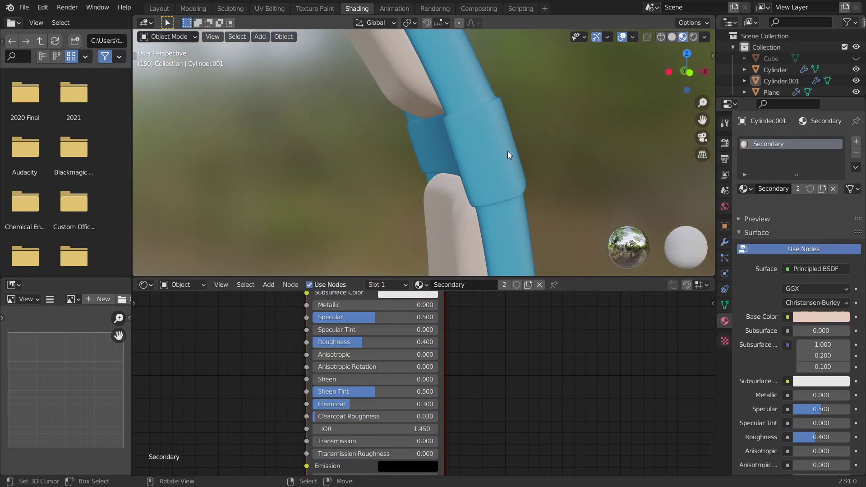
pyautogui.click(507, 151)
pyautogui.press('Tab')
pyautogui.press('3')
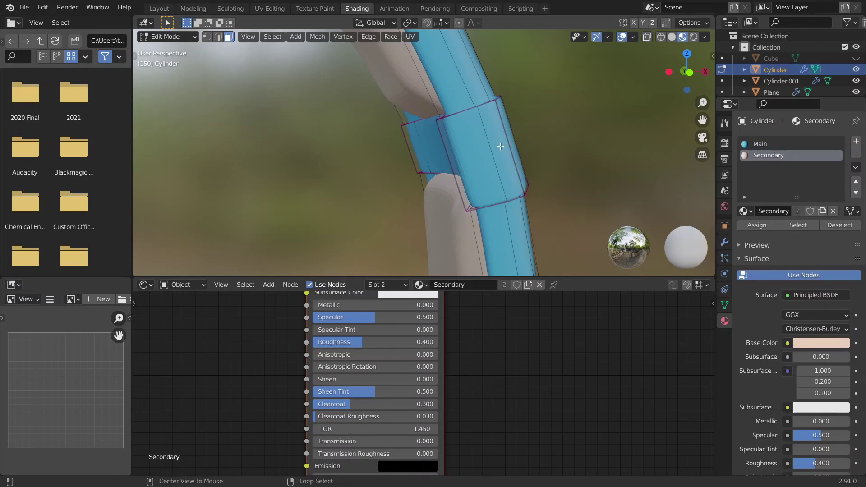
pyautogui.press('a')
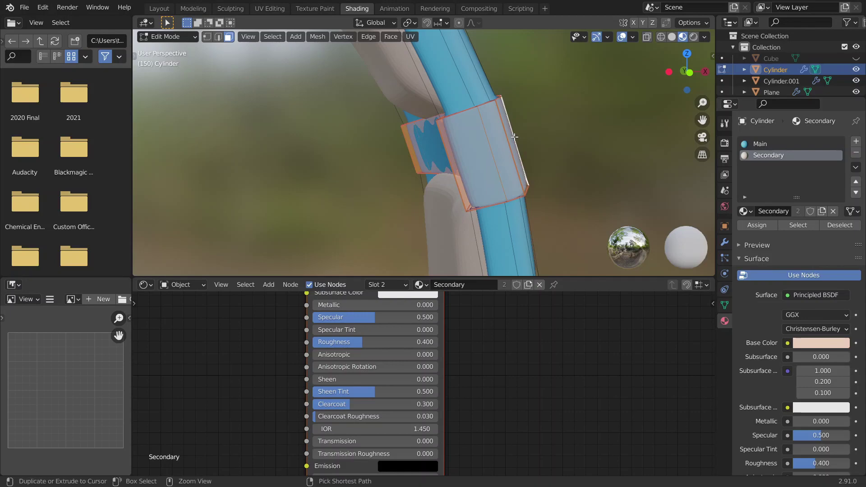
pyautogui.press('ctrl+KP_Add')
pyautogui.moveTo(514, 136); pyautogui.dragTo(519, 219, button='middle')
pyautogui.press('KP_Decimal')
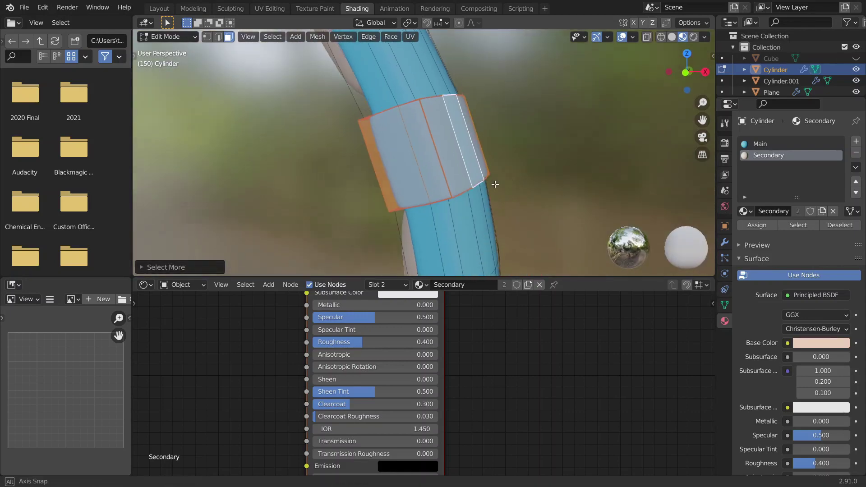
# Add a third material slot to the headband frame with a new material named Metal.
pyautogui.click(855, 141)
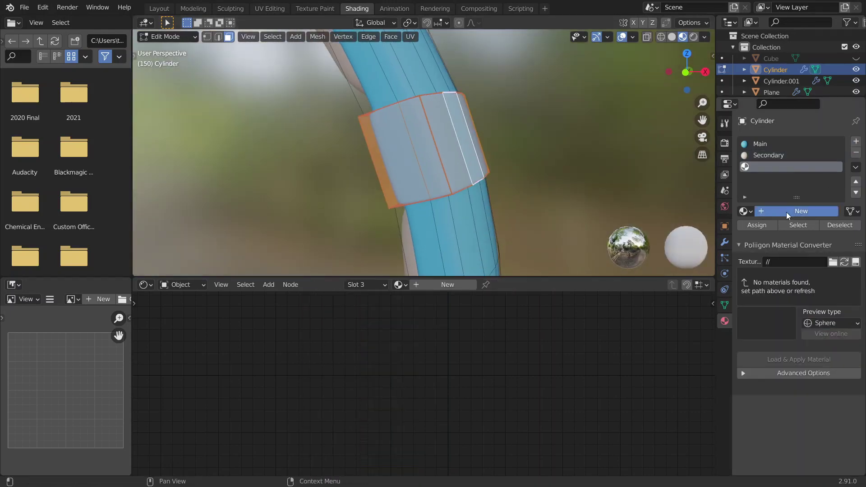
pyautogui.click(789, 211)
pyautogui.click(772, 210)
pyautogui.write('Met')
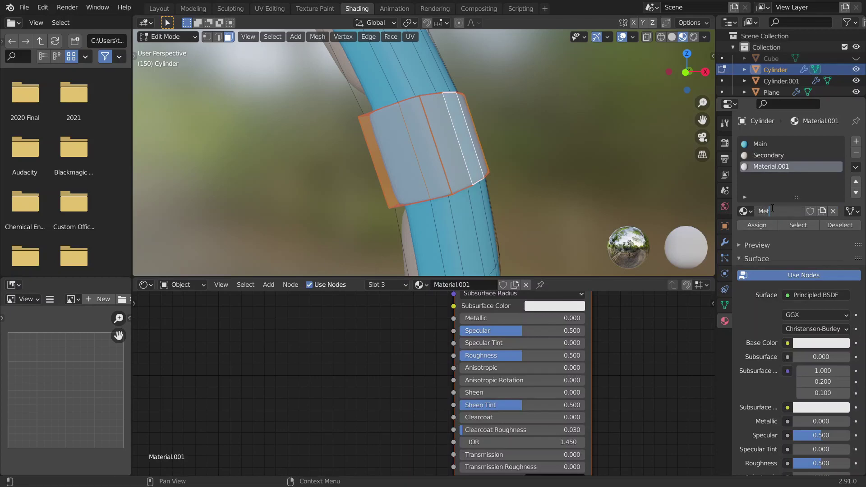
pyautogui.write('al')
pyautogui.press('Return')
# Move the Material Output node away from the Principled BSDF and set the Metal material's Base Color to golden yellow.
pyautogui.moveTo(554, 338); pyautogui.dragTo(458, 397, button='middle')
pyautogui.scroll(-1, 458, 397)
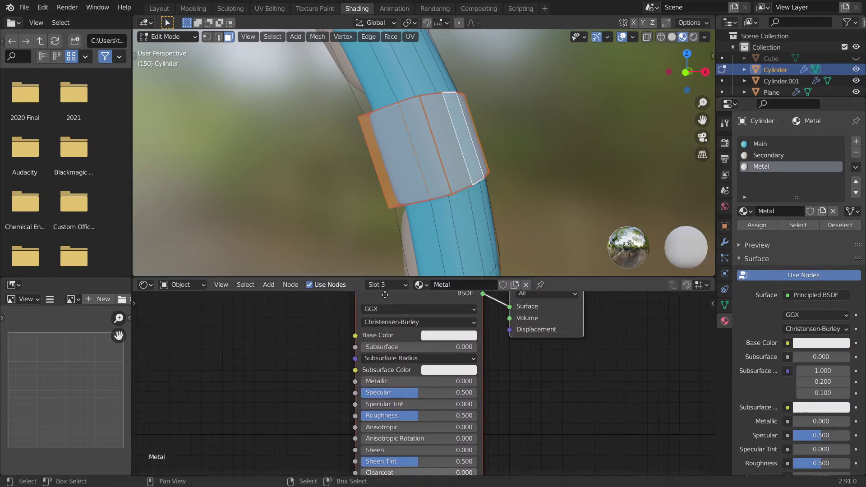
pyautogui.scroll(-2, 451, 361)
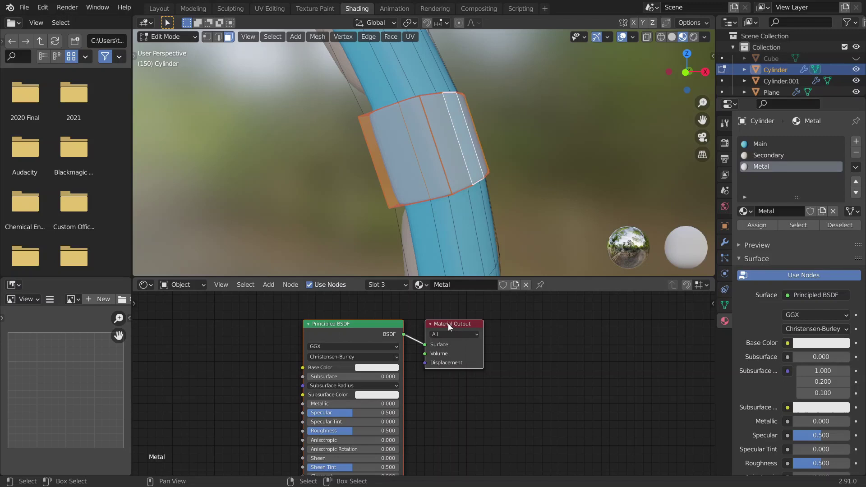
pyautogui.moveTo(448, 323); pyautogui.dragTo(582, 352)
pyautogui.click(379, 367)
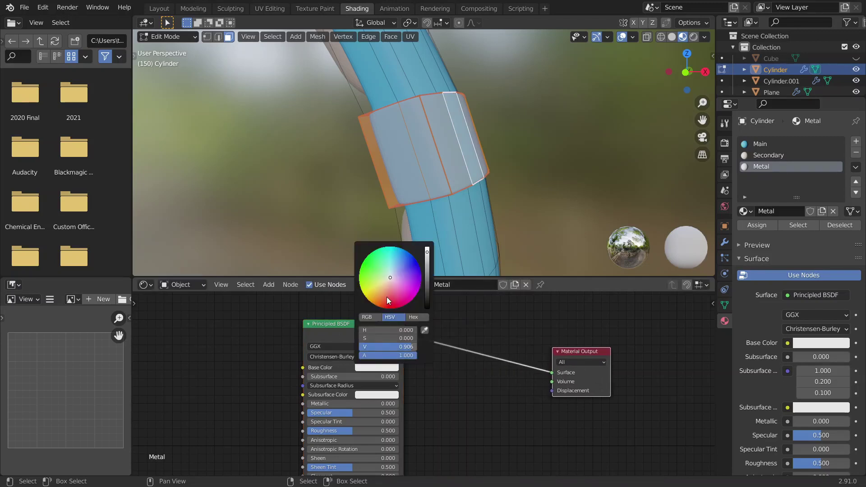
pyautogui.click(376, 298)
pyautogui.moveTo(377, 298); pyautogui.dragTo(374, 295)
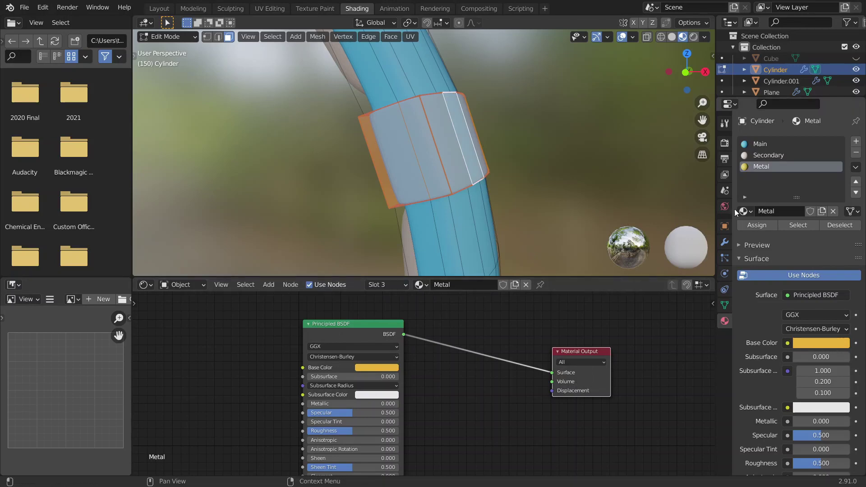
# Assign the Metal material to the selected collar faces and check the result up close.
pyautogui.click(758, 228)
pyautogui.scroll(-3, 568, 177)
pyautogui.moveTo(568, 177); pyautogui.dragTo(497, 180, button='middle')
pyautogui.press('Tab')
pyautogui.press('Tab')
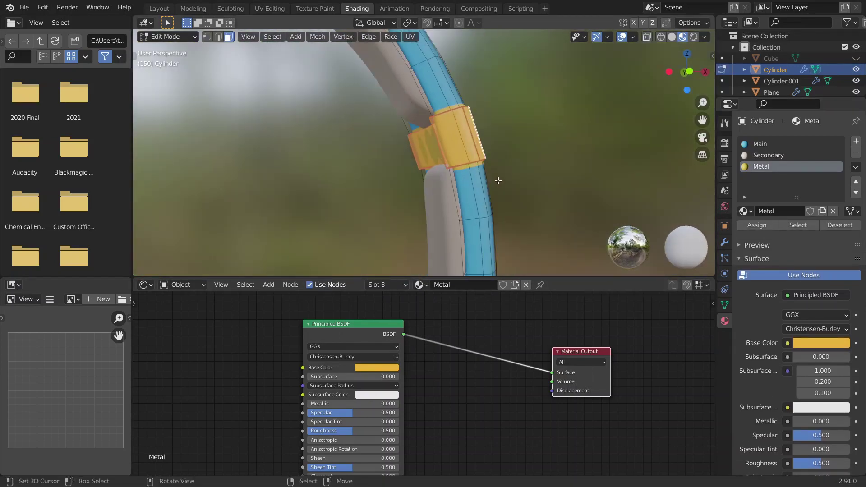
pyautogui.moveTo(470, 108); pyautogui.dragTo(460, 188, button='middle')
pyautogui.scroll(6, 534, 205)
pyautogui.scroll(-3, 534, 206)
pyautogui.moveTo(535, 206); pyautogui.dragTo(539, 171, button='middle')
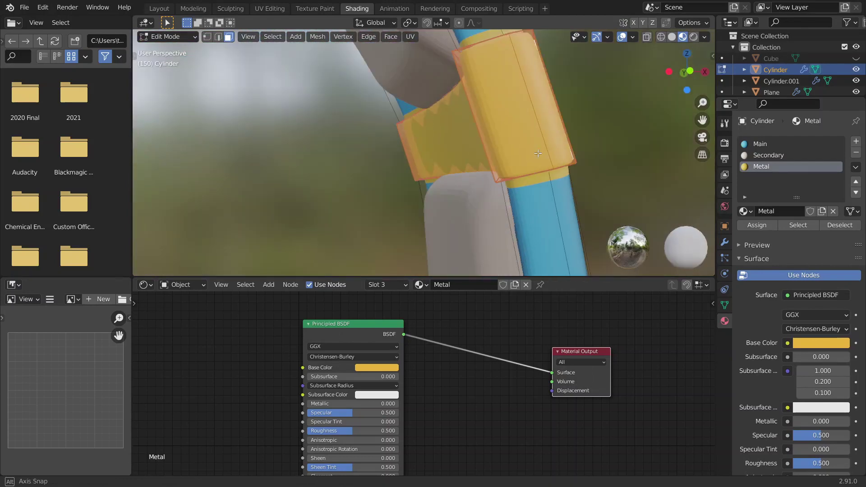
# Set the Metal material's Metallic value to 1.
pyautogui.click(329, 403)
pyautogui.write('1')
pyautogui.press('Return')
# Insert a Mix Shader node between the Principled BSDF and the Material Output.
pyautogui.moveTo(566, 356); pyautogui.dragTo(514, 353, button='middle')
pyautogui.hotkey('shift', 'a')
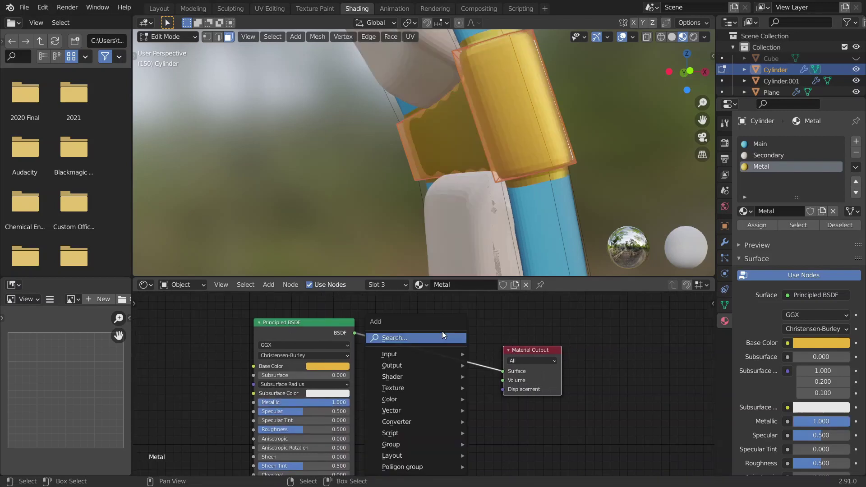
pyautogui.click(436, 337)
pyautogui.click(435, 331)
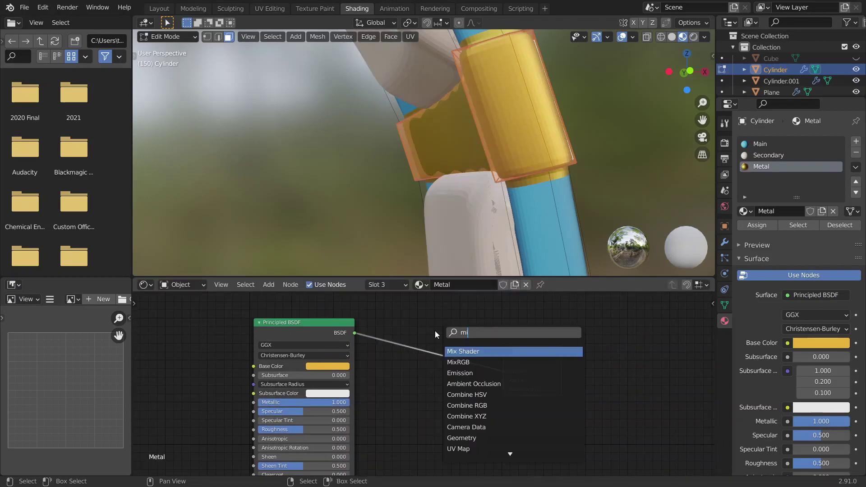
pyautogui.click(412, 334)
# Add a Glossy BSDF node, space out the nodes, and connect it to the Mix Shader's second Shader input.
pyautogui.hotkey('shift', 'a')
pyautogui.click(412, 334)
pyautogui.write('gloss')
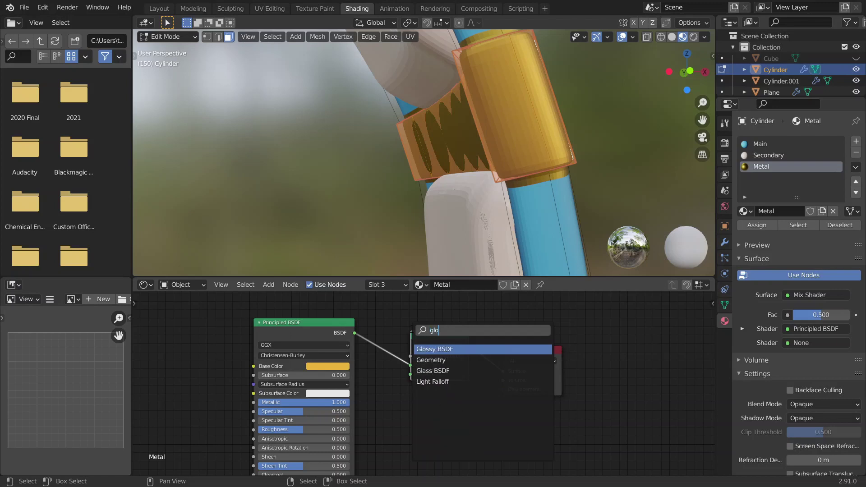
pyautogui.press('Return')
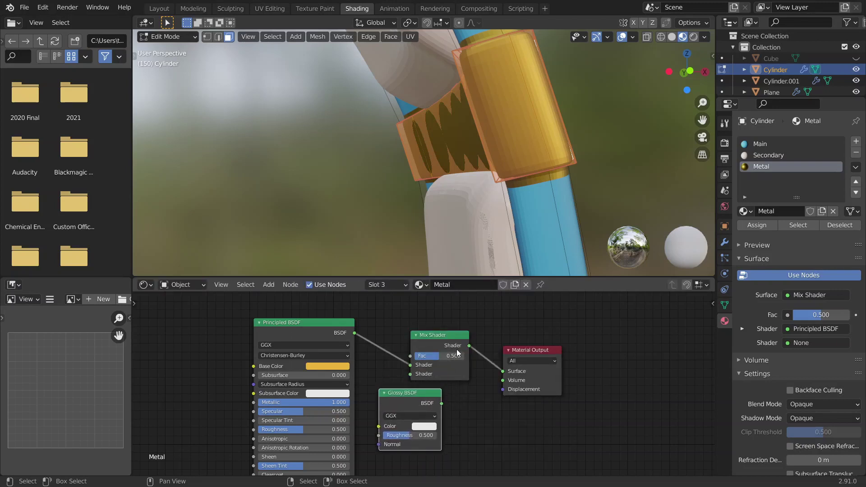
pyautogui.moveTo(454, 336); pyautogui.dragTo(462, 333)
pyautogui.moveTo(531, 349); pyautogui.dragTo(600, 343)
pyautogui.moveTo(449, 333); pyautogui.dragTo(494, 338)
pyautogui.moveTo(441, 404); pyautogui.dragTo(467, 377)
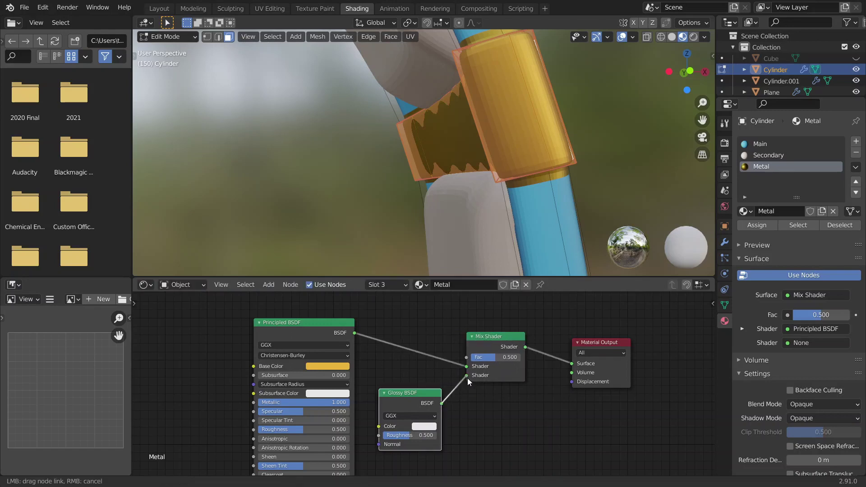
# Set the Glossy BSDF's Color to a light orange and inspect the metal collar in Object Mode.
pyautogui.click(428, 426)
pyautogui.click(441, 346)
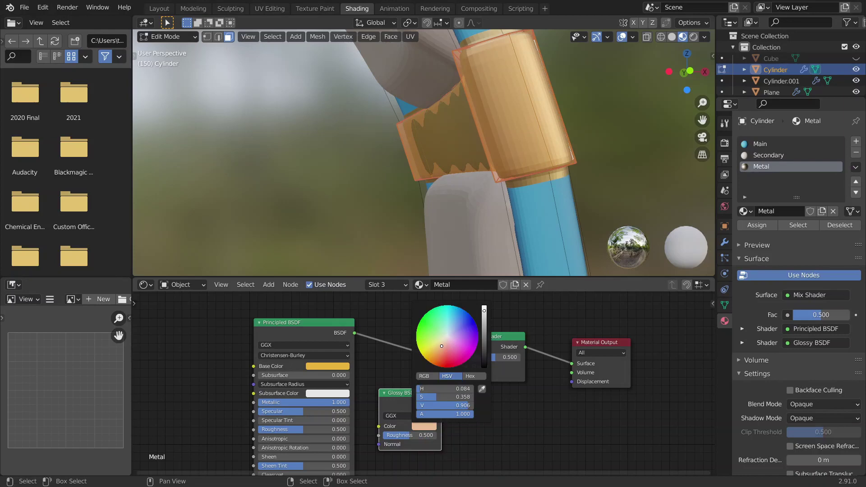
pyautogui.scroll(-6, 569, 211)
pyautogui.hotkey('alt', 'a')
pyautogui.moveTo(568, 212); pyautogui.dragTo(508, 201, button='middle')
pyautogui.scroll(3, 461, 231)
pyautogui.scroll(-5, 519, 209)
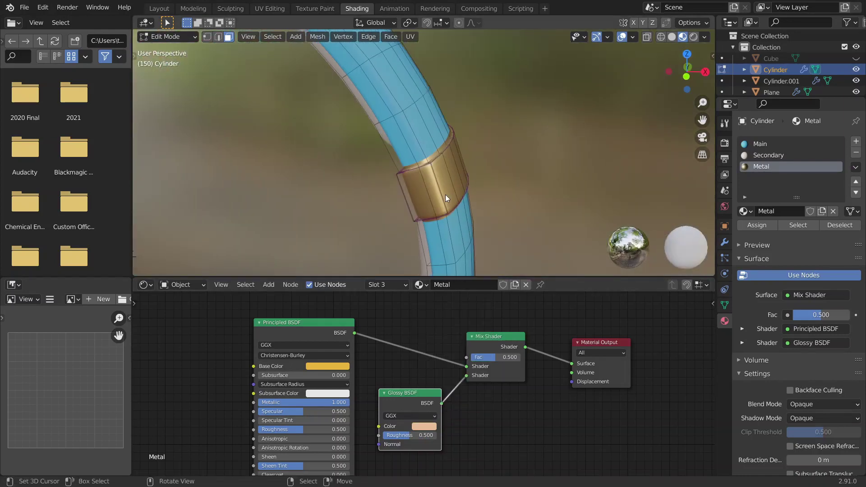
pyautogui.press('Tab')
pyautogui.scroll(4, 442, 185)
pyautogui.scroll(2, 408, 173)
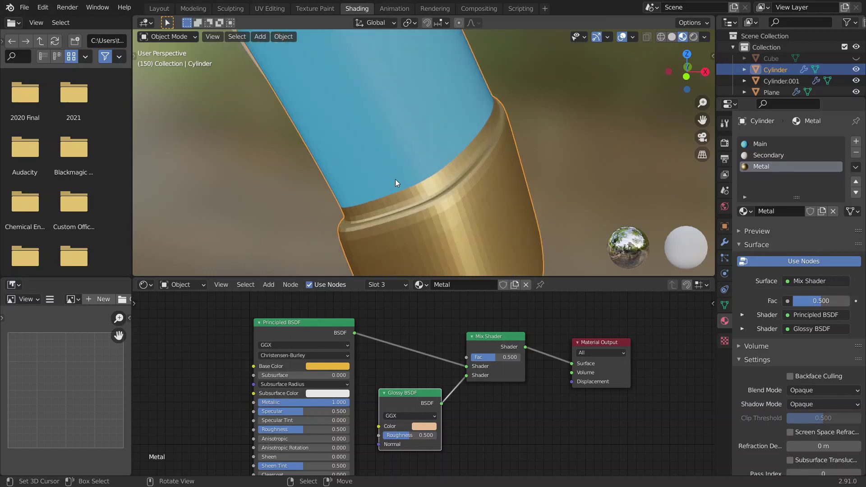
# Add a loop cut on the headband body close to the gold collar's upper edge to sharpen that material boundary.
pyautogui.press('Tab')
pyautogui.hotkey('ctrl', 'r')
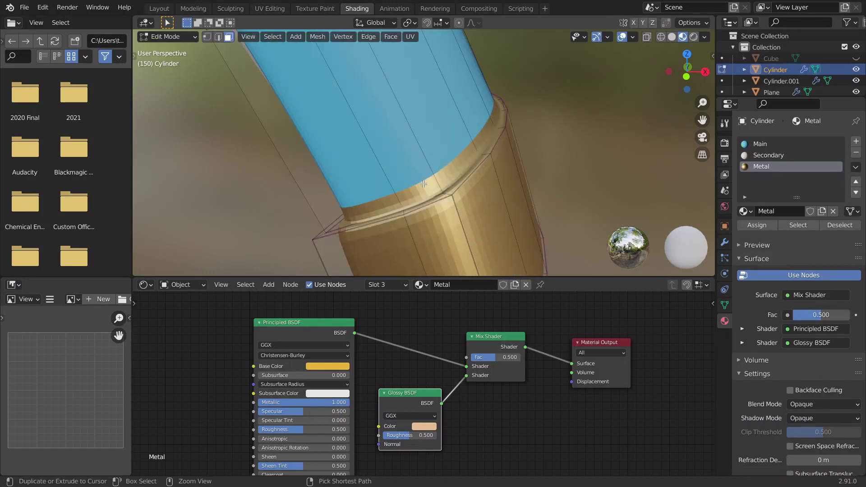
pyautogui.click(441, 189)
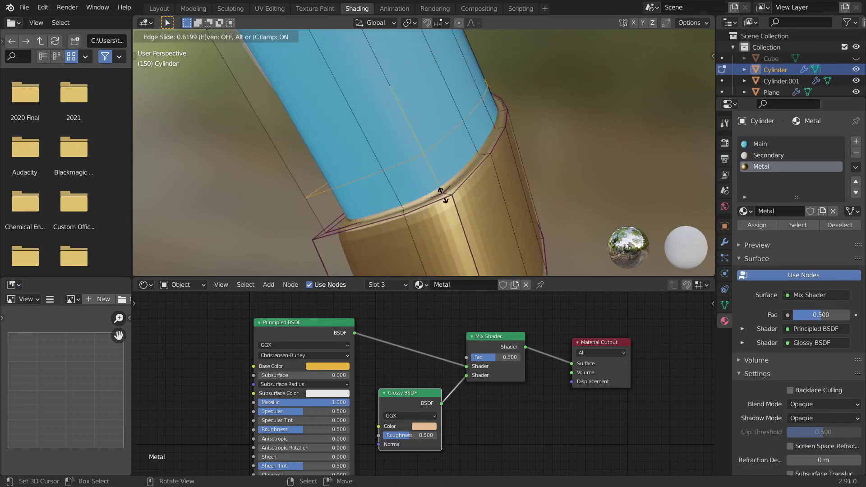
pyautogui.click(475, 221)
# Add another loop cut on the headband body near the gold collar's lower edge and return to Object Mode.
pyautogui.scroll(-6, 475, 221)
pyautogui.moveTo(476, 220); pyautogui.dragTo(450, 180, button='middle')
pyautogui.scroll(4, 449, 167)
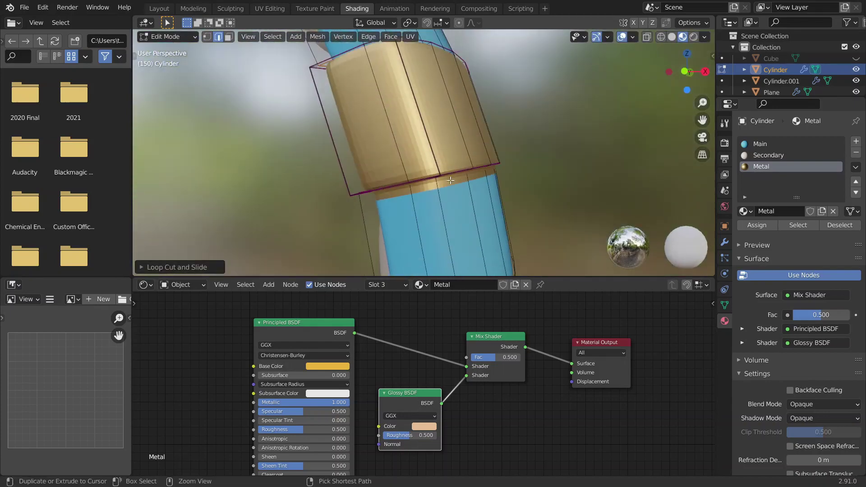
pyautogui.hotkey('ctrl', 'r')
pyautogui.click(461, 204)
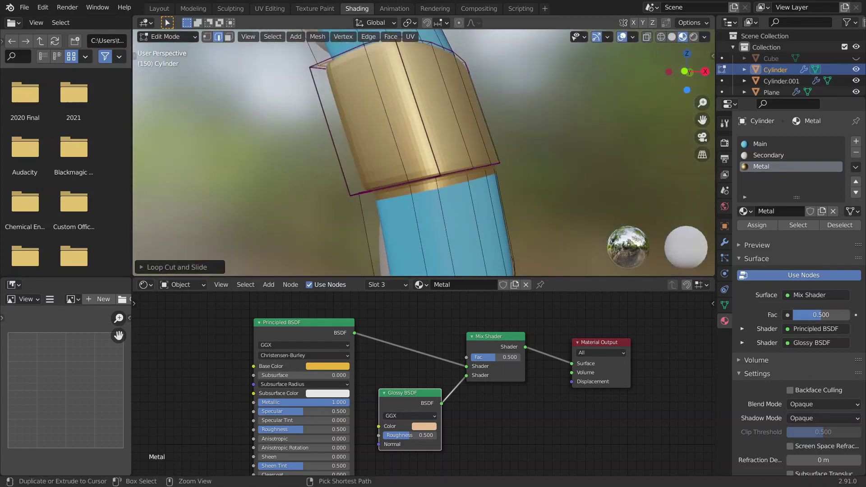
pyautogui.click(435, 87)
pyautogui.scroll(-10, 475, 167)
pyautogui.press('Tab')
# Examine the logo, the metal collars and the inner ear cushions of the headphones from several angles.
pyautogui.moveTo(490, 172); pyautogui.dragTo(399, 177, button='middle')
pyautogui.click(399, 179)
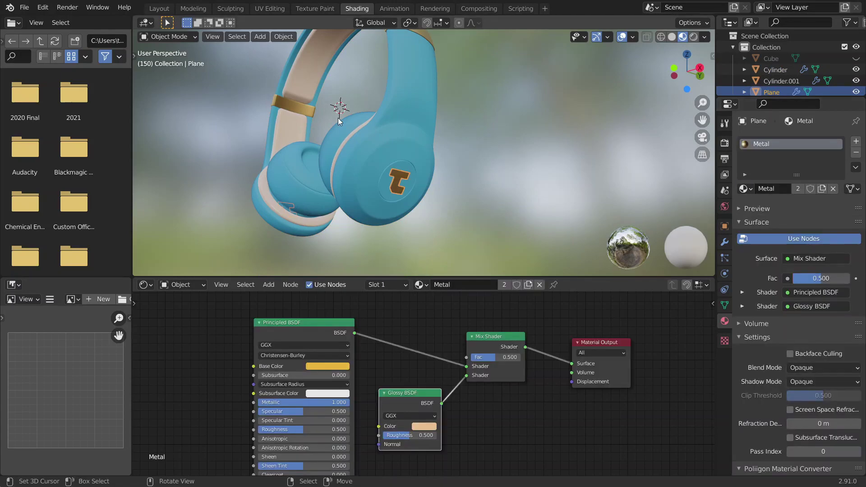
pyautogui.moveTo(337, 118); pyautogui.dragTo(294, 145, button='middle')
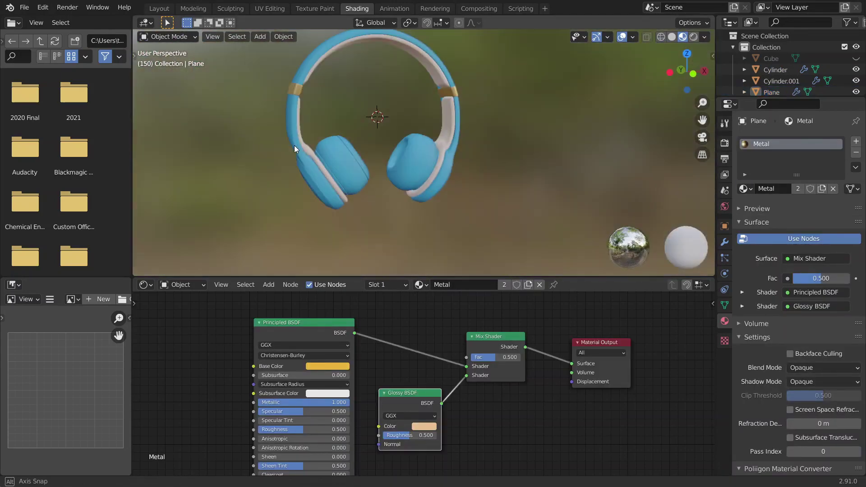
pyautogui.scroll(7, 342, 156)
pyautogui.scroll(-2, 395, 154)
pyautogui.scroll(-4, 395, 153)
pyautogui.moveTo(395, 154); pyautogui.dragTo(424, 170, button='middle')
pyautogui.scroll(4, 424, 170)
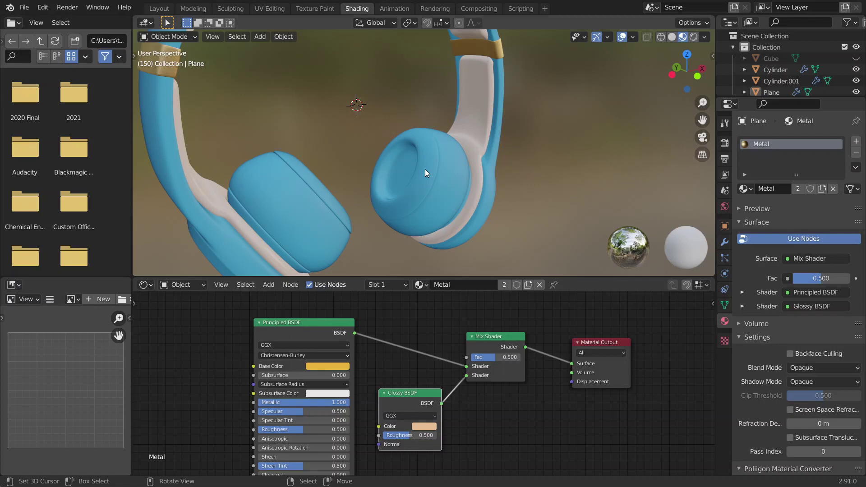
pyautogui.scroll(5, 439, 165)
# Make the headphone body Cylinder the active object and open its mesh for face editing at the ear cushion.
pyautogui.press('Tab')
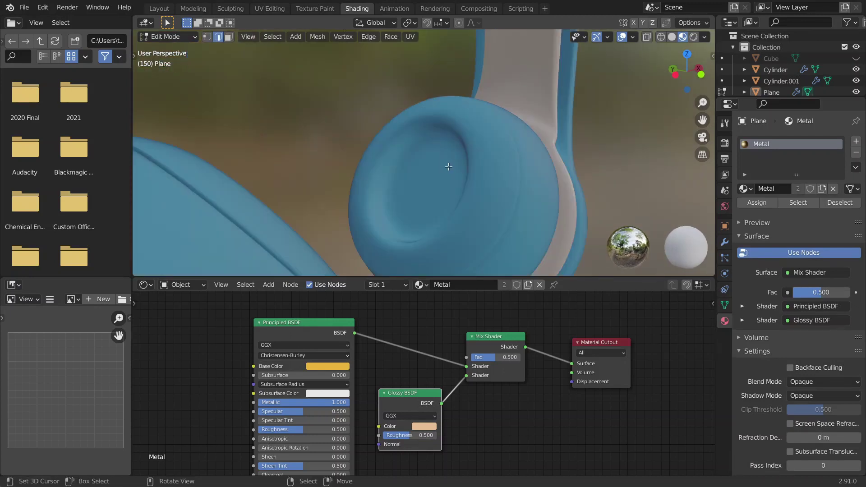
pyautogui.scroll(-3, 448, 166)
pyautogui.press('Tab')
pyautogui.rightClick(448, 166)
pyautogui.press('Tab')
pyautogui.scroll(6, 448, 166)
pyautogui.press('3')
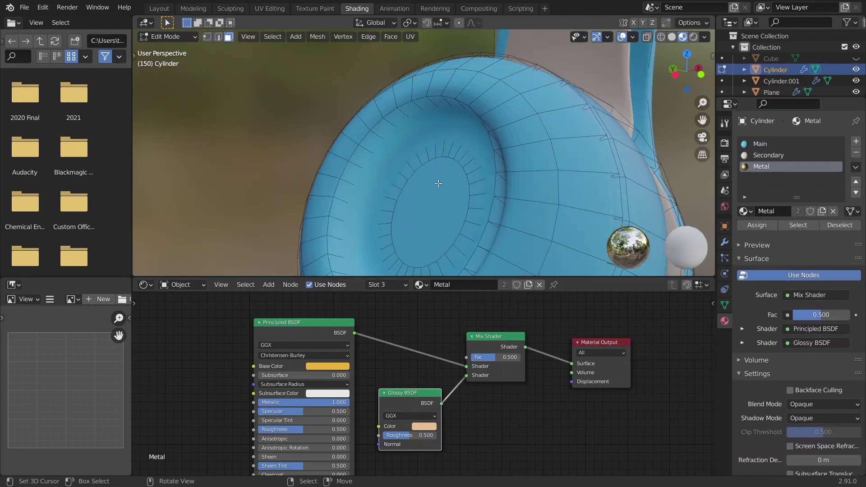
# Select the ear cushion's central inner face and grow the selection until it covers the whole cushion.
pyautogui.click(439, 183)
pyautogui.scroll(-2, 438, 183)
pyautogui.press('ctrl+KP_Add')
pyautogui.press('ctrl+KP_Add')
pyautogui.press('ctrl+KP_Add')
pyautogui.press('ctrl+KP_Add')
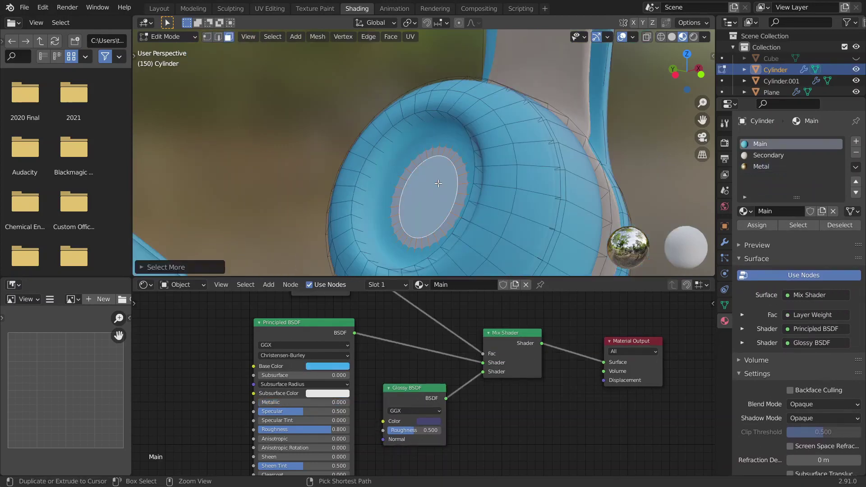
pyautogui.moveTo(438, 183); pyautogui.dragTo(347, 83, button='middle')
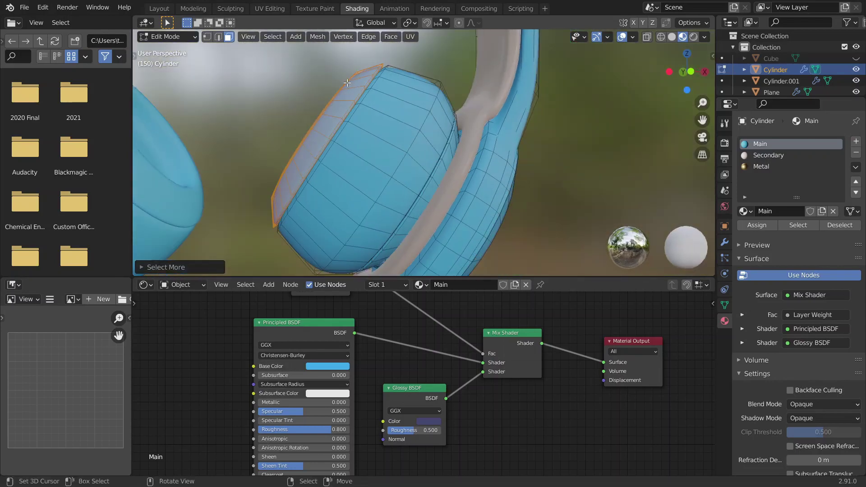
pyautogui.press('ctrl+KP_Add')
pyautogui.press('ctrl+KP_Add')
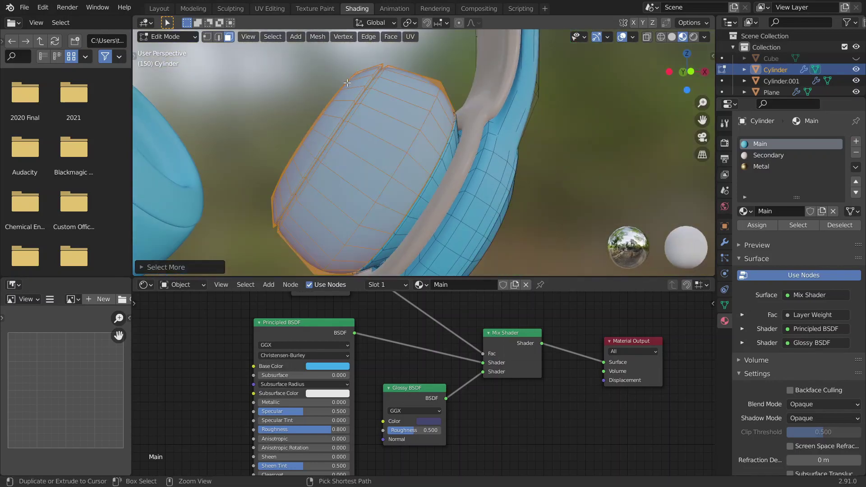
pyautogui.press('ctrl+KP_Add')
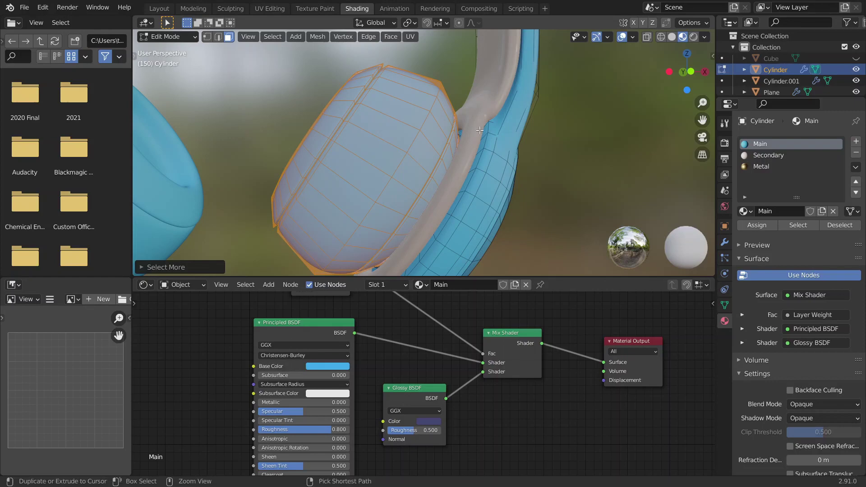
# Add a fourth material slot with a new material named Leather.
pyautogui.click(856, 141)
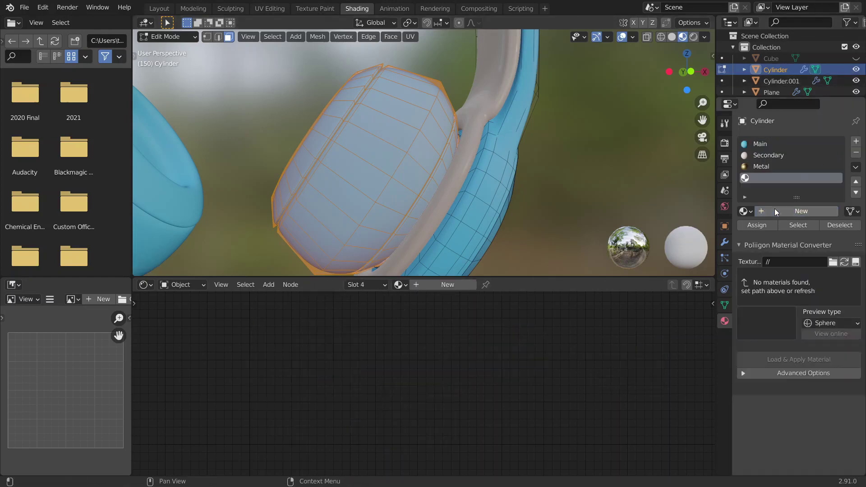
pyautogui.click(775, 208)
pyautogui.write('Leather')
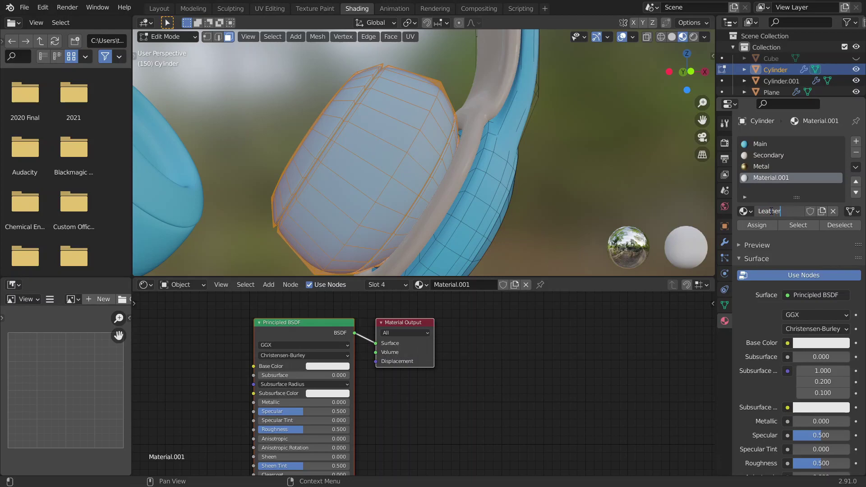
pyautogui.press('Return')
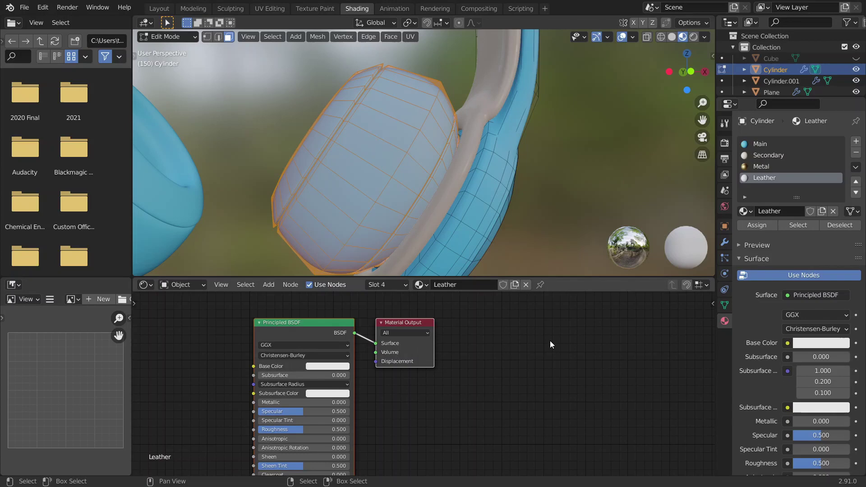
# Add a Bump node to the Leather material and connect it to the Principled BSDF's Normal input.
pyautogui.scroll(-3, 550, 340)
pyautogui.moveTo(276, 461); pyautogui.dragTo(436, 366, button='middle')
pyautogui.scroll(3, 437, 365)
pyautogui.hotkey('shift', 'a')
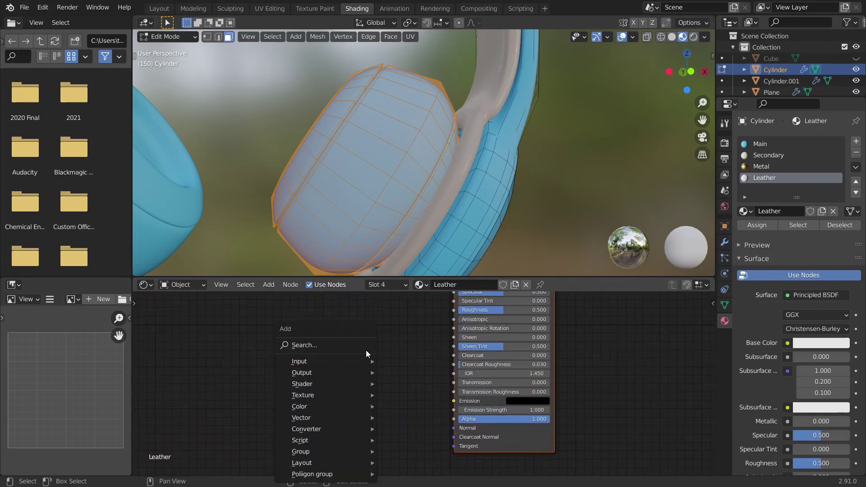
pyautogui.click(369, 347)
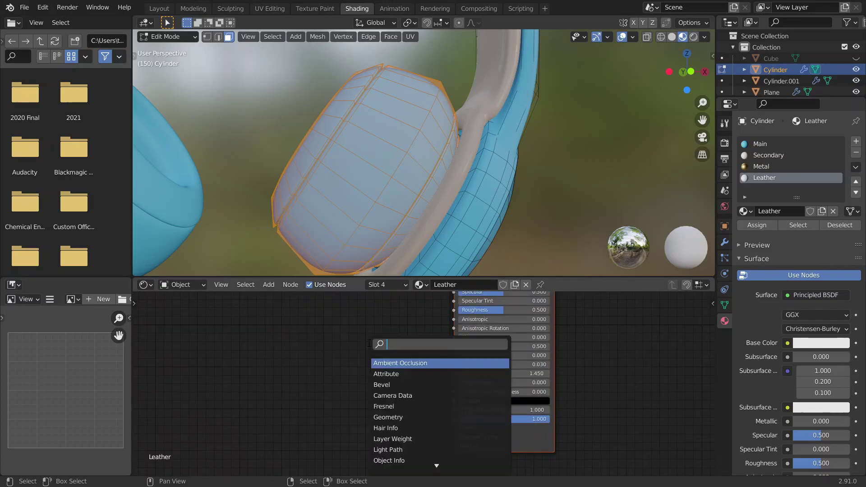
pyautogui.write('bump')
pyautogui.press('Return')
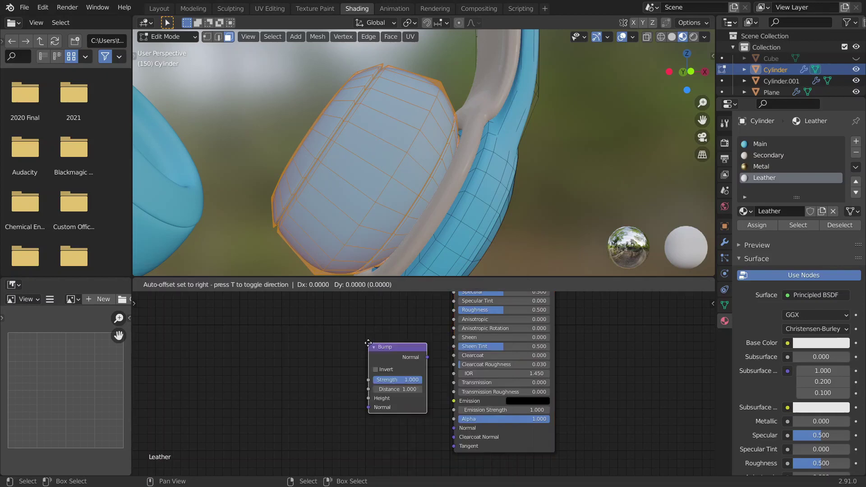
pyautogui.click(356, 400)
pyautogui.moveTo(356, 400); pyautogui.dragTo(454, 429)
# Add a Voronoi Texture node, duplicate it, and link the duplicate's Position output to the original's Vector input.
pyautogui.moveTo(336, 372); pyautogui.dragTo(452, 341, button='middle')
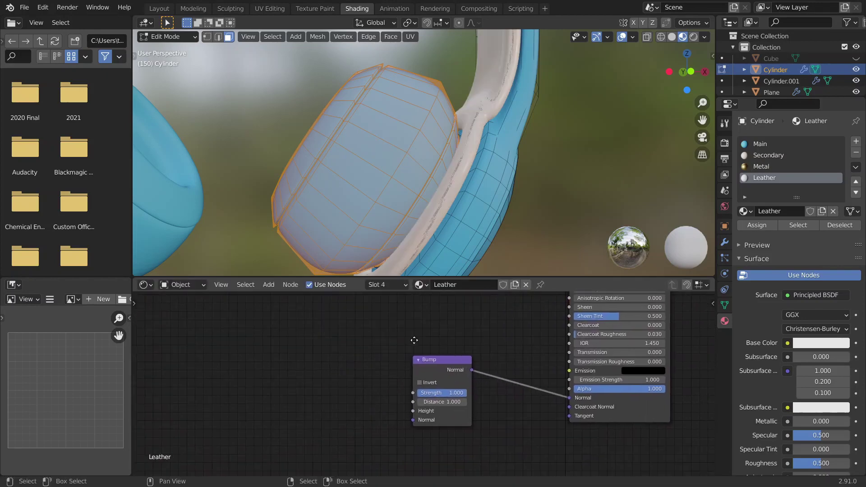
pyautogui.hotkey('shift', 'a')
pyautogui.click(273, 321)
pyautogui.write('vor')
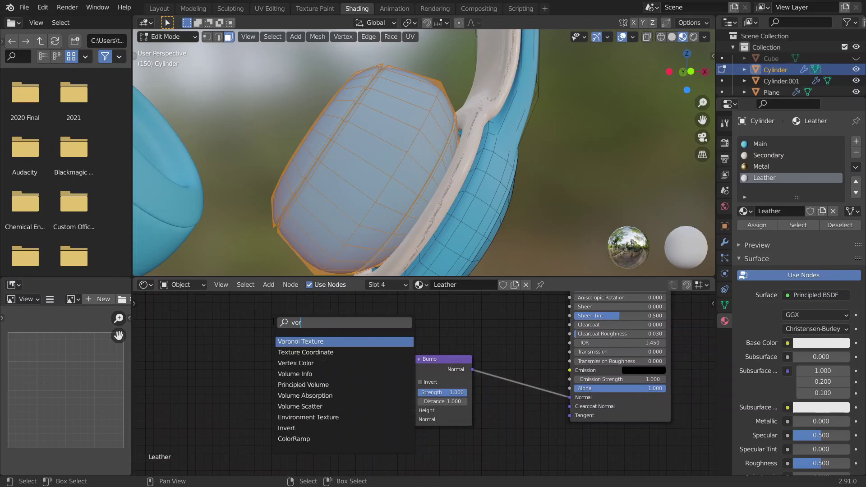
pyautogui.press('Return')
pyautogui.click(220, 321)
pyautogui.moveTo(216, 324); pyautogui.dragTo(307, 331, button='middle')
pyautogui.hotkey('shift', 'd')
pyautogui.click(202, 325)
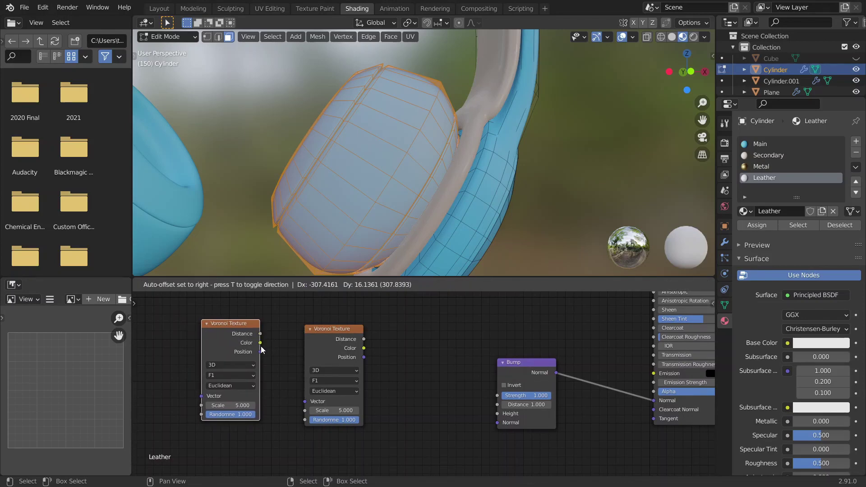
pyautogui.moveTo(260, 351); pyautogui.dragTo(304, 403)
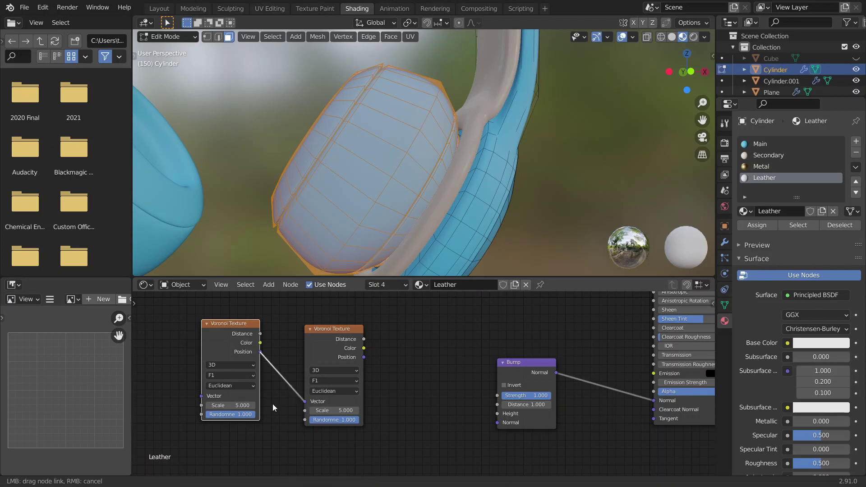
# Set the second Voronoi Texture's feature output to Smooth F1.
pyautogui.moveTo(263, 406); pyautogui.dragTo(385, 409, button='middle')
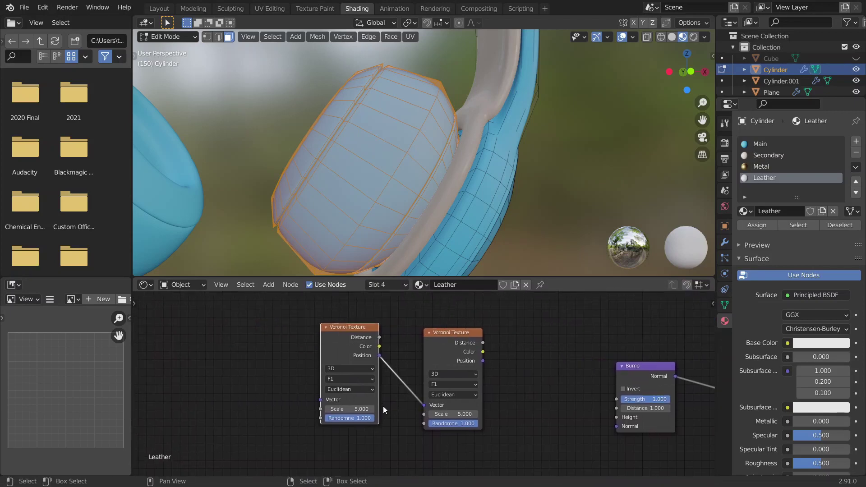
pyautogui.click(441, 385)
pyautogui.click(445, 411)
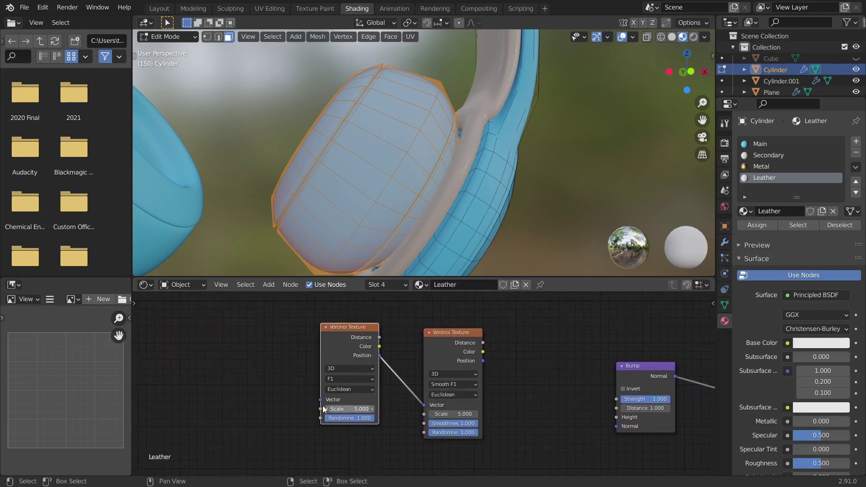
# Add a ColorRamp node and attach Texture Coordinate and Mapping nodes to the first Voronoi Texture.
pyautogui.moveTo(471, 337); pyautogui.dragTo(397, 399, button='middle')
pyautogui.hotkey('shift', 'a')
pyautogui.click(420, 346)
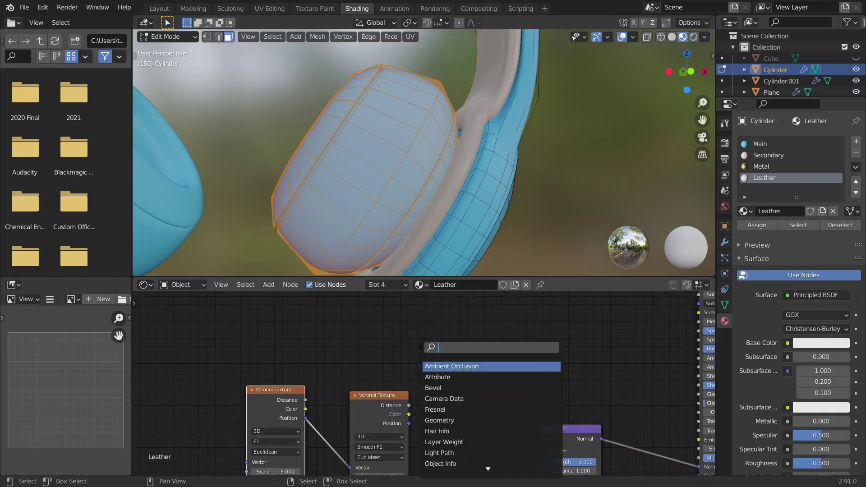
pyautogui.write('ramp')
pyautogui.press('Return')
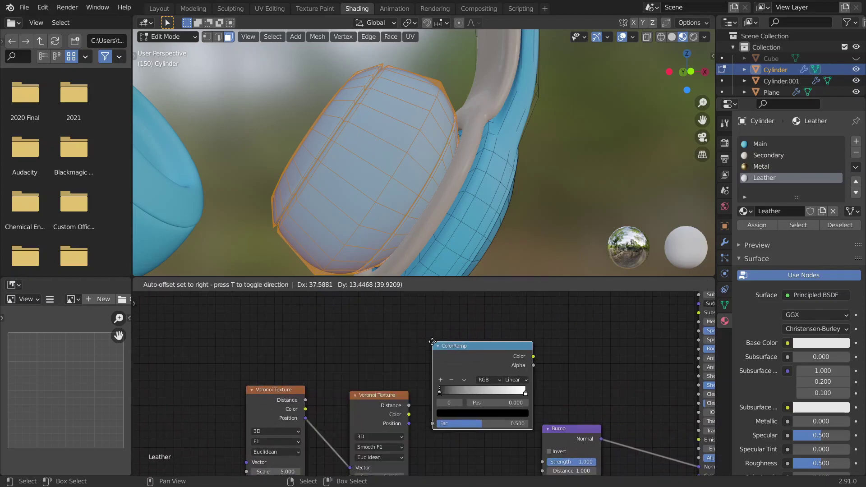
pyautogui.click(450, 332)
pyautogui.click(260, 415)
pyautogui.hotkey('ctrl', 't')
# Color the ColorRamp's first stop light cyan and add a light blue middle stop at position 0.616.
pyautogui.moveTo(447, 426); pyautogui.dragTo(405, 412, button='middle')
pyautogui.scroll(3, 432, 382)
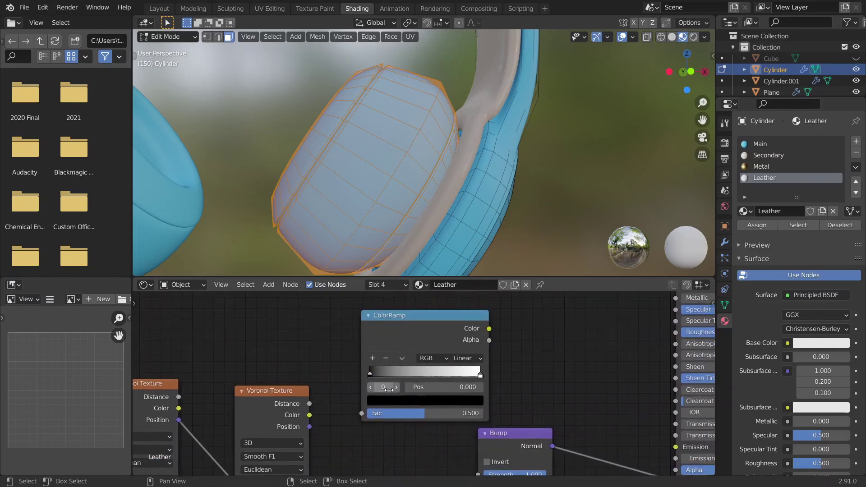
pyautogui.click(404, 402)
pyautogui.scroll(20, 412, 263)
pyautogui.moveTo(415, 255); pyautogui.dragTo(410, 272)
pyautogui.click(372, 358)
pyautogui.moveTo(425, 374); pyautogui.dragTo(437, 374)
pyautogui.click(410, 399)
pyautogui.click(395, 270)
# Link the second Voronoi Texture's Color through the ColorRamp to the Base Color, and assign Leather to the selected cushion faces.
pyautogui.moveTo(569, 384); pyautogui.dragTo(417, 412, button='middle')
pyautogui.scroll(-5, 417, 411)
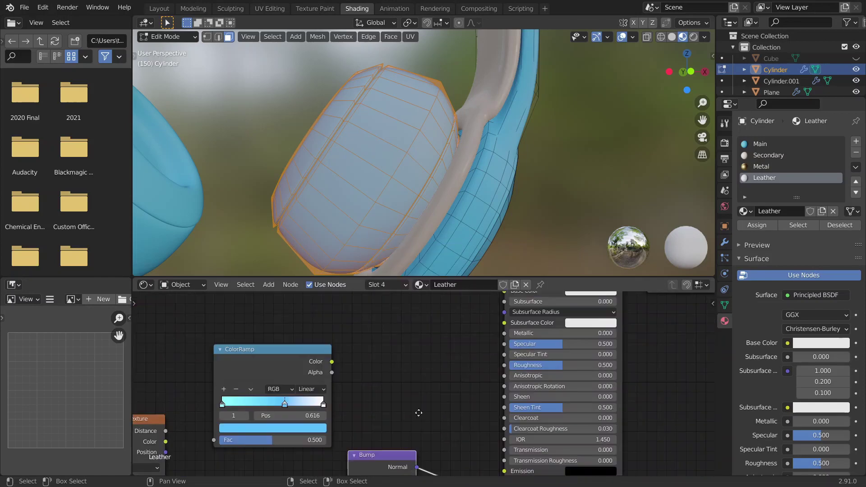
pyautogui.moveTo(272, 409); pyautogui.dragTo(314, 408)
pyautogui.moveTo(302, 377); pyautogui.dragTo(429, 326)
pyautogui.moveTo(445, 216); pyautogui.dragTo(436, 218, button='middle')
pyautogui.scroll(-6, 421, 380)
pyautogui.scroll(-5, 433, 189)
pyautogui.scroll(3, 444, 175)
# Insert a Noise Texture node between the Texture Coordinate and Mapping nodes and space out the nodes.
pyautogui.moveTo(258, 402); pyautogui.dragTo(385, 374, button='middle')
pyautogui.scroll(3, 386, 374)
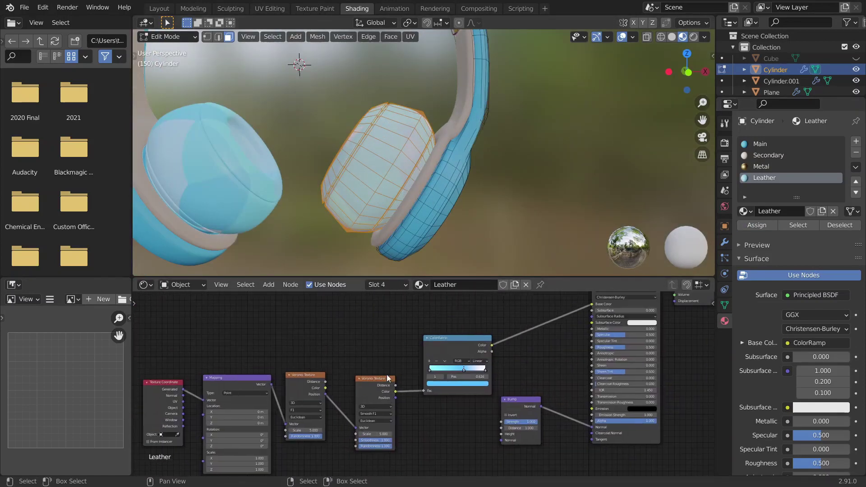
pyautogui.scroll(-1, 425, 404)
pyautogui.moveTo(425, 404); pyautogui.dragTo(463, 376, button='middle')
pyautogui.scroll(7, 326, 386)
pyautogui.moveTo(158, 392); pyautogui.dragTo(305, 375, button='middle')
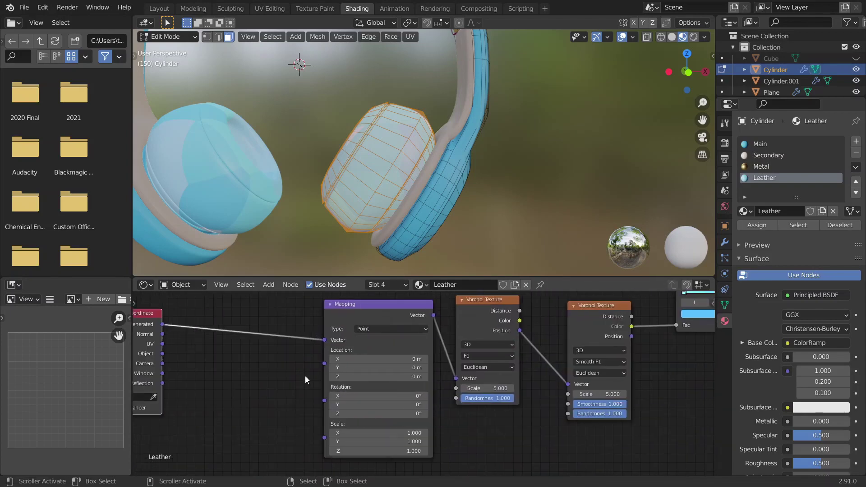
pyautogui.moveTo(235, 318); pyautogui.dragTo(385, 340, button='middle')
pyautogui.hotkey('shift', 'a')
pyautogui.click(386, 340)
pyautogui.write('no')
pyautogui.press('Return')
pyautogui.click(391, 340)
pyautogui.moveTo(324, 341); pyautogui.dragTo(225, 331)
pyautogui.moveTo(417, 342); pyautogui.dragTo(330, 328)
# Insert a MixRGB node between Noise Texture and Mapping, linking the Texture Coordinate's Object output to Color2 and the Noise Texture's Vector.
pyautogui.hotkey('shift', 'a')
pyautogui.click(444, 350)
pyautogui.write('mix')
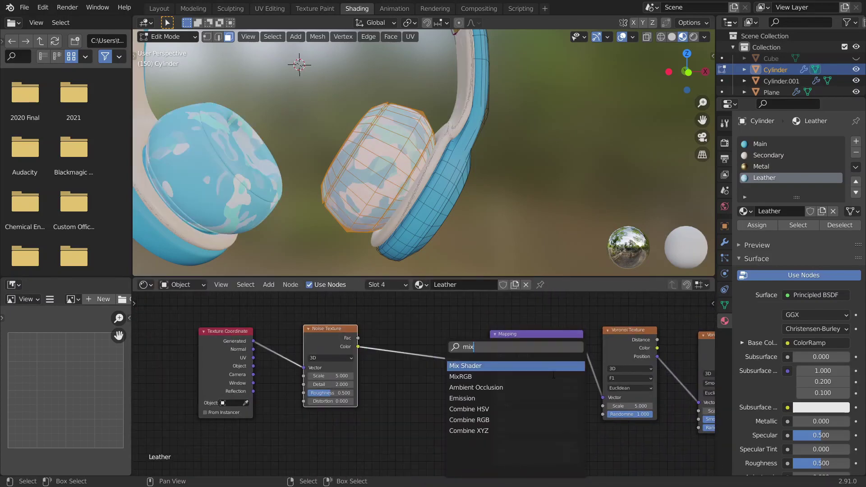
pyautogui.hotkey('shift', 'a')
pyautogui.click(549, 351)
pyautogui.click(422, 325)
pyautogui.moveTo(253, 366); pyautogui.dragTo(404, 379)
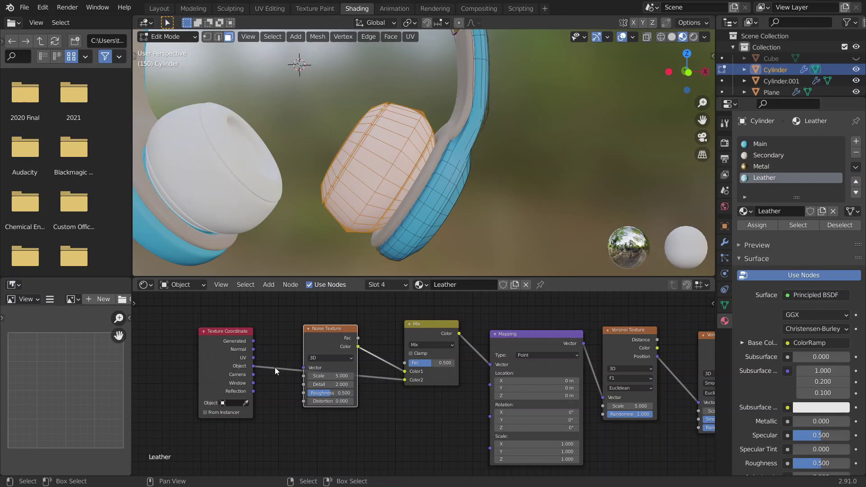
# Set the Noise Texture's Scale to 10 and Detail to 16.
pyautogui.moveTo(324, 344); pyautogui.dragTo(326, 297)
pyautogui.moveTo(266, 427); pyautogui.dragTo(299, 457, button='middle')
pyautogui.moveTo(286, 396); pyautogui.dragTo(336, 350)
pyautogui.scroll(-3, 467, 469)
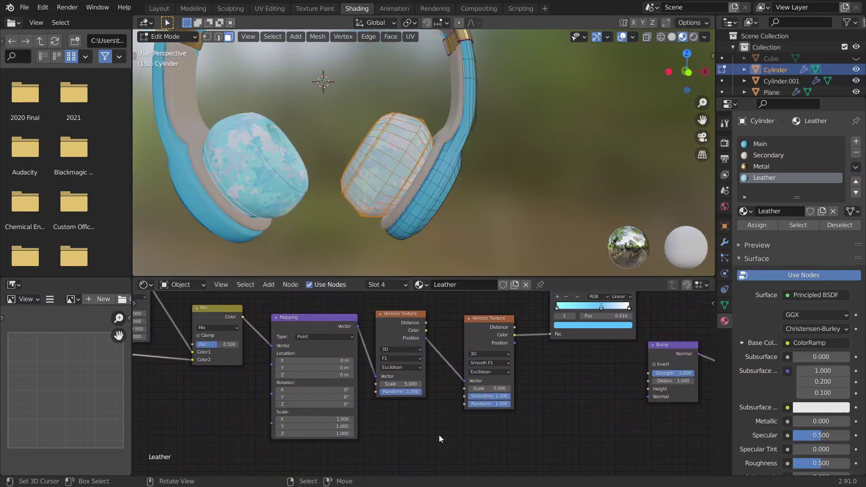
# Set the Mix node's Fac to 0.8.
pyautogui.scroll(2, 389, 392)
pyautogui.moveTo(247, 339); pyautogui.dragTo(242, 339)
pyautogui.scroll(2, 325, 361)
pyautogui.moveTo(323, 361); pyautogui.dragTo(341, 361)
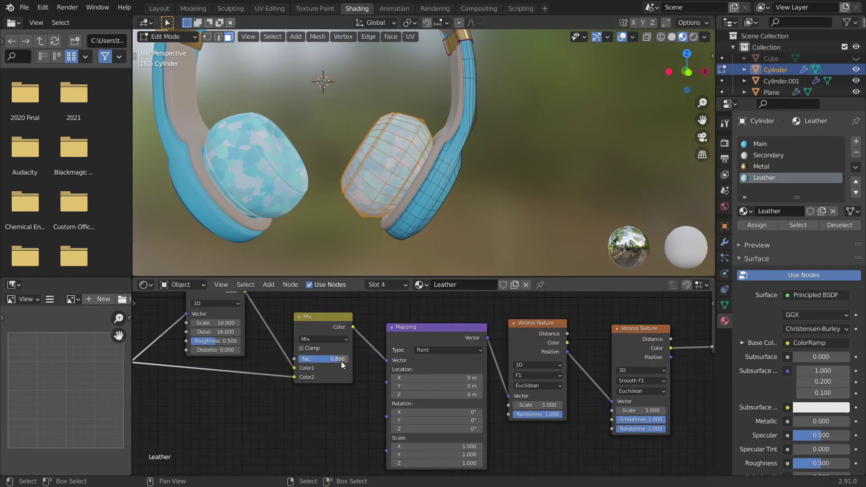
# Switch the first Voronoi Texture node from F1 to Smooth F1.
pyautogui.moveTo(545, 409); pyautogui.dragTo(361, 404, button='middle')
pyautogui.scroll(3, 361, 405)
pyautogui.moveTo(340, 398); pyautogui.dragTo(357, 397)
pyautogui.click(352, 366)
pyautogui.click(344, 401)
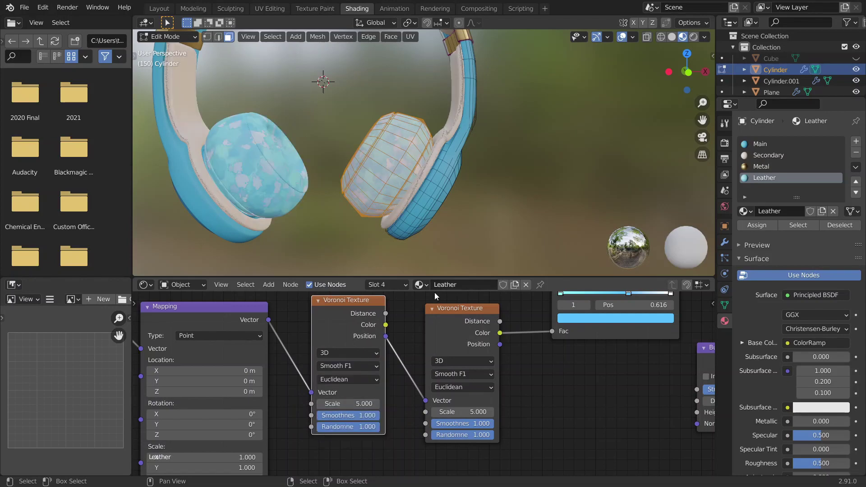
# Set the Scale of both Voronoi Texture nodes to 16.
pyautogui.click(350, 403)
pyautogui.write('20')
pyautogui.press('Return')
pyautogui.click(456, 412)
pyautogui.write('16')
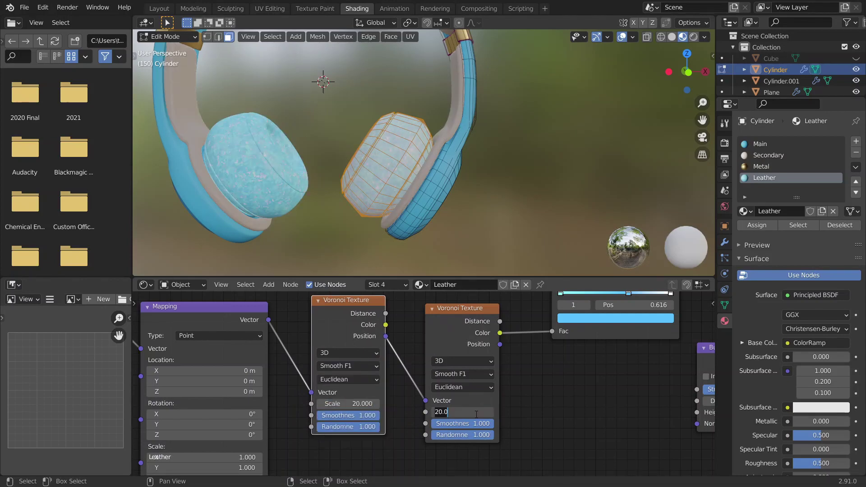
pyautogui.press('Return')
# Add a second ColorRamp node below the existing ColorRamp in the Leather node tree.
pyautogui.scroll(-4, 570, 410)
pyautogui.moveTo(570, 410); pyautogui.dragTo(435, 420, button='middle')
pyautogui.hotkey('shift', 'a')
pyautogui.click(424, 348)
pyautogui.write('colo')
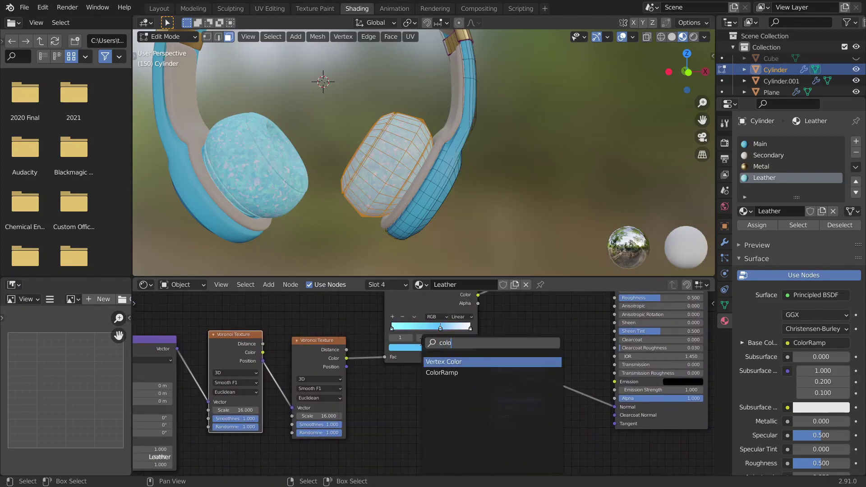
pyautogui.click(440, 372)
pyautogui.click(367, 439)
# Move the Bump node closer to the Principled BSDF, set its Strength to 0.2 and enable Invert.
pyautogui.moveTo(506, 371); pyautogui.dragTo(389, 344, button='middle')
pyautogui.moveTo(388, 344); pyautogui.dragTo(442, 339)
pyautogui.click(453, 369)
pyautogui.write('0.2')
pyautogui.press('Return')
pyautogui.click(432, 359)
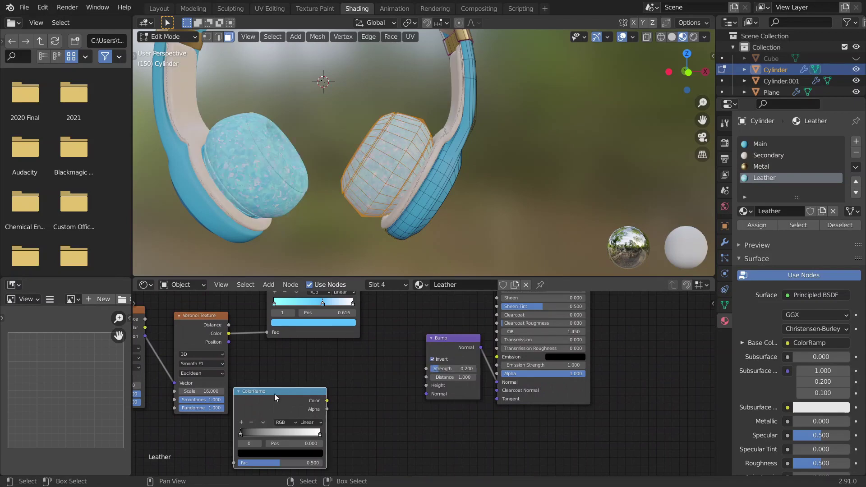
# Reposition the new ColorRamp, link the second Voronoi Texture's Distance output to its Fac, and leave Edit Mode.
pyautogui.moveTo(274, 394); pyautogui.dragTo(337, 379)
pyautogui.moveTo(228, 325); pyautogui.dragTo(298, 445)
pyautogui.press('Tab')
# Rearrange the base-colour ColorRamp's stops to run from cyan through white at about 0.77 to blue at the end.
pyautogui.scroll(-1, 297, 161)
pyautogui.moveTo(306, 306); pyautogui.dragTo(394, 377, button='middle')
pyautogui.scroll(4, 394, 374)
pyautogui.moveTo(394, 362); pyautogui.dragTo(423, 362)
pyautogui.moveTo(461, 362); pyautogui.dragTo(408, 360)
pyautogui.moveTo(424, 363); pyautogui.dragTo(462, 361)
pyautogui.moveTo(282, 361); pyautogui.dragTo(339, 360)
pyautogui.scroll(8, 379, 222)
pyautogui.scroll(-3, 379, 222)
pyautogui.moveTo(408, 361); pyautogui.dragTo(430, 361)
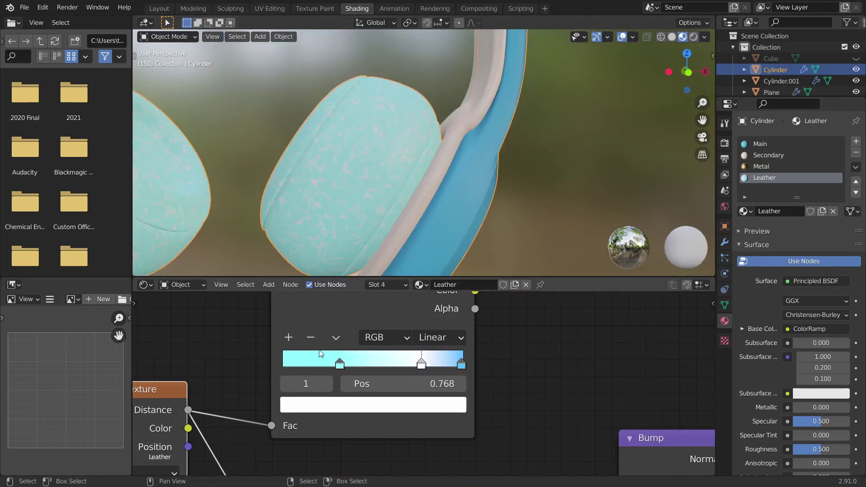
# Move the ramp's cyan stop to about 0.43 and recolour it light blue.
pyautogui.moveTo(340, 362); pyautogui.dragTo(360, 363)
pyautogui.click(374, 404)
pyautogui.click(360, 198)
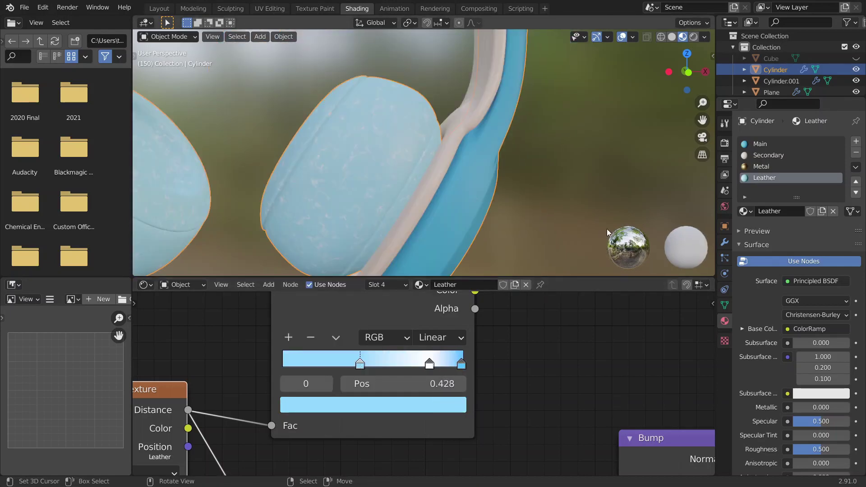
# Link the lower ColorRamp's Color output to the Bump node's Height input.
pyautogui.scroll(-3, 593, 220)
pyautogui.moveTo(593, 220); pyautogui.dragTo(469, 142, button='middle')
pyautogui.scroll(-4, 469, 406)
pyautogui.moveTo(469, 406); pyautogui.dragTo(402, 311, button='middle')
pyautogui.scroll(-1, 408, 360)
pyautogui.moveTo(439, 396)
pyautogui.mouseDown()
pyautogui.moveTo(448, 407)
pyautogui.moveTo(489, 399)
pyautogui.mouseUp()
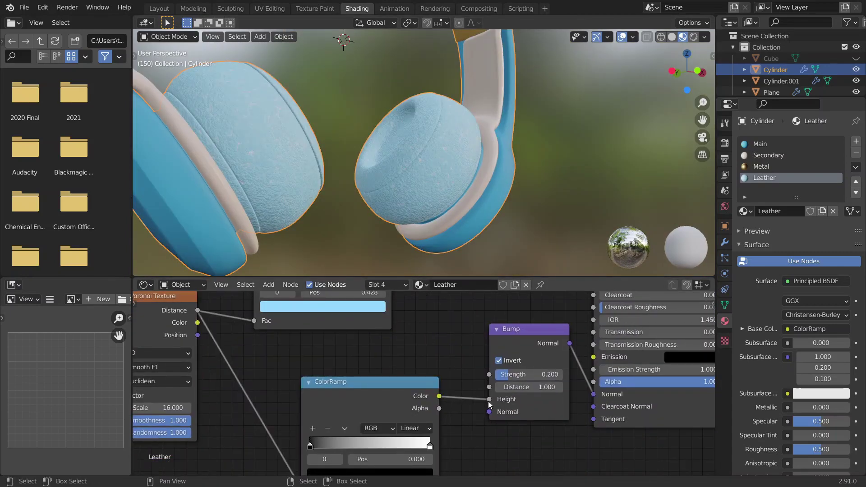
# Delete the lower ColorRamp and the Bump node.
pyautogui.press('x')
pyautogui.scroll(-4, 424, 153)
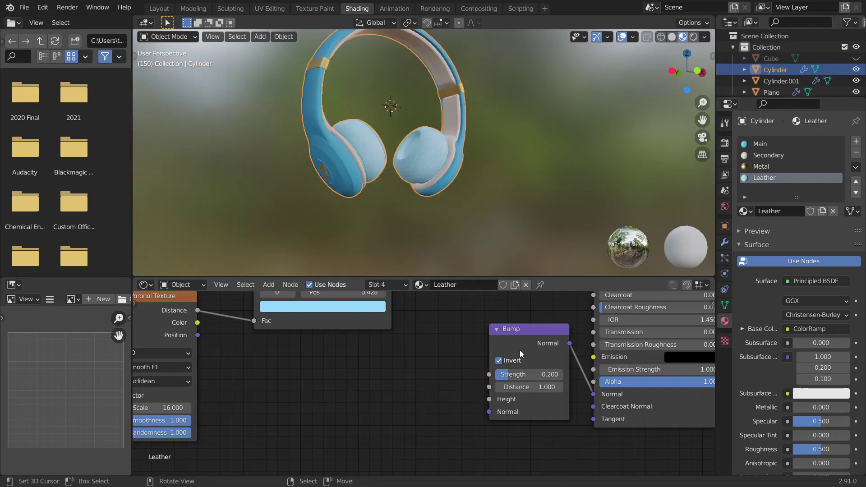
pyautogui.moveTo(519, 350); pyautogui.dragTo(234, 428, button='middle')
# Set the leather Principled BSDF's Sheen Tint and Roughness to 0.8.
pyautogui.scroll(2, 234, 406)
pyautogui.scroll(10, 436, 166)
pyautogui.scroll(-3, 424, 166)
pyautogui.scroll(-1, 383, 368)
pyautogui.click(382, 369)
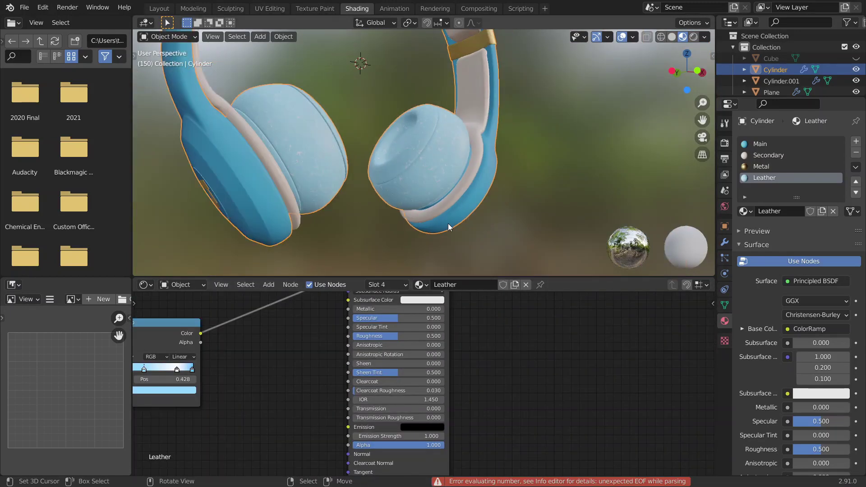
pyautogui.click(396, 372)
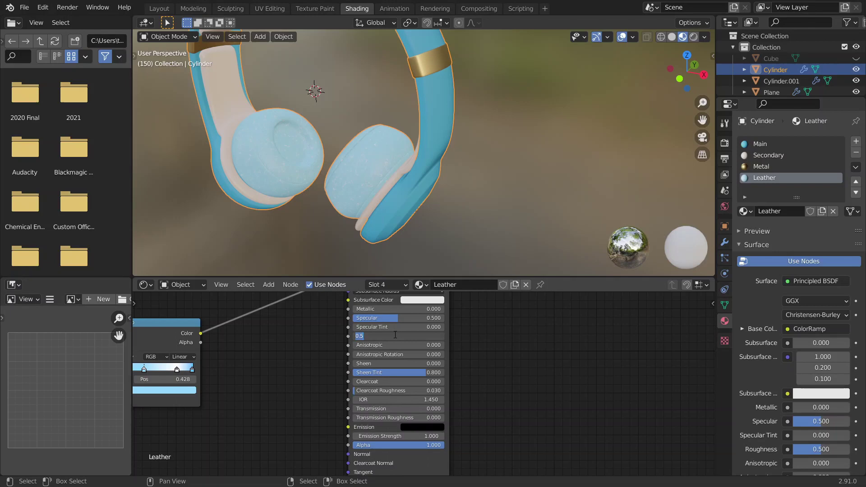
pyautogui.write('0.8')
pyautogui.press('Return')
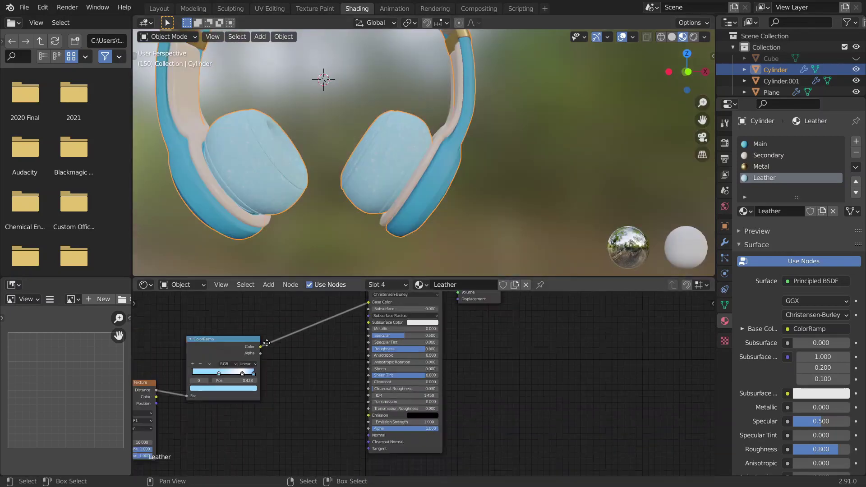
# Shift the base-colour ColorRamp's light blue stop closer to the start of the ramp.
pyautogui.scroll(3, 255, 364)
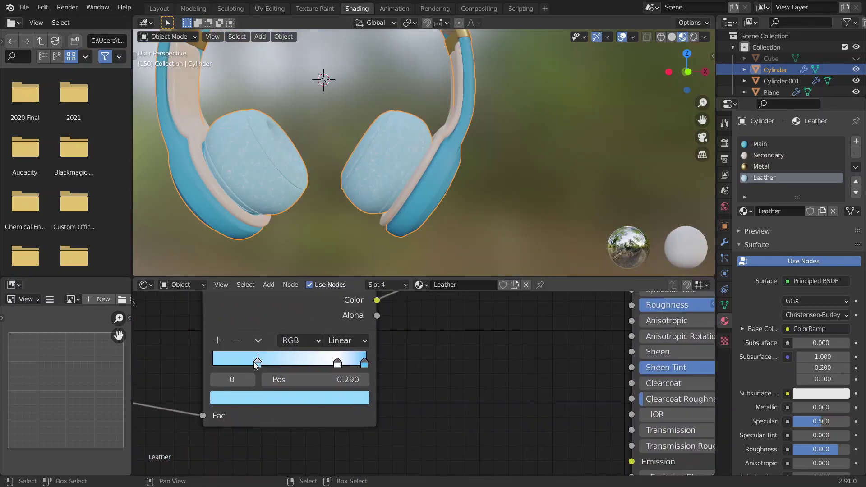
pyautogui.moveTo(256, 364); pyautogui.dragTo(265, 364)
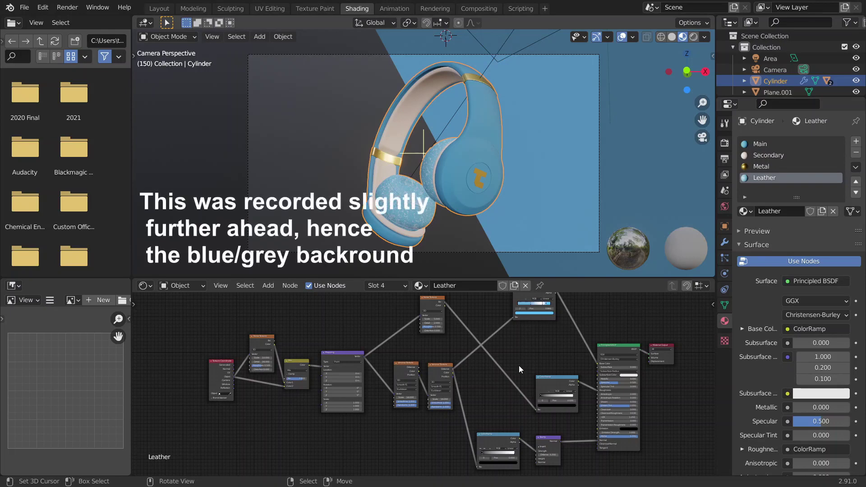
# Examine the Leather node tree, including the Bump, roughness ColorRamp, Voronoi and extra Noise Texture connections.
pyautogui.moveTo(575, 379); pyautogui.dragTo(479, 338, button='middle')
pyautogui.scroll(12, 440, 385)
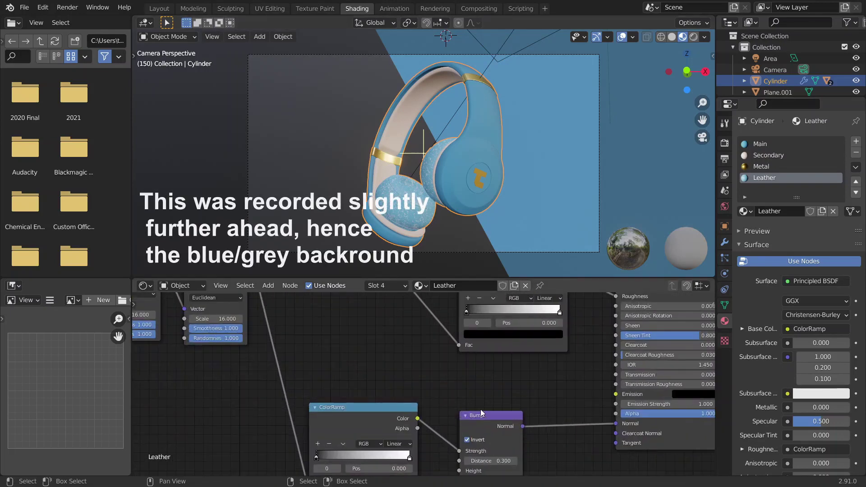
pyautogui.scroll(-4, 480, 409)
pyautogui.moveTo(524, 384); pyautogui.dragTo(479, 446, button='middle')
pyautogui.scroll(-6, 441, 368)
pyautogui.moveTo(441, 368); pyautogui.dragTo(439, 336, button='middle')
pyautogui.scroll(1, 473, 399)
pyautogui.scroll(4, 517, 388)
pyautogui.scroll(1, 517, 387)
pyautogui.moveTo(516, 387); pyautogui.dragTo(471, 385, button='middle')
pyautogui.scroll(-2, 381, 363)
pyautogui.moveTo(398, 363); pyautogui.dragTo(542, 379, button='middle')
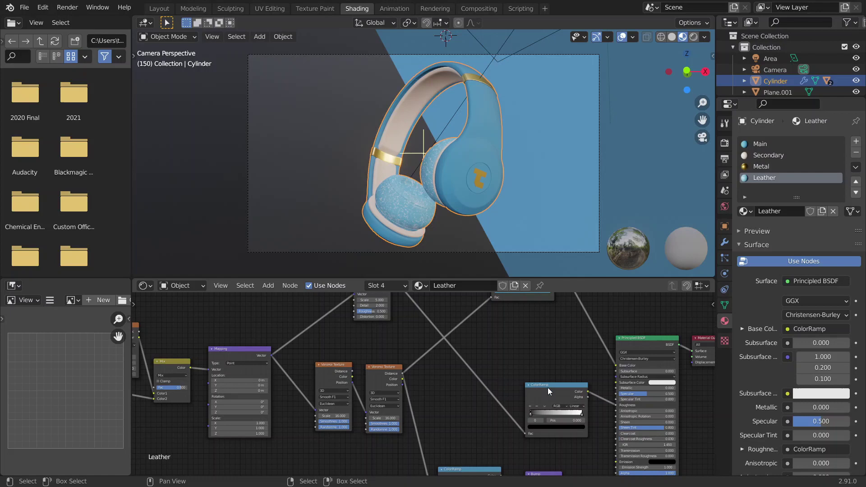
pyautogui.scroll(-1, 548, 388)
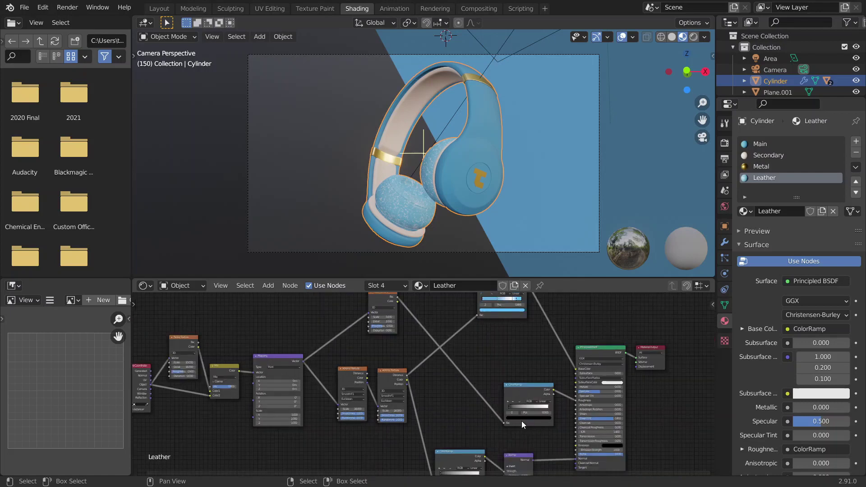
pyautogui.moveTo(521, 420); pyautogui.dragTo(409, 460, button='middle')
# Collapse the upper Noise Texture, the roughness ColorRamp and the lower ColorRamp to simplify the node tree.
pyautogui.click(419, 414)
pyautogui.moveTo(446, 390); pyautogui.dragTo(508, 398, button='middle')
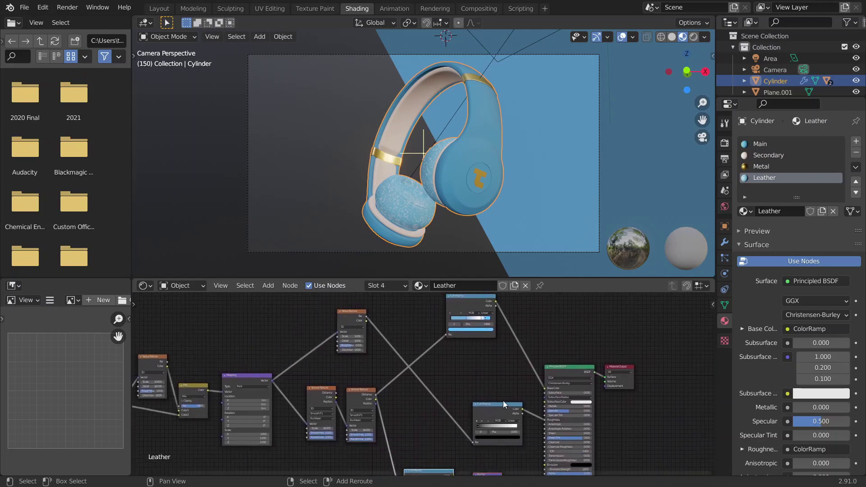
pyautogui.keyDown('shift'); pyautogui.click(342, 312); pyautogui.keyUp('shift')
pyautogui.moveTo(421, 374); pyautogui.dragTo(598, 359, button='middle')
pyautogui.press('h')
pyautogui.press('h')
pyautogui.press('h')
pyautogui.scroll(-1, 566, 375)
pyautogui.scroll(2, 599, 359)
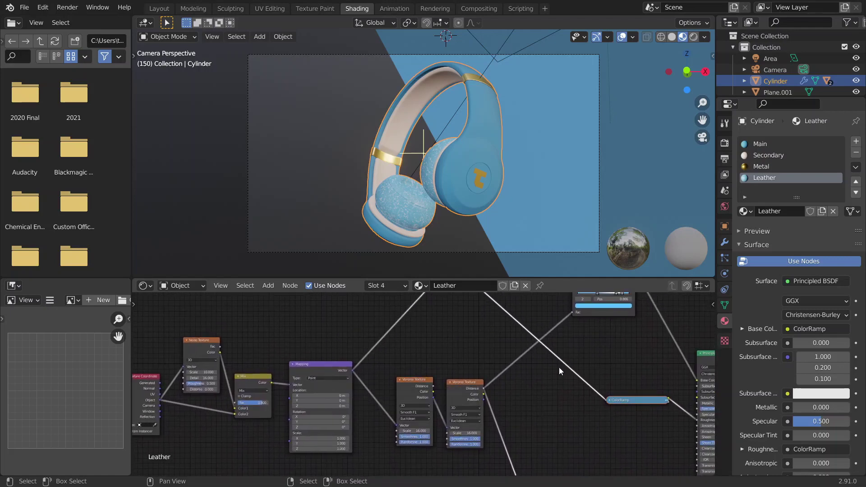
# Examine the base-colour ColorRamp feeding the Principled BSDF and the position of its first stop.
pyautogui.moveTo(558, 367); pyautogui.dragTo(279, 368, button='middle')
pyautogui.scroll(2, 492, 386)
pyautogui.scroll(-2, 438, 350)
pyautogui.scroll(5, 446, 353)
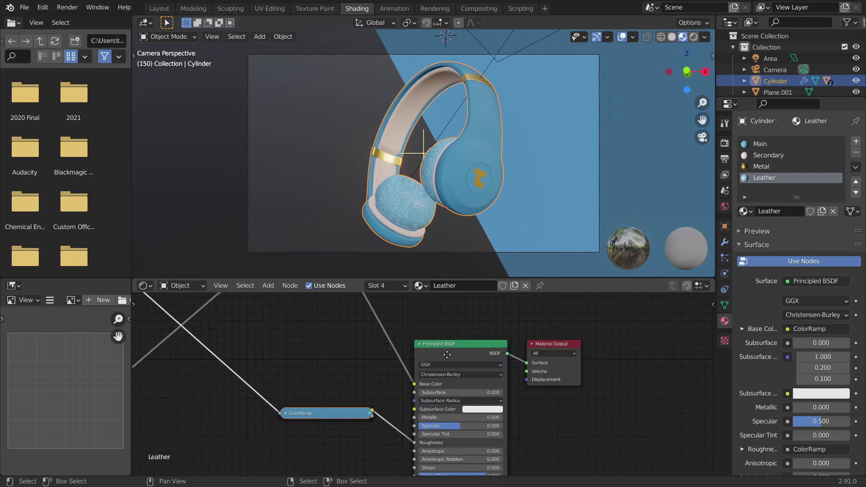
pyautogui.moveTo(446, 353); pyautogui.dragTo(534, 397, button='middle')
pyautogui.scroll(-3, 392, 329)
pyautogui.scroll(2, 422, 330)
pyautogui.moveTo(392, 329); pyautogui.dragTo(406, 364, button='middle')
pyautogui.scroll(3, 422, 331)
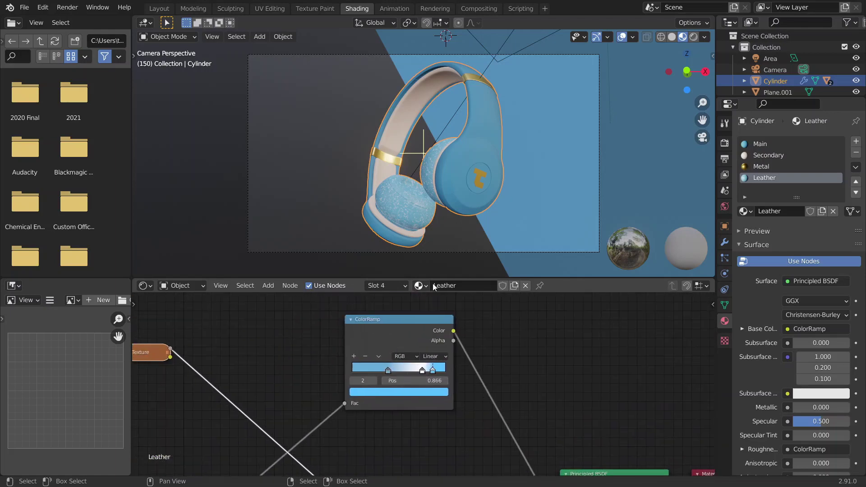
pyautogui.scroll(3, 426, 273)
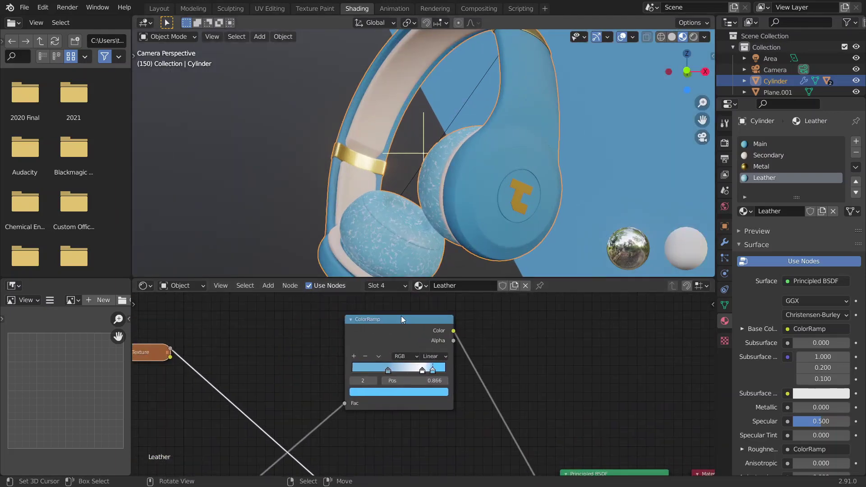
pyautogui.moveTo(401, 371); pyautogui.dragTo(356, 369)
pyautogui.click(390, 367)
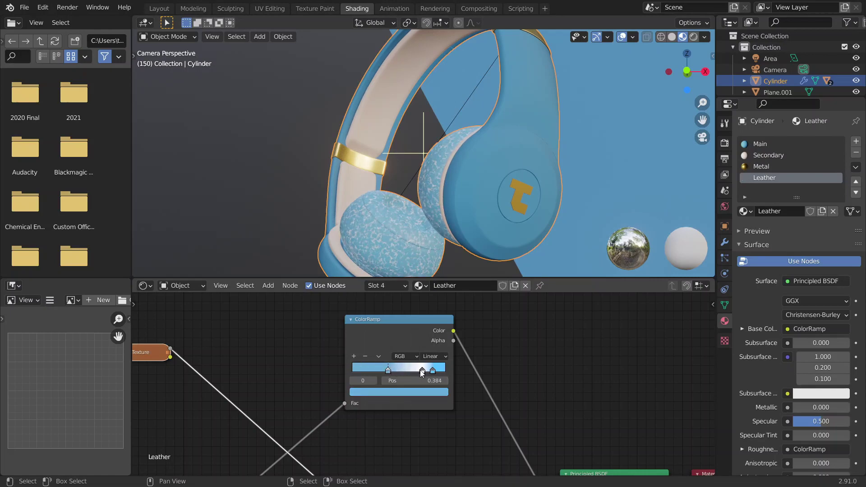
# Examine the settings and links of the two Voronoi Texture nodes.
pyautogui.scroll(-3, 498, 370)
pyautogui.moveTo(498, 370); pyautogui.dragTo(614, 283, button='middle')
pyautogui.scroll(-4, 631, 329)
pyautogui.scroll(2, 432, 398)
pyautogui.scroll(2, 432, 398)
pyautogui.moveTo(417, 383); pyautogui.dragTo(482, 350, button='middle')
pyautogui.scroll(4, 433, 387)
pyautogui.scroll(-2, 433, 387)
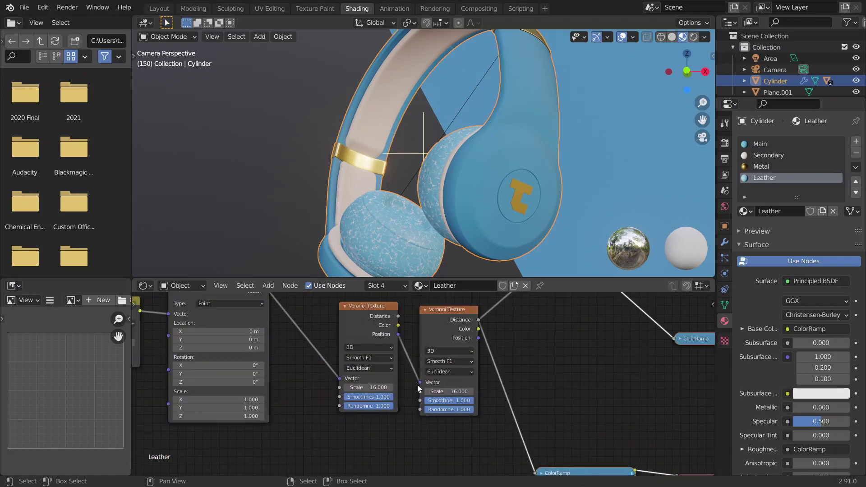
pyautogui.scroll(1, 439, 390)
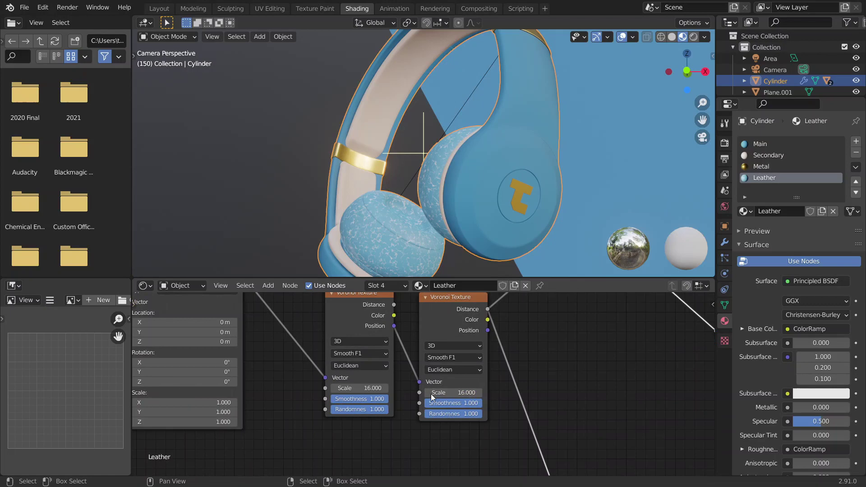
pyautogui.scroll(-1, 436, 397)
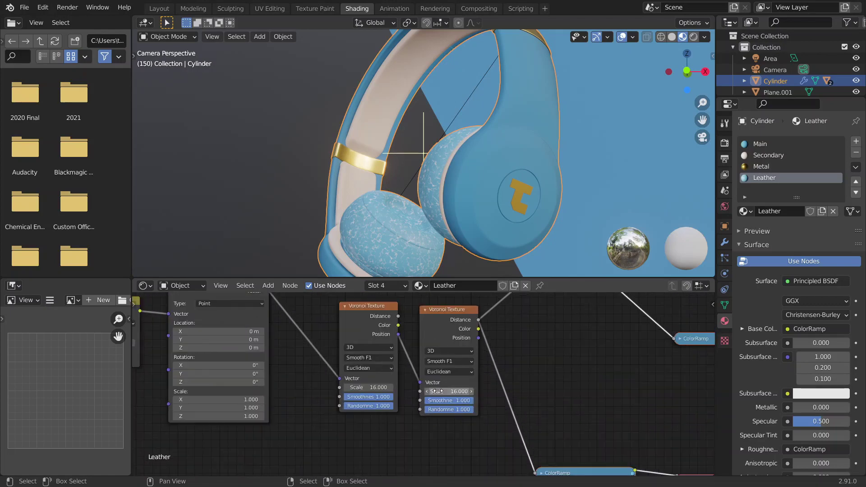
pyautogui.scroll(-3, 438, 391)
# Move the Noise Texture beside the Texture Coordinate node upward to separate it from its neighbours.
pyautogui.moveTo(438, 391); pyautogui.dragTo(463, 413, button='middle')
pyautogui.moveTo(336, 383); pyautogui.dragTo(443, 411, button='middle')
pyautogui.scroll(3, 407, 402)
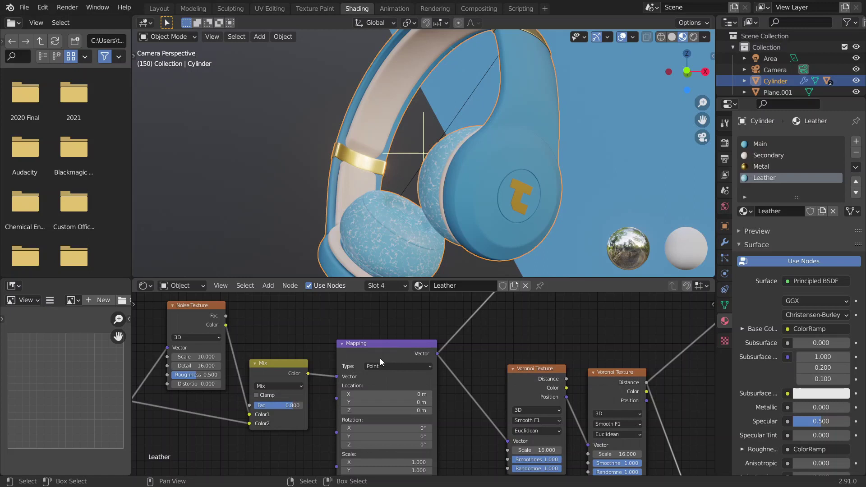
pyautogui.moveTo(294, 350); pyautogui.dragTo(503, 351, button='middle')
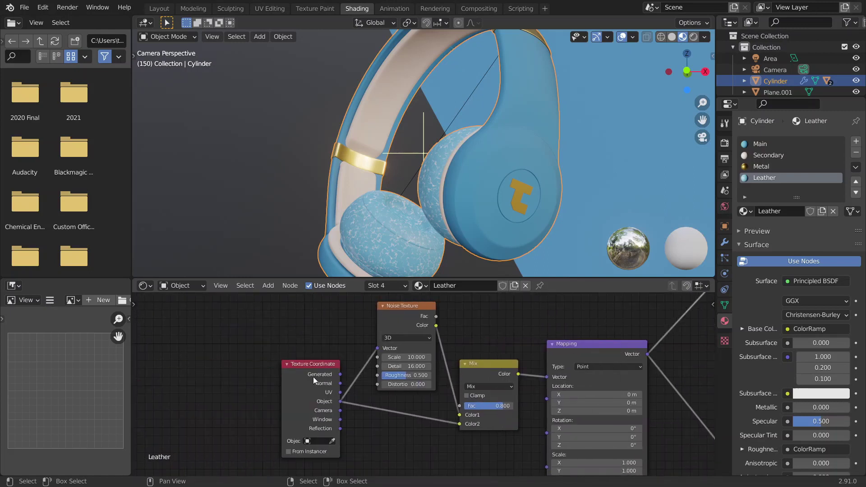
pyautogui.moveTo(390, 348); pyautogui.dragTo(350, 375, button='middle')
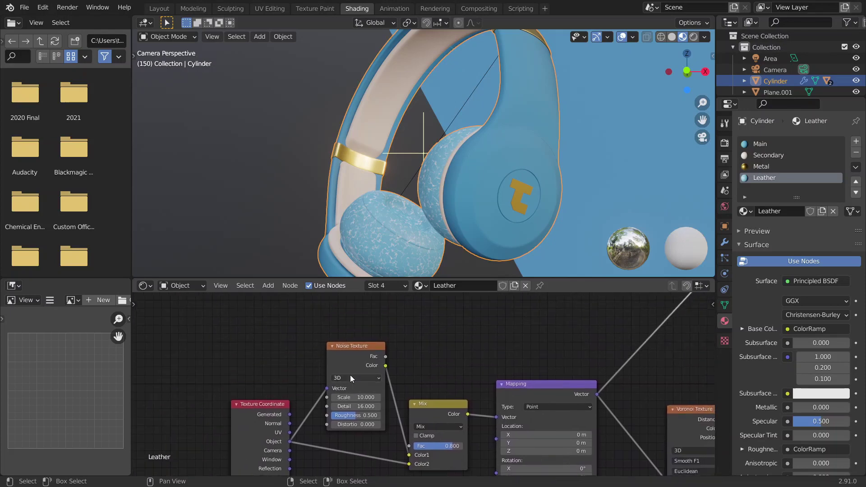
pyautogui.click(351, 346)
pyautogui.moveTo(352, 346); pyautogui.dragTo(363, 325)
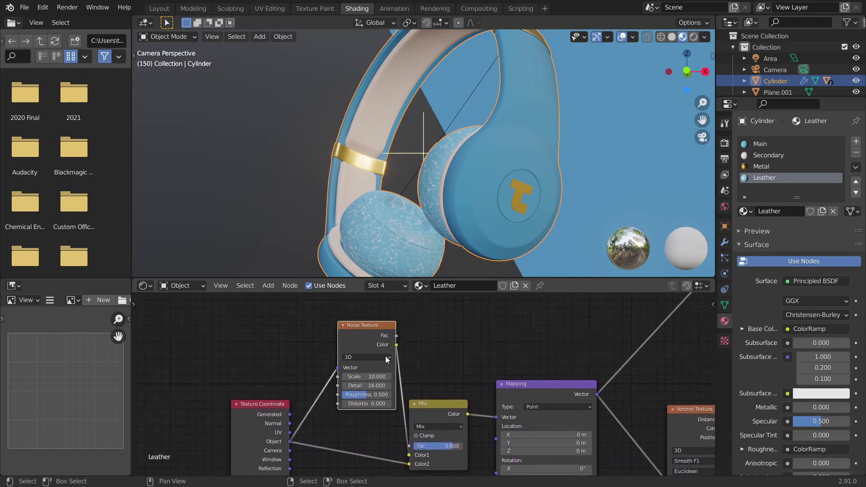
pyautogui.moveTo(391, 391); pyautogui.dragTo(352, 351, button='middle')
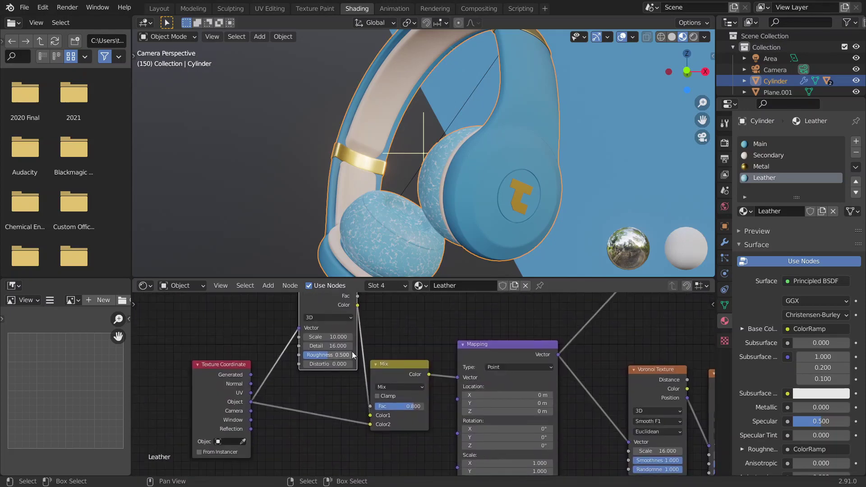
# Search the available nodes for "mix".
pyautogui.click(393, 368)
pyautogui.hotkey('shift', 'a')
pyautogui.click(413, 344)
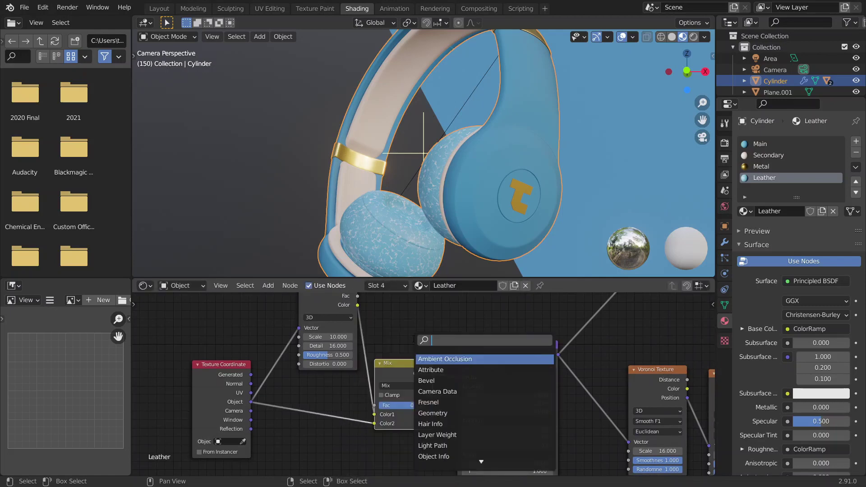
pyautogui.write('mix')
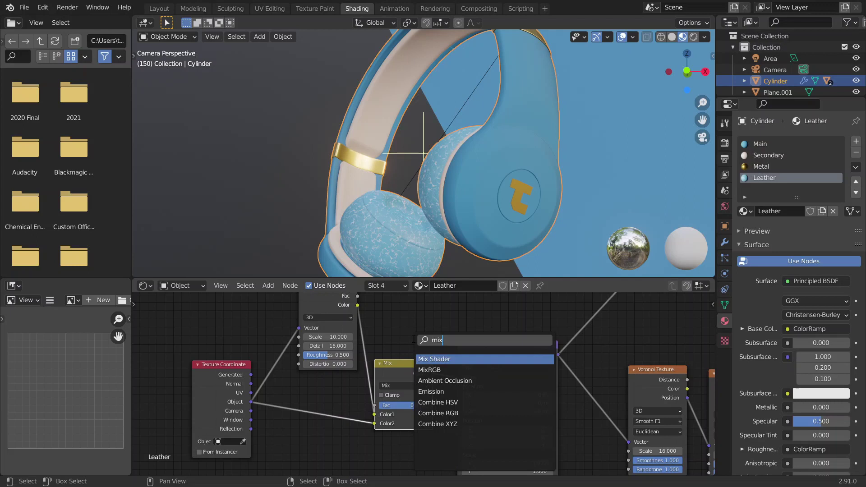
pyautogui.click(391, 305)
pyautogui.moveTo(402, 355); pyautogui.dragTo(444, 373, button='middle')
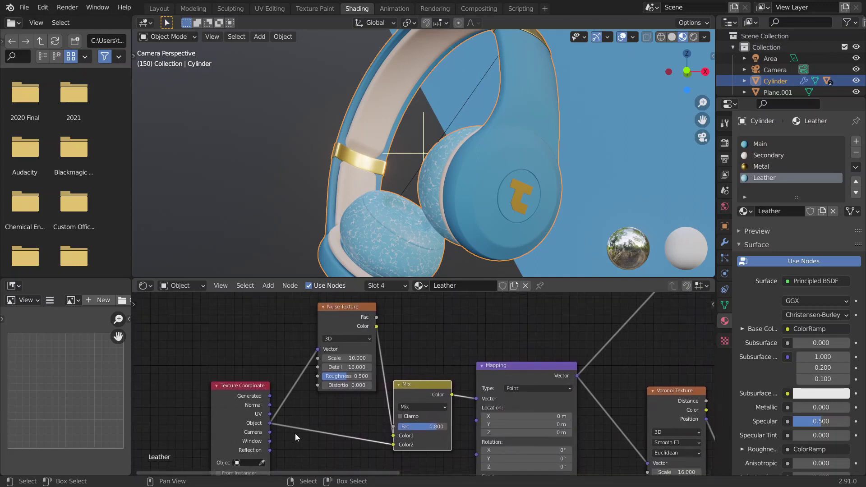
pyautogui.scroll(-3, 538, 409)
pyautogui.moveTo(508, 394); pyautogui.dragTo(309, 415, button='middle')
pyautogui.scroll(-7, 436, 377)
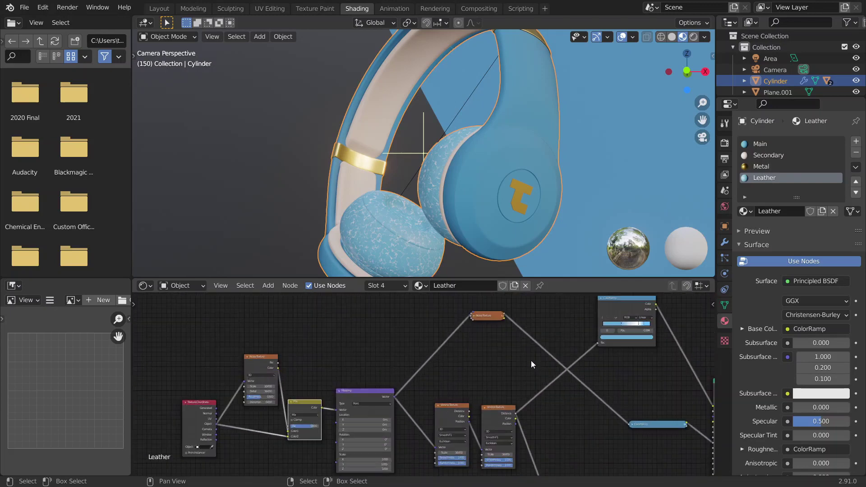
pyautogui.moveTo(531, 362); pyautogui.dragTo(428, 386, button='middle')
pyautogui.scroll(1, 418, 372)
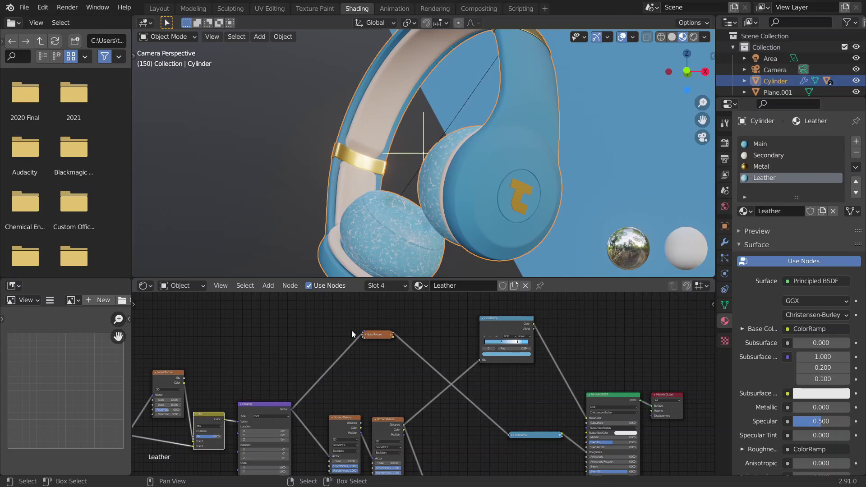
# Expand the collapsed Noise Texture node and the ColorRamp that feeds the Principled BSDF roughness.
pyautogui.scroll(1, 348, 321)
pyautogui.moveTo(349, 321); pyautogui.dragTo(393, 350, button='middle')
pyautogui.press('h')
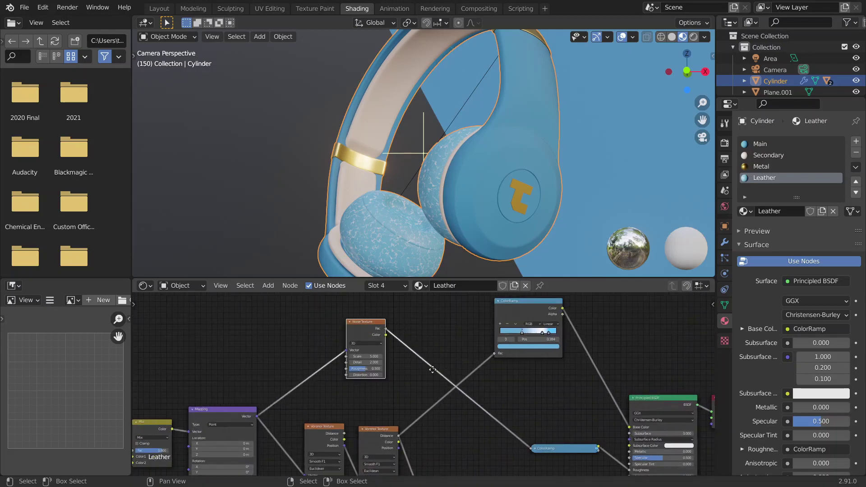
pyautogui.moveTo(556, 413); pyautogui.dragTo(482, 400, button='middle')
pyautogui.click(458, 434)
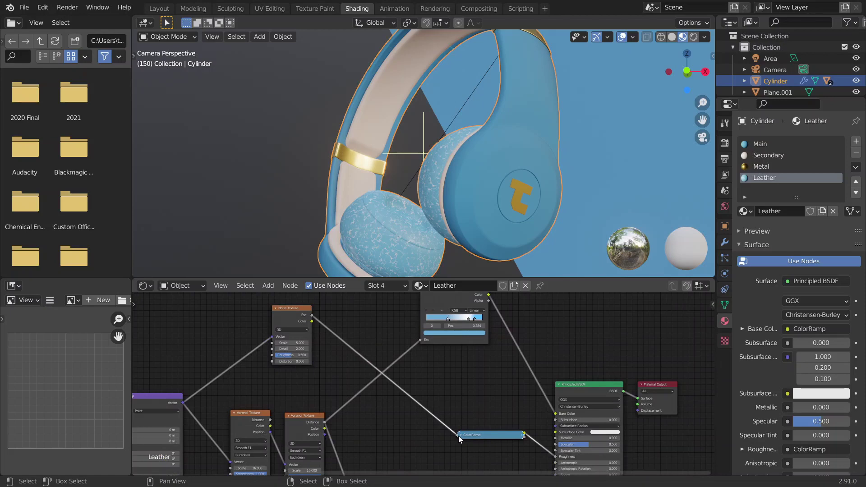
pyautogui.click(460, 435)
pyautogui.scroll(-3, 507, 429)
pyautogui.moveTo(507, 429); pyautogui.dragTo(473, 348, button='middle')
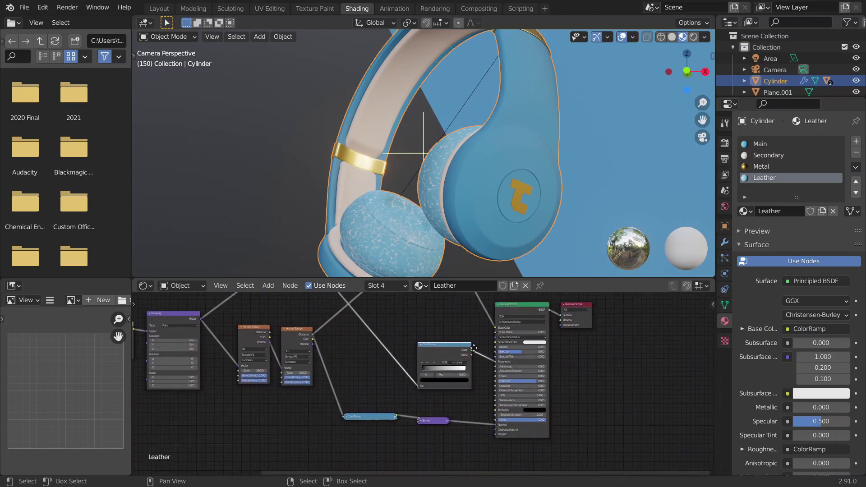
# Expand the collapsed Bump node and the ColorRamp that drives its strength.
pyautogui.scroll(2, 358, 392)
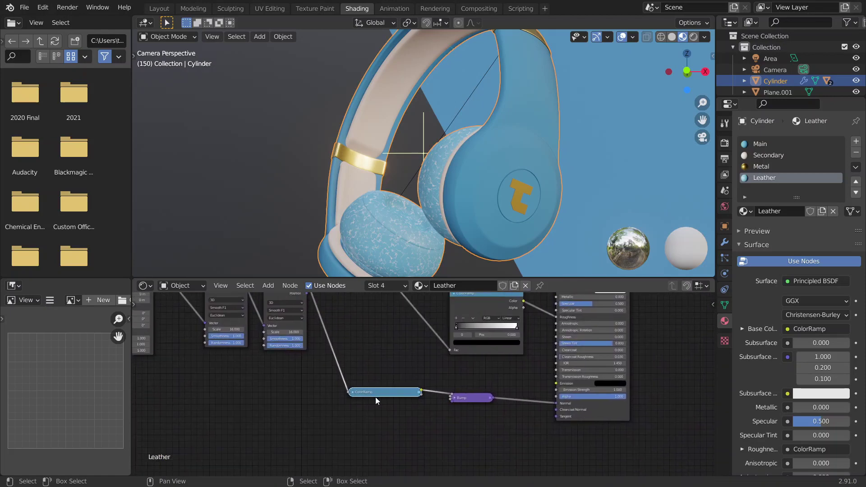
pyautogui.click(454, 399)
pyautogui.hotkey('ctrl', 'z')
pyautogui.hotkey('ctrl', 'shift', 'z')
pyautogui.click(354, 391)
pyautogui.click(353, 392)
pyautogui.click(353, 392)
pyautogui.moveTo(425, 393); pyautogui.dragTo(423, 412, button='middle')
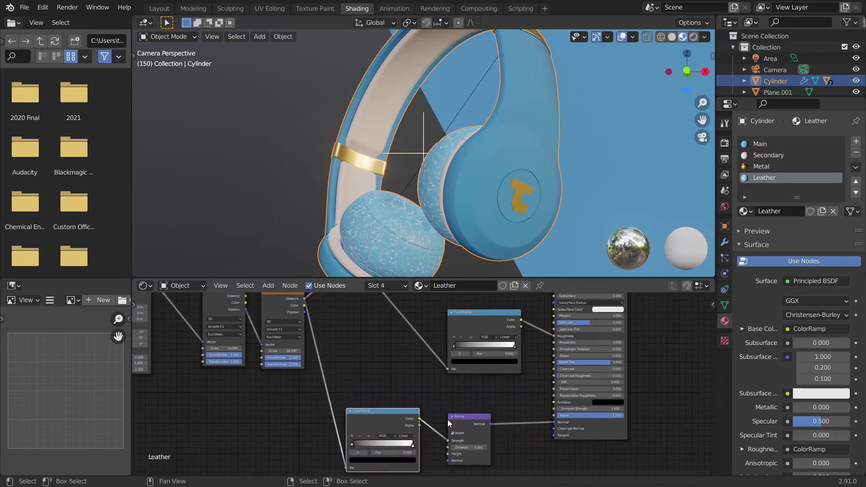
pyautogui.scroll(2, 536, 428)
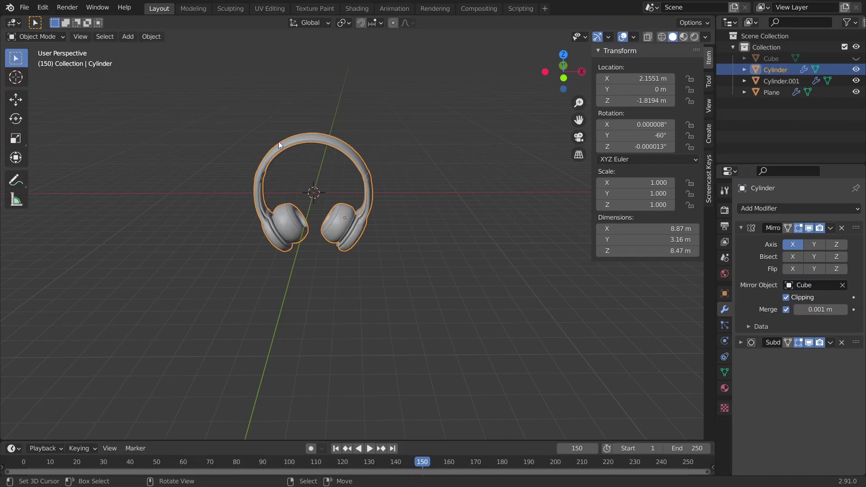
# Add a camera to the scene and clear its rotation.
pyautogui.moveTo(305, 176); pyautogui.dragTo(253, 182, button='middle')
pyautogui.hotkey('shift', 'a')
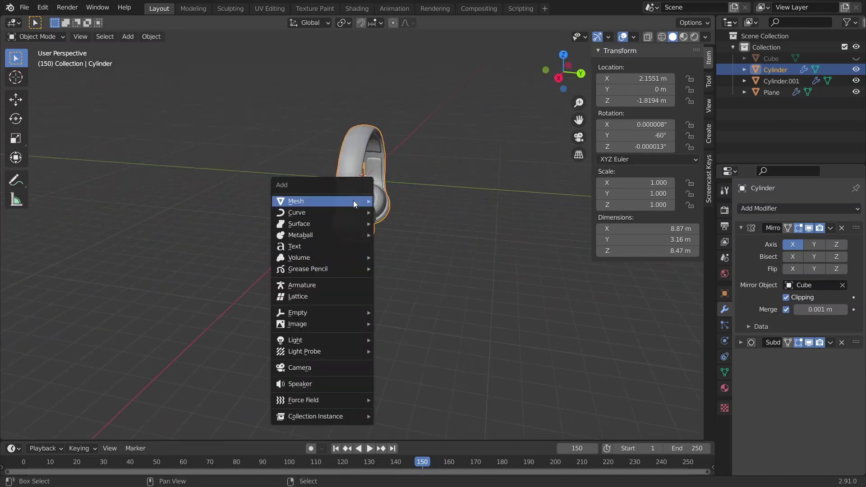
pyautogui.click(300, 369)
pyautogui.moveTo(453, 118); pyautogui.dragTo(387, 212, button='middle')
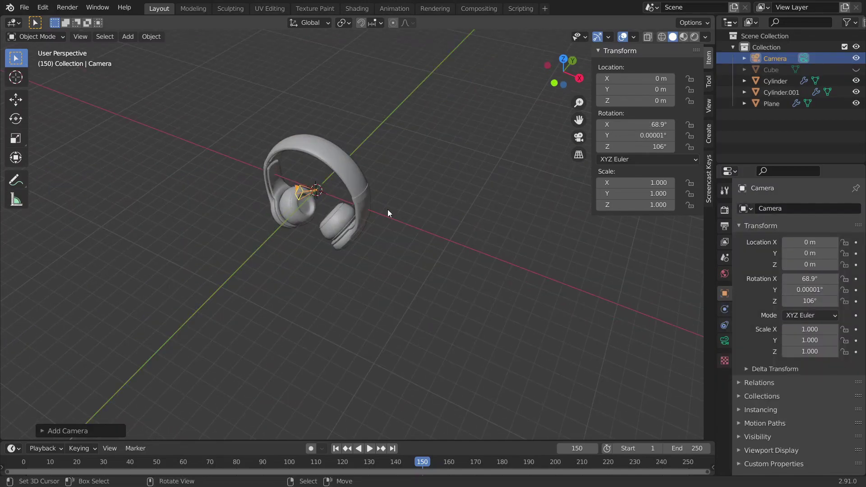
pyautogui.click(327, 192)
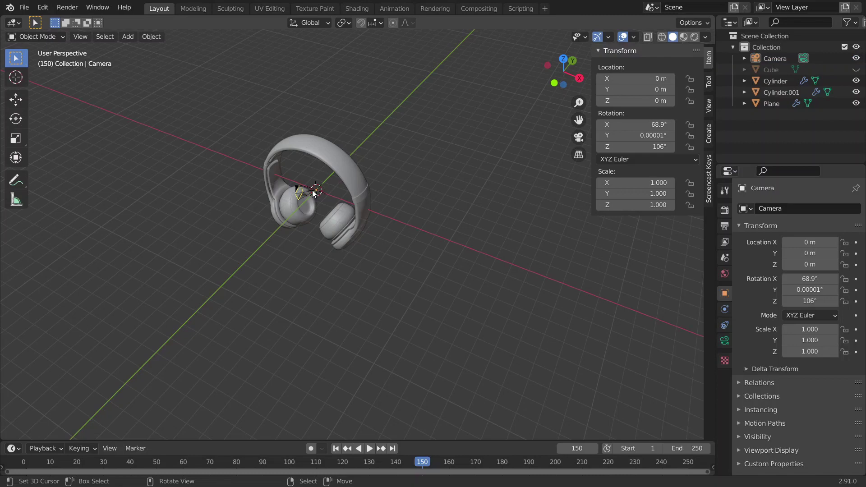
pyautogui.click(315, 193)
pyautogui.hotkey('alt', 'r')
# Move the camera along the Y axis to about -9.7 m and rotate it 90° about the X axis.
pyautogui.moveTo(316, 193); pyautogui.dragTo(319, 192, button='middle')
pyautogui.press('g')
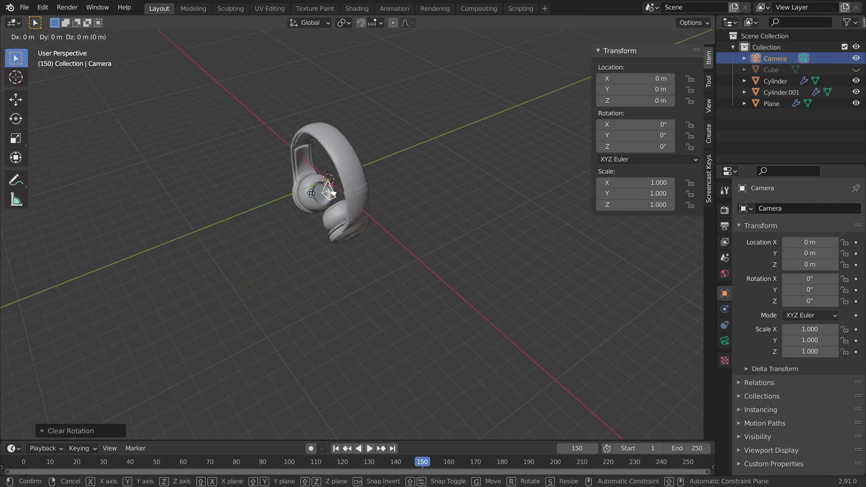
pyautogui.press('y')
pyautogui.click(203, 237)
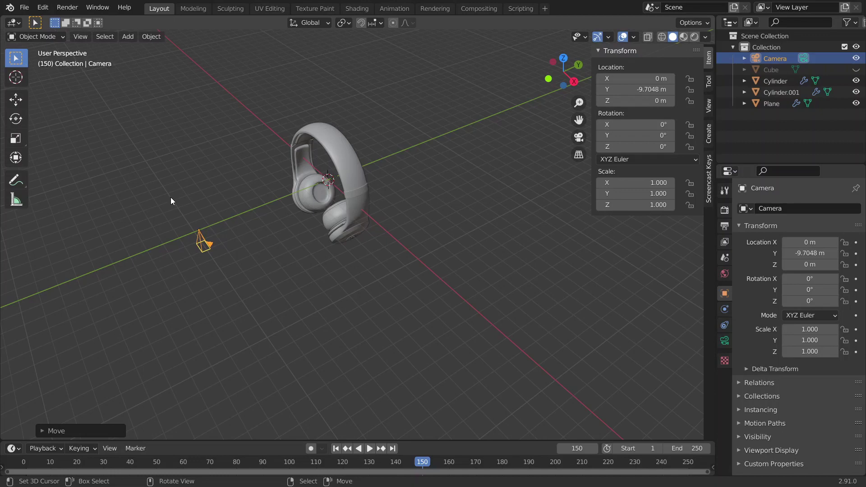
pyautogui.press('r')
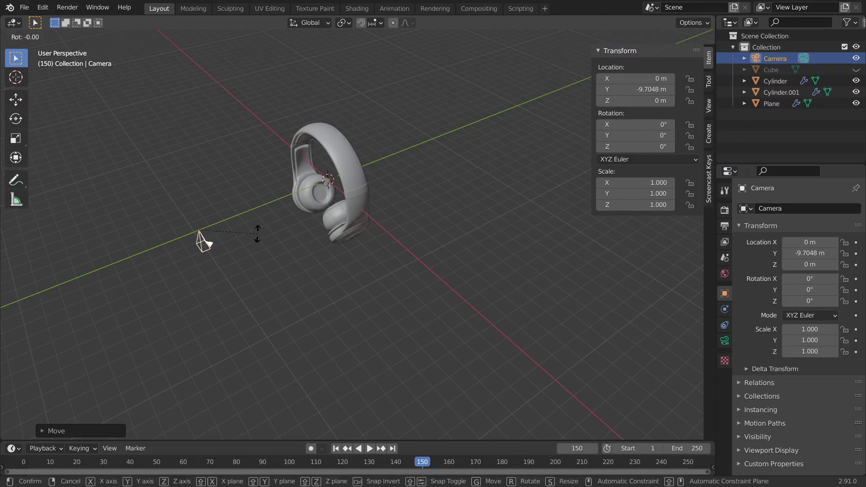
pyautogui.write('x')
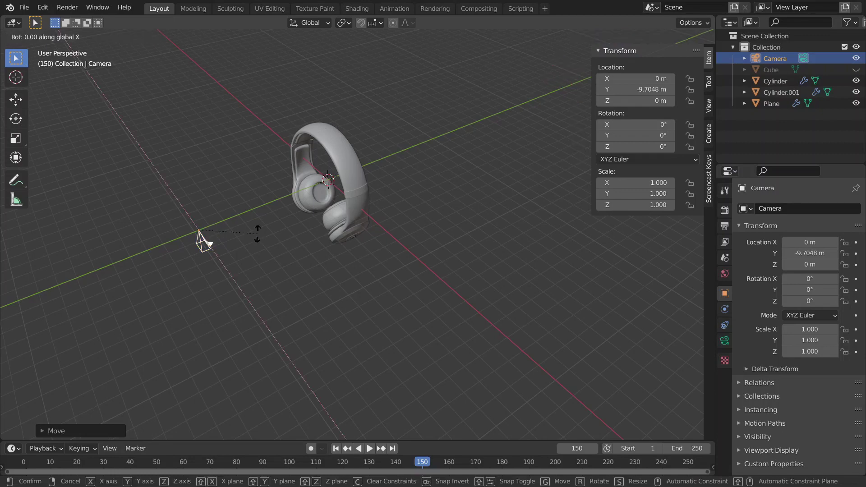
pyautogui.write('-90')
pyautogui.press('-')
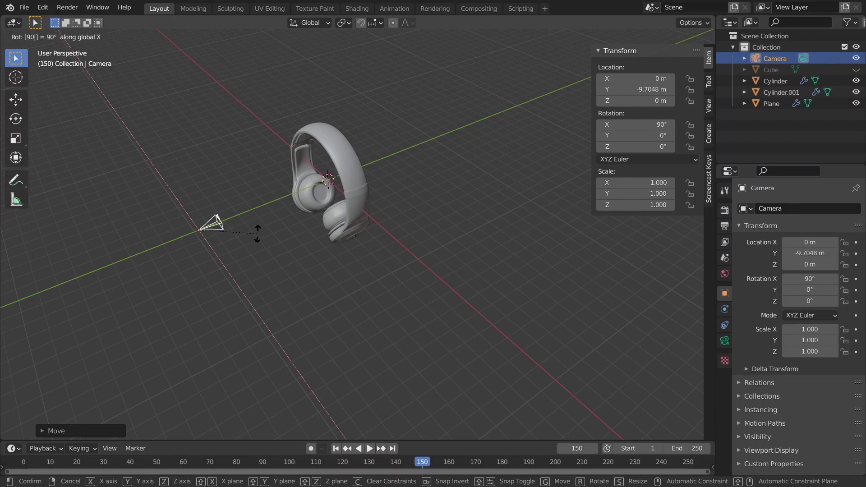
pyautogui.press('Return')
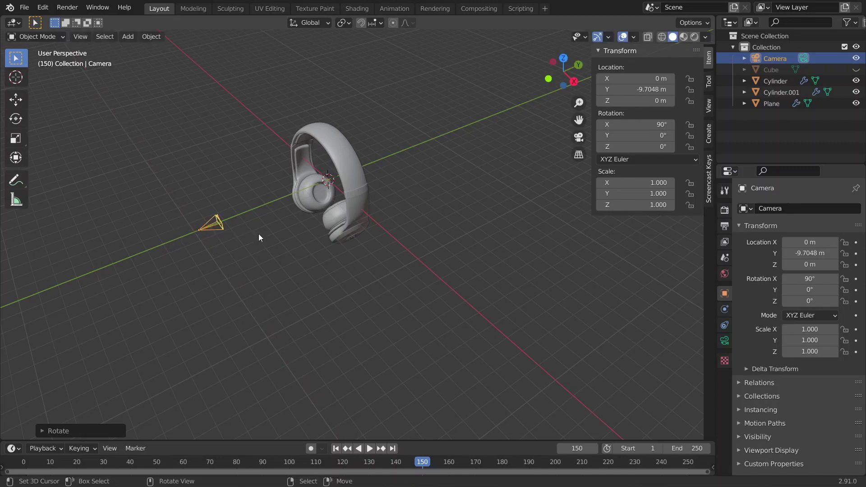
# Look through the camera and move it farther back along the Y axis to about -16 m.
pyautogui.press('`')
pyautogui.click(190, 266)
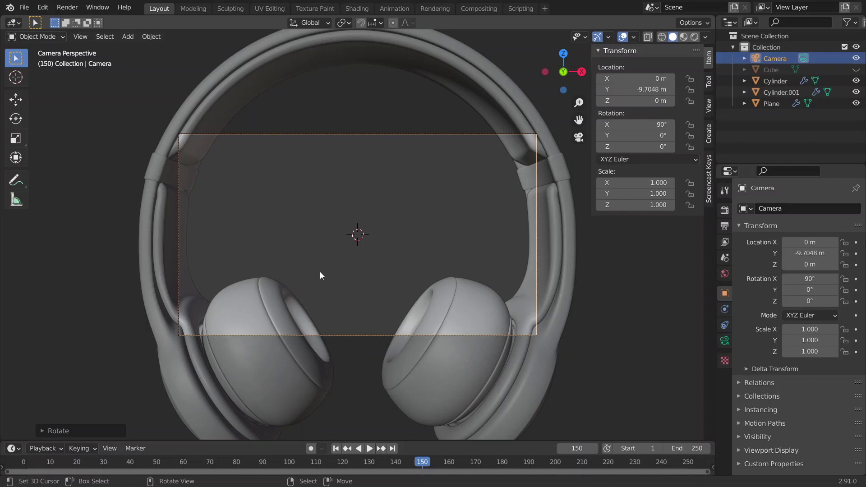
pyautogui.press('g')
pyautogui.press('y')
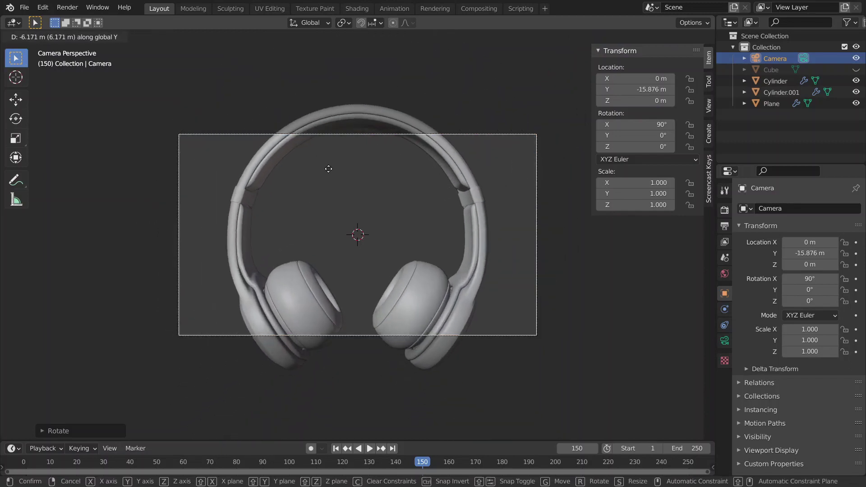
pyautogui.rightClick(432, 298)
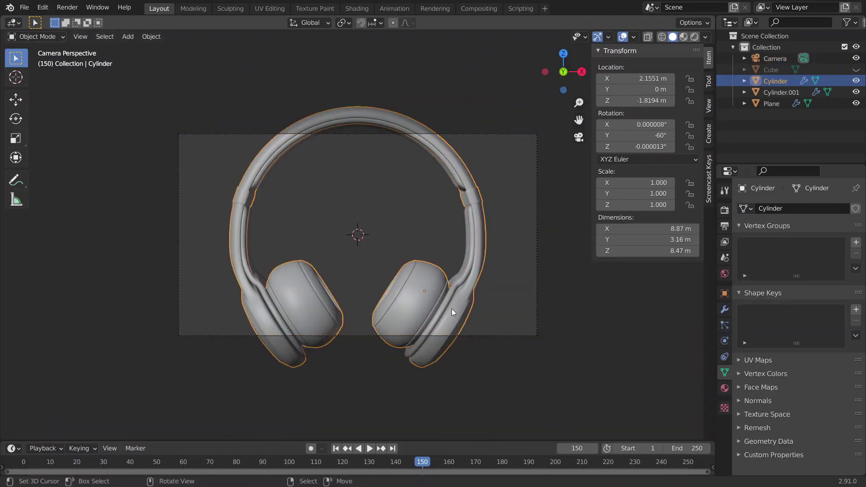
# Apply the Solidify, Shrinkwrap and Mirror modifiers on the logo plane of the ear cup.
pyautogui.scroll(-2, 477, 322)
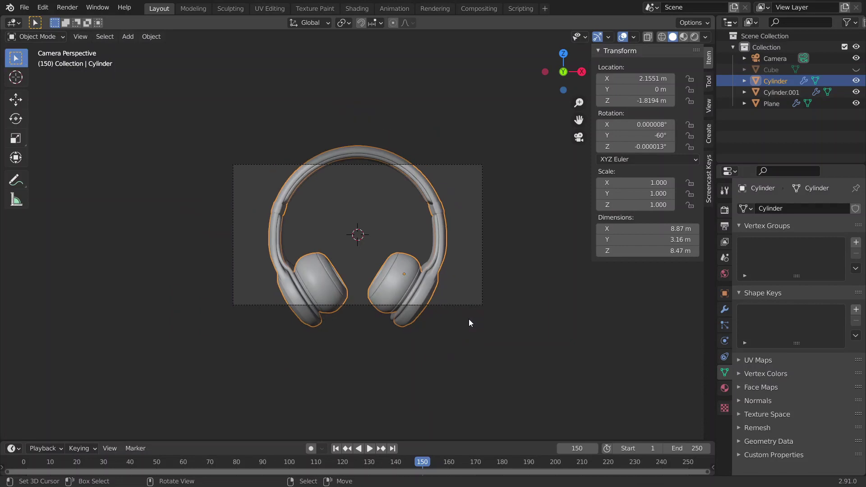
pyautogui.moveTo(469, 318); pyautogui.dragTo(343, 285, button='middle')
pyautogui.scroll(5, 344, 285)
pyautogui.click(367, 322)
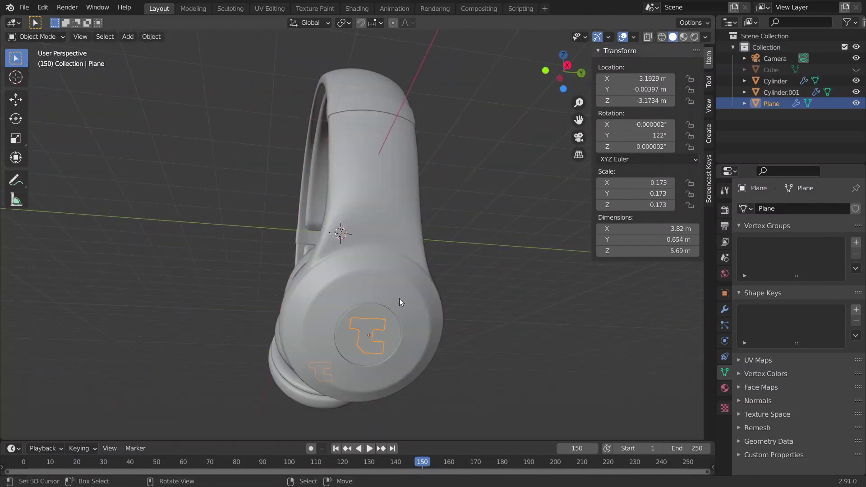
pyautogui.click(725, 309)
pyautogui.hotkey('ctrl', 'a')
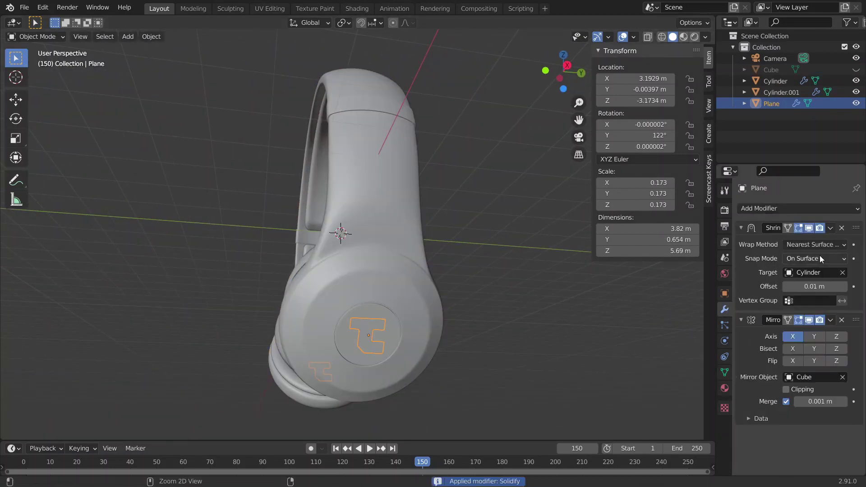
pyautogui.hotkey('ctrl', 'a')
pyautogui.hotkey('ctrl', 'a')
# Parent the logo plane to the main headphones body.
pyautogui.moveTo(455, 392); pyautogui.dragTo(385, 326, button='middle')
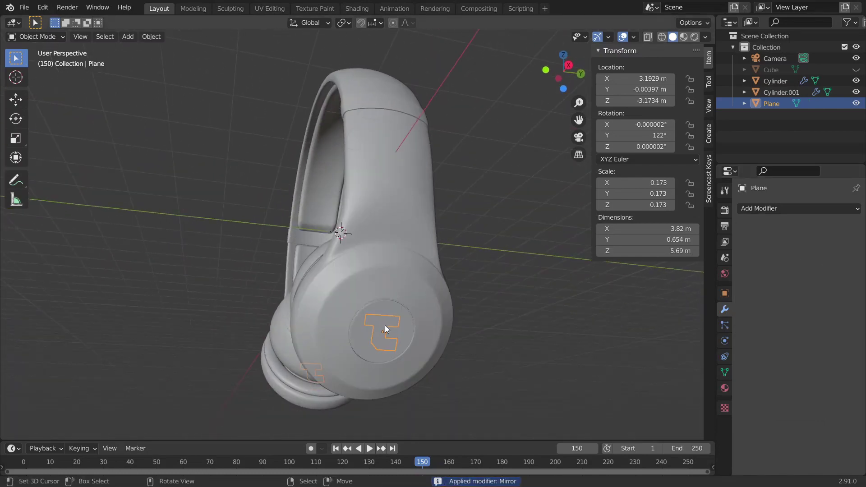
pyautogui.keyDown('shift'); pyautogui.click(403, 247); pyautogui.keyUp('shift')
pyautogui.hotkey('ctrl', 'p')
pyautogui.press('Escape')
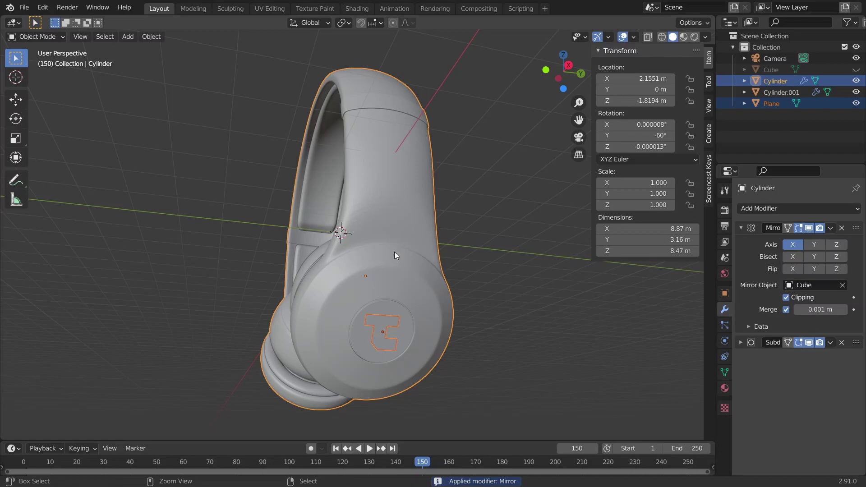
pyautogui.hotkey('ctrl', 'p')
pyautogui.click(385, 256)
pyautogui.scroll(-3, 397, 262)
pyautogui.moveTo(402, 270); pyautogui.dragTo(422, 315, button='middle')
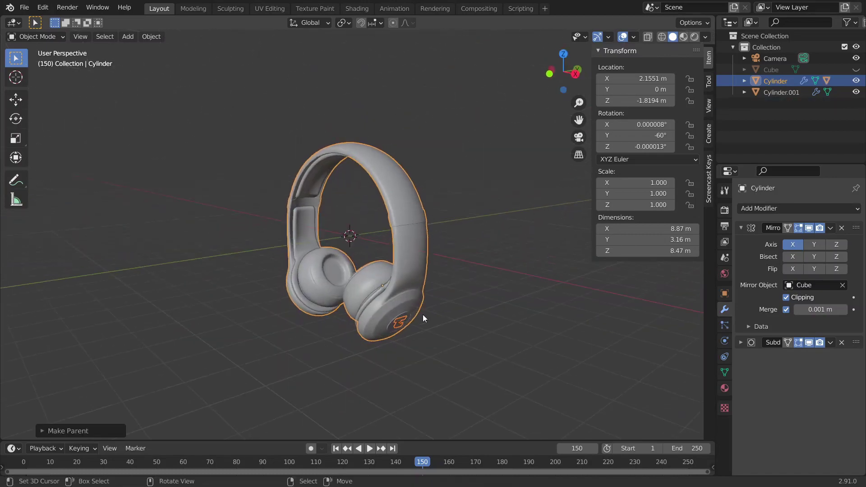
# Try a free trackball rotation of the headphones body in the camera view.
pyautogui.press('`')
pyautogui.click(293, 302)
pyautogui.scroll(3, 403, 291)
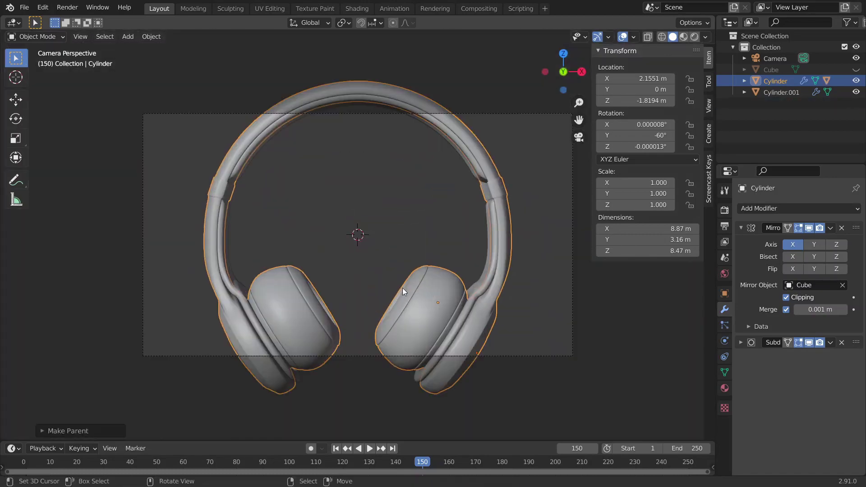
pyautogui.press('r')
pyautogui.press('r')
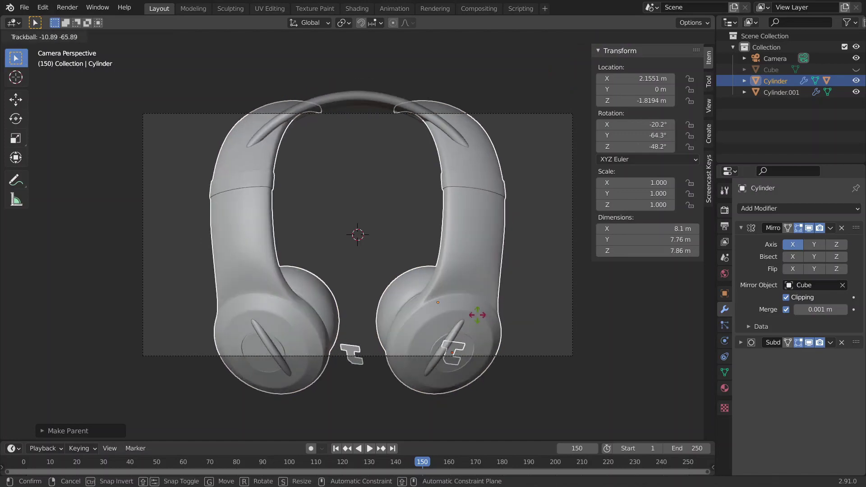
pyautogui.press('Escape')
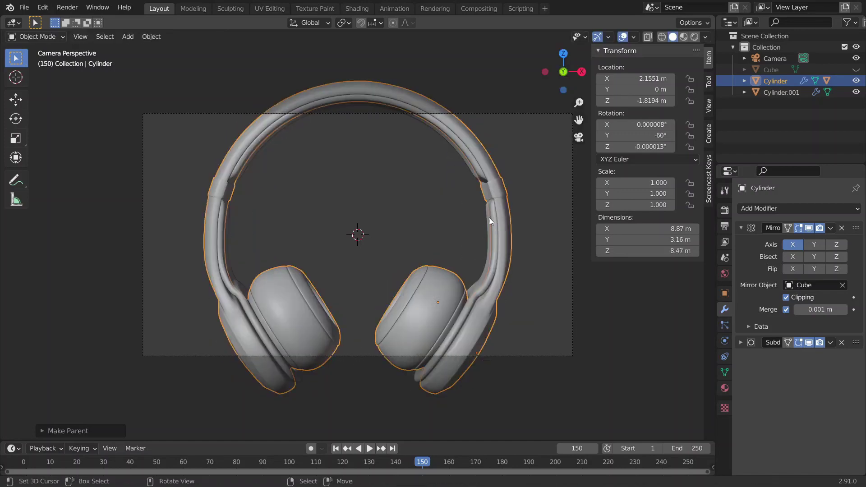
# Apply the Mirror, Solidify and Subdivision modifiers on the inner band object Cylinder.001.
pyautogui.click(465, 159)
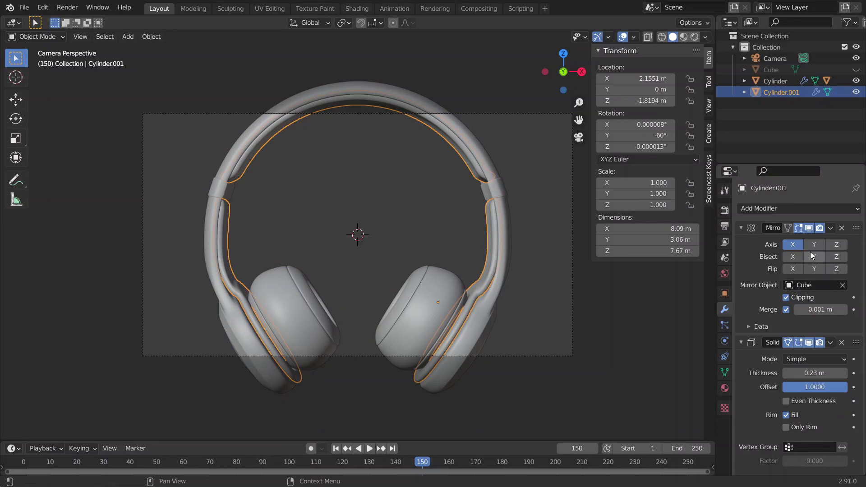
pyautogui.hotkey('ctrl', 'a')
pyautogui.scroll(-2, 810, 252)
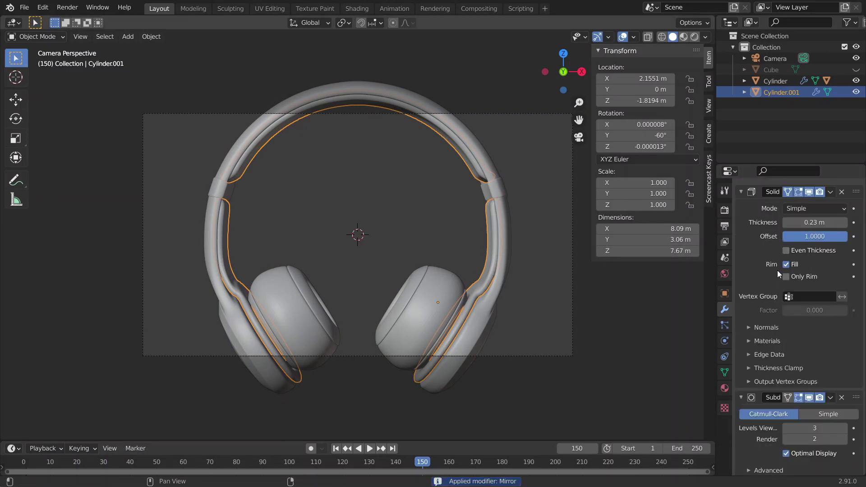
pyautogui.hotkey('ctrl', 'a')
pyautogui.hotkey('ctrl', 'a')
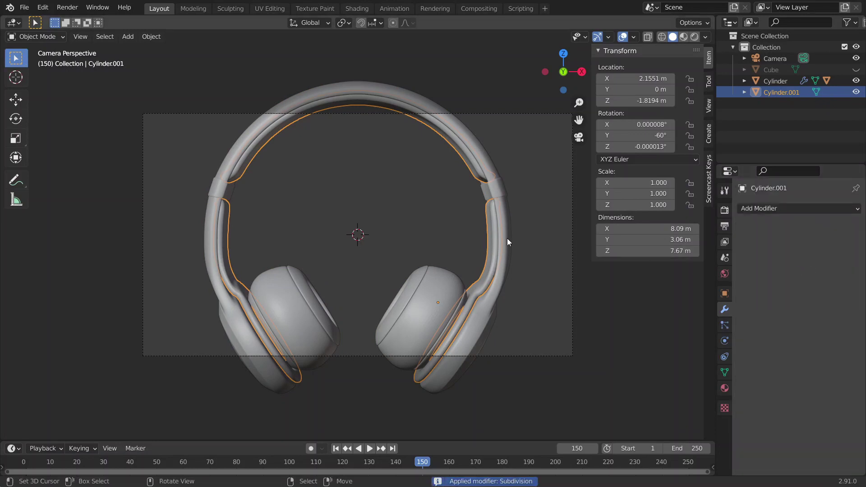
# Parent the inner band to the main headphones body with Object (Keep Transform).
pyautogui.keyDown('shift'); pyautogui.click(479, 146); pyautogui.keyUp('shift')
pyautogui.hotkey('ctrl', 'p')
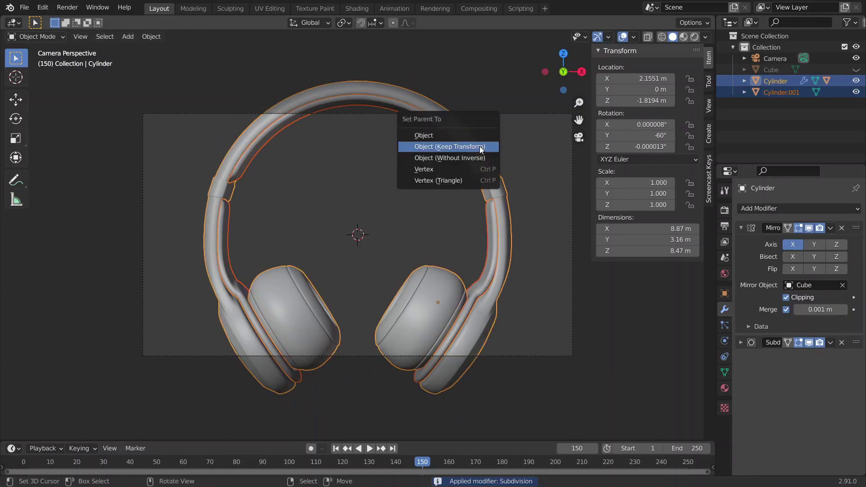
pyautogui.click(479, 147)
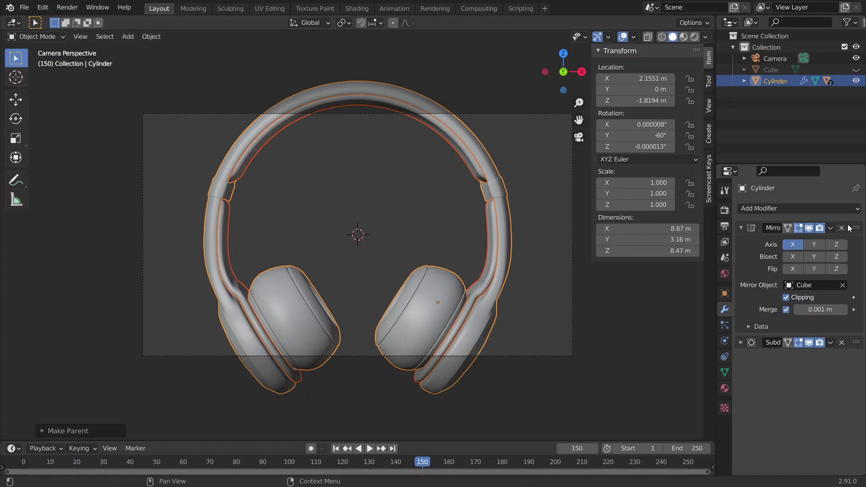
# Apply the Mirror modifier on the main headphones body and test moving the whole assembly.
pyautogui.hotkey('ctrl', 'a')
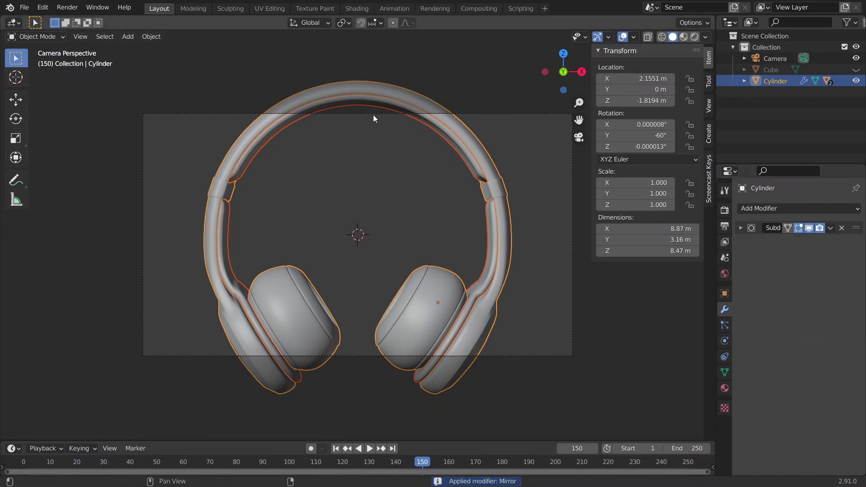
pyautogui.press('g')
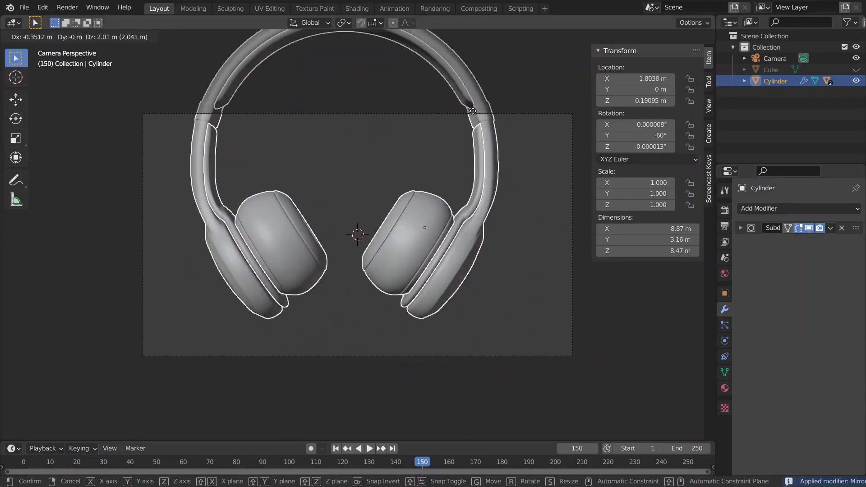
pyautogui.rightClick(476, 212)
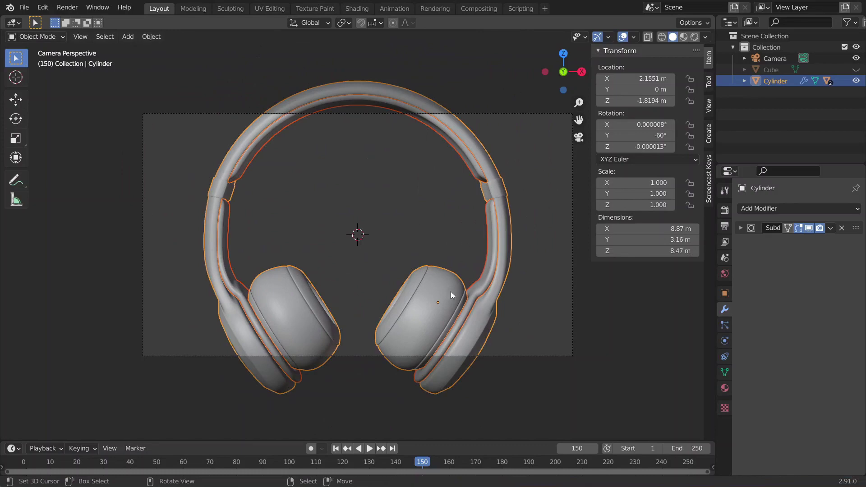
# Rotate the headphones freely with a trackball rotation to about X -55.5°, Y -60.9° and Z -3.4°.
pyautogui.press('g')
pyautogui.rightClick(467, 298)
pyautogui.press('r')
pyautogui.press('r')
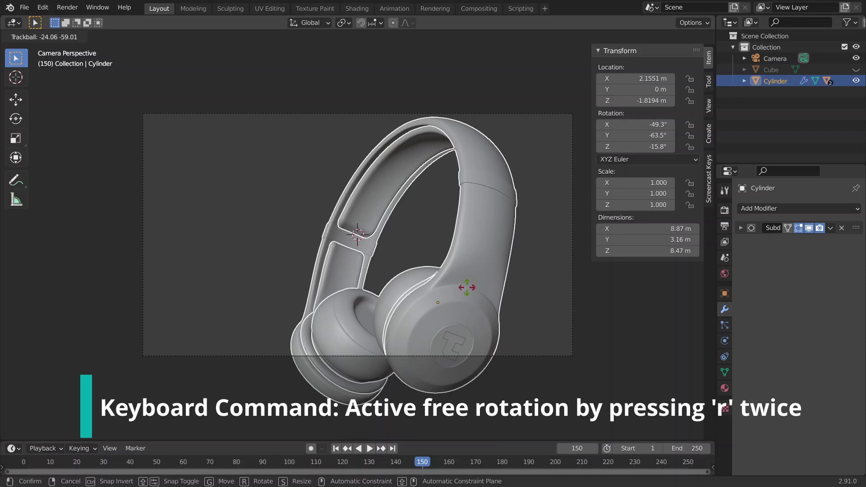
pyautogui.click(469, 288)
# Reposition the headphones in the camera frame at about X 1.10 m, Y 7.10 m and Z -1.00 m.
pyautogui.press('g')
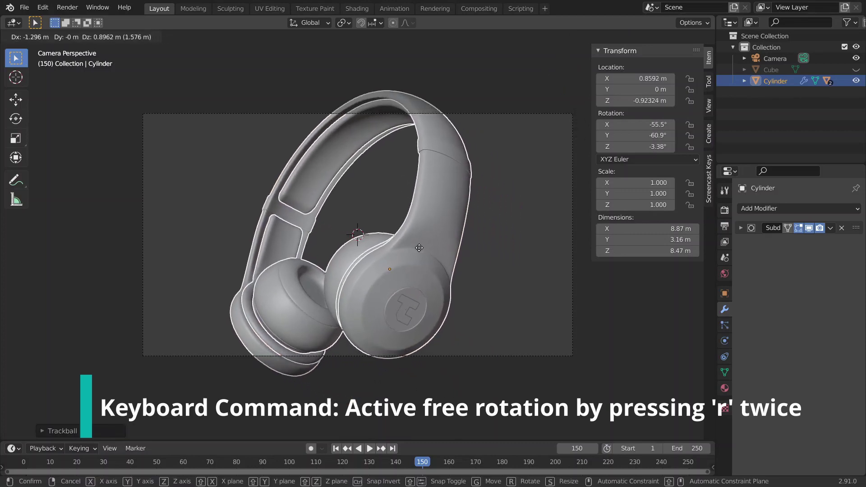
pyautogui.click(415, 252)
pyautogui.press('g')
pyautogui.press('y')
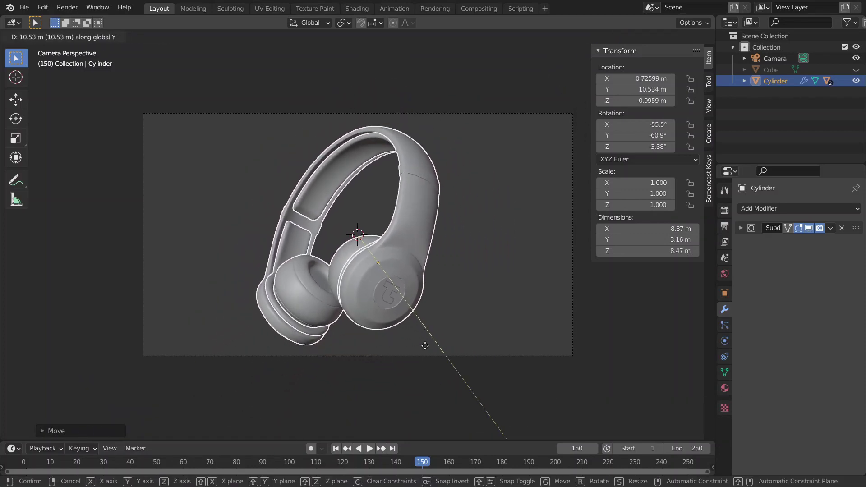
pyautogui.click(419, 338)
pyautogui.scroll(3, 426, 331)
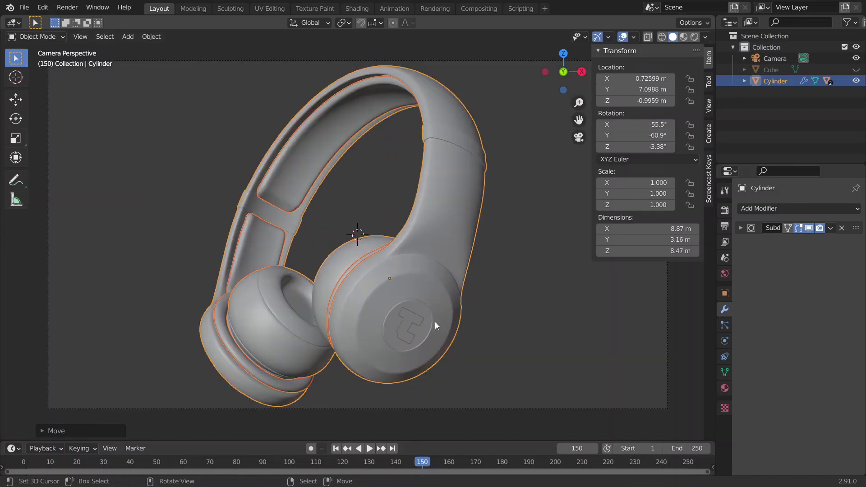
pyautogui.press('g')
pyautogui.press('x')
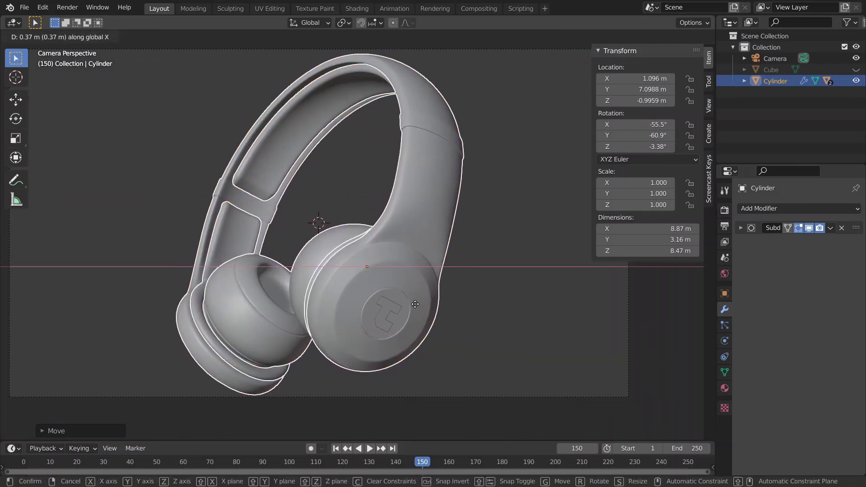
pyautogui.click(416, 305)
# Turn on the Limits option in the camera's viewport display.
pyautogui.click(629, 289)
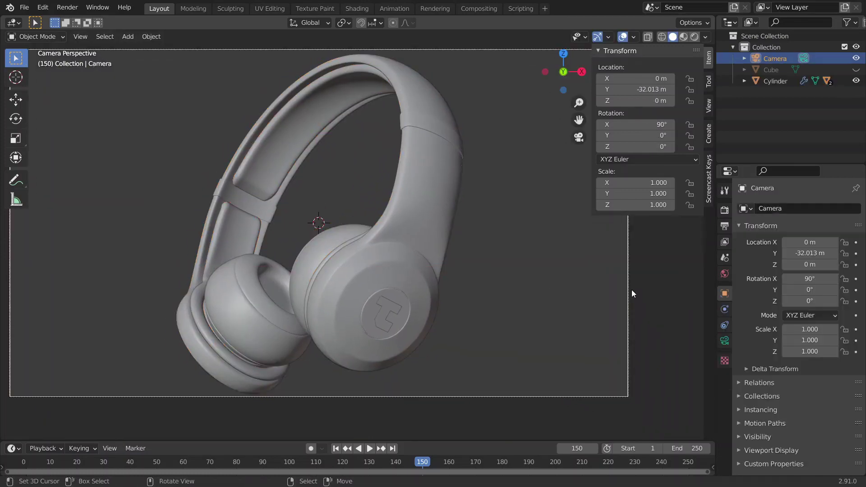
pyautogui.click(724, 341)
pyautogui.moveTo(761, 410); pyautogui.dragTo(762, 403)
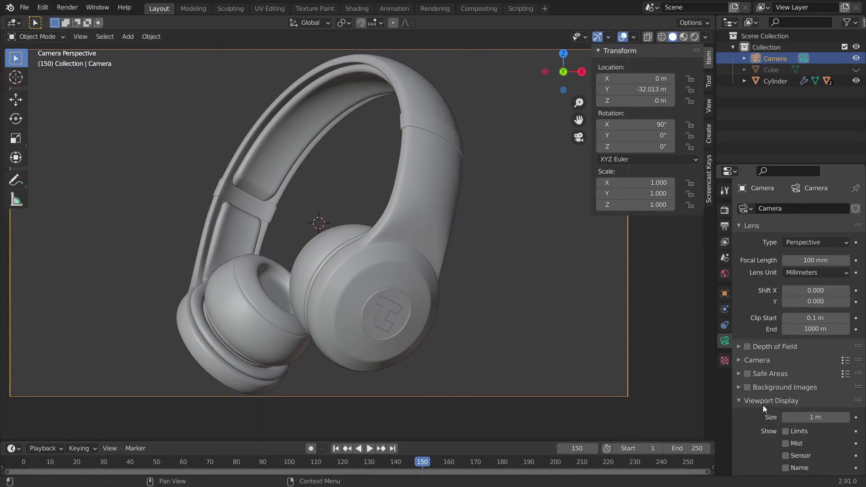
pyautogui.scroll(-3, 776, 397)
pyautogui.click(790, 366)
pyautogui.scroll(-2, 405, 239)
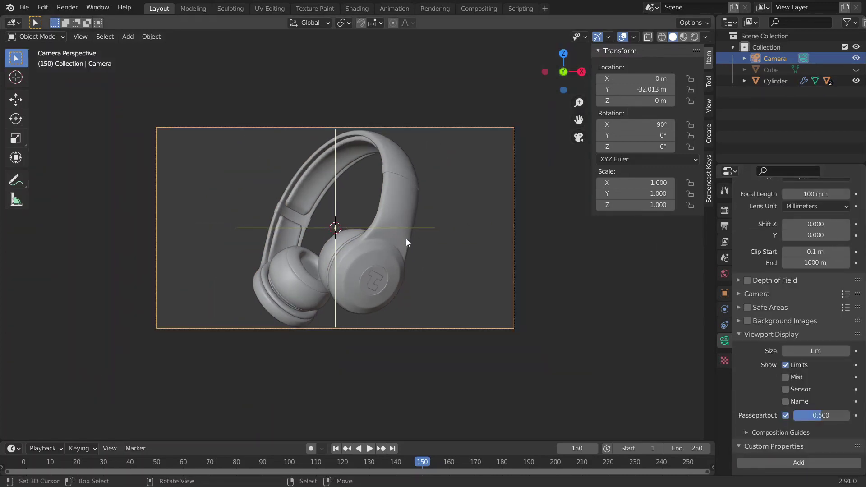
# Raise the headphones slightly to about Z -0.98 m and push them back along Y to about 11.07 m.
pyautogui.click(388, 232)
pyautogui.scroll(2, 393, 258)
pyautogui.press('g')
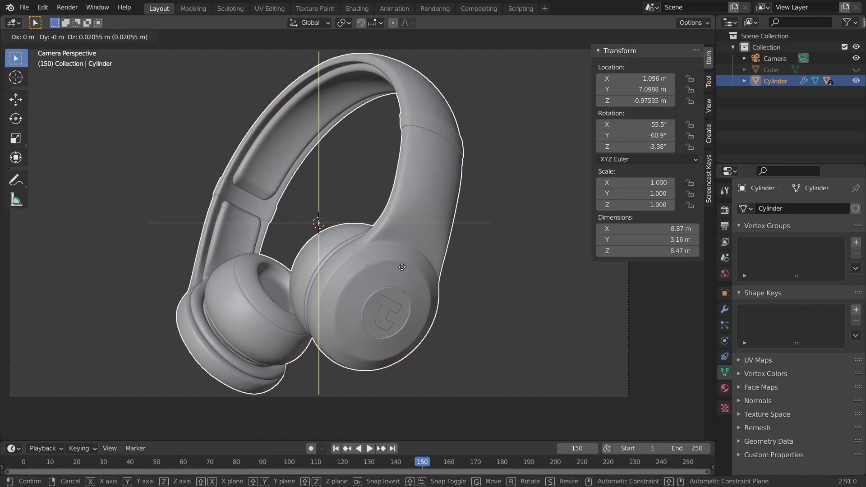
pyautogui.press('z')
pyautogui.click(404, 267)
pyautogui.press('g')
pyautogui.press('y')
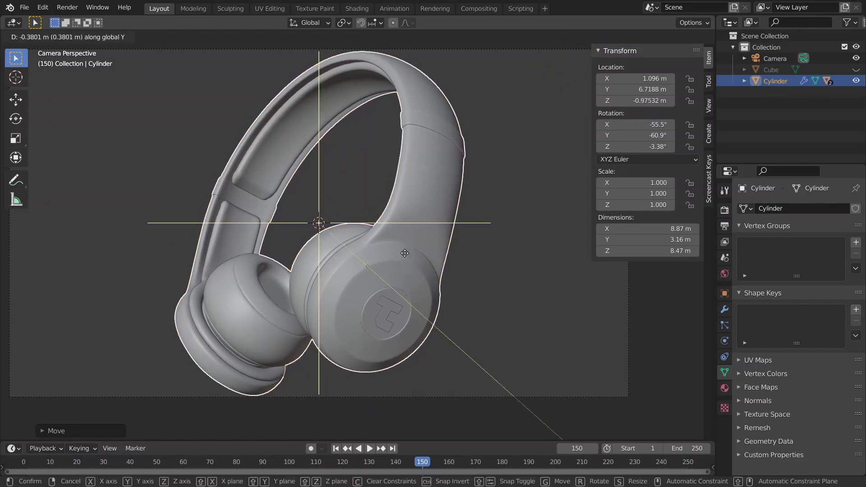
pyautogui.click(374, 309)
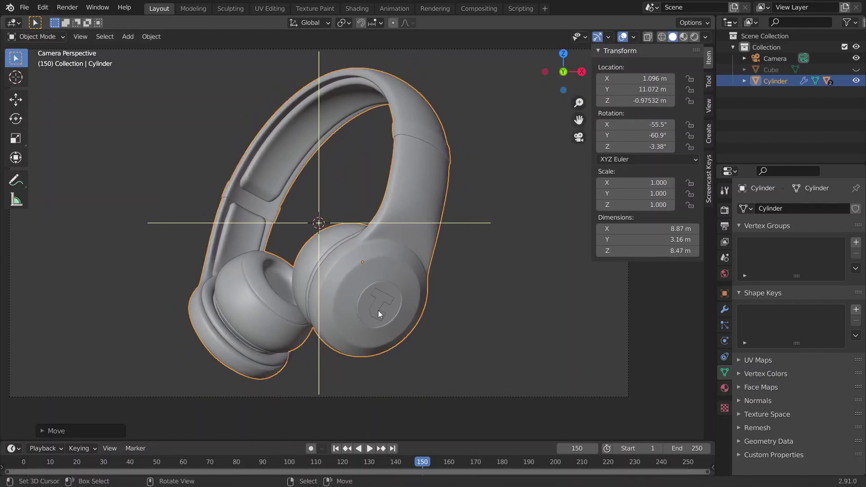
# Shift the headphones along X to about 0.71 m within the camera frame.
pyautogui.press('g')
pyautogui.press('x')
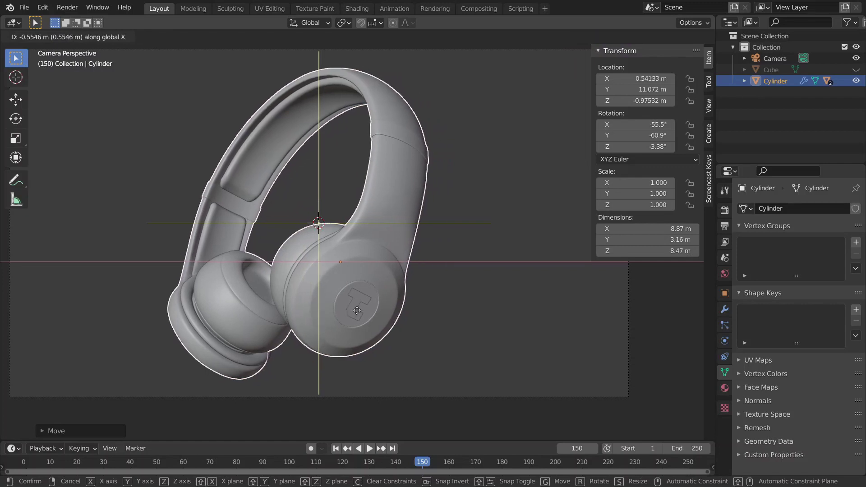
pyautogui.click(367, 309)
pyautogui.scroll(-5, 483, 298)
pyautogui.scroll(2, 483, 295)
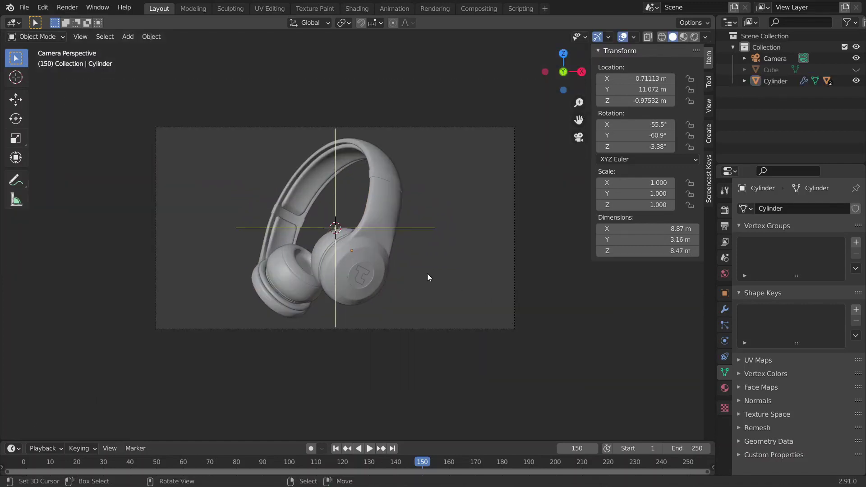
# Preview the headphones in Rendered shading and return to Solid shading.
pyautogui.press('z')
pyautogui.click(456, 248)
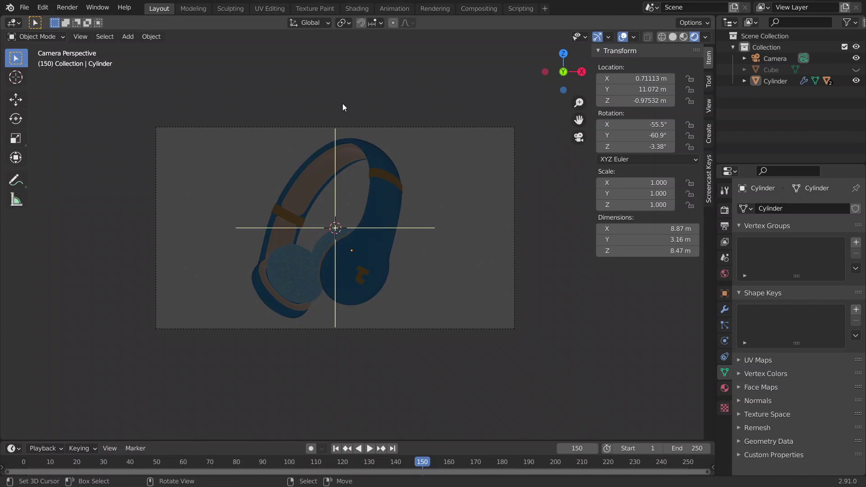
pyautogui.press('z')
# Enable Ambient Occlusion, Bloom and Screen Space Reflections in the Eevee render settings.
pyautogui.click(724, 190)
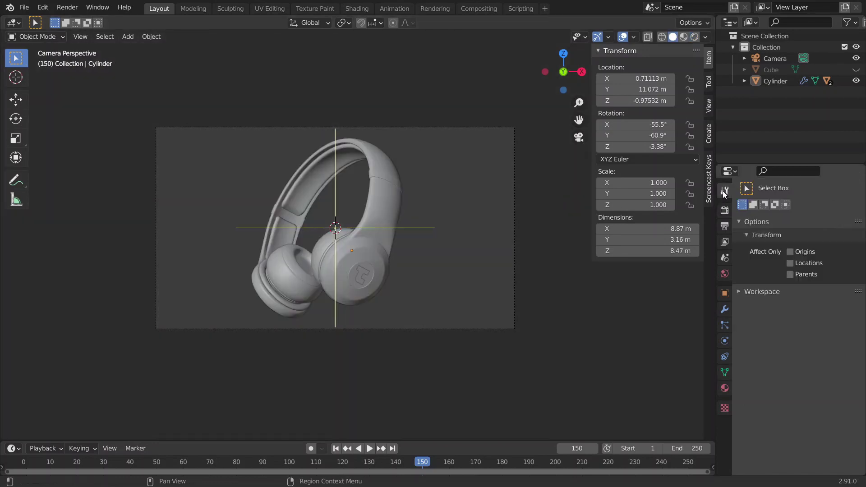
pyautogui.click(724, 210)
pyautogui.click(747, 285)
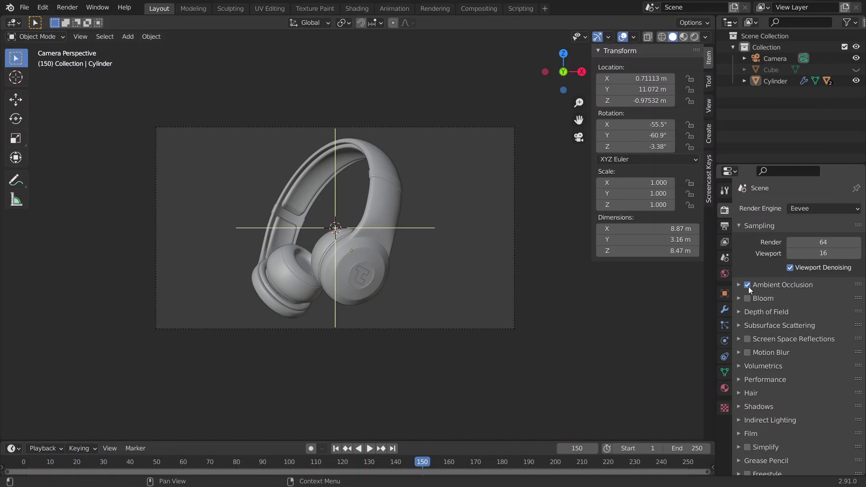
pyautogui.click(747, 339)
pyautogui.scroll(-1, 766, 383)
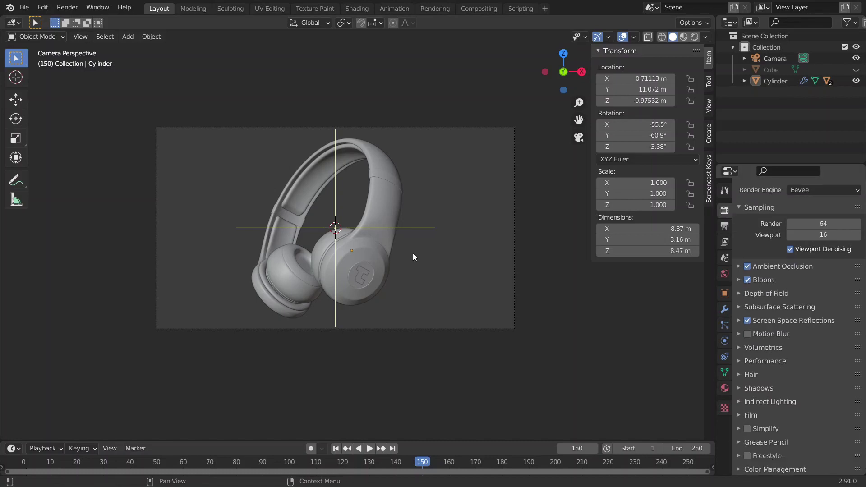
# Add a plane mesh at the world origin to serve as a backdrop.
pyautogui.moveTo(412, 253); pyautogui.dragTo(291, 258, button='middle')
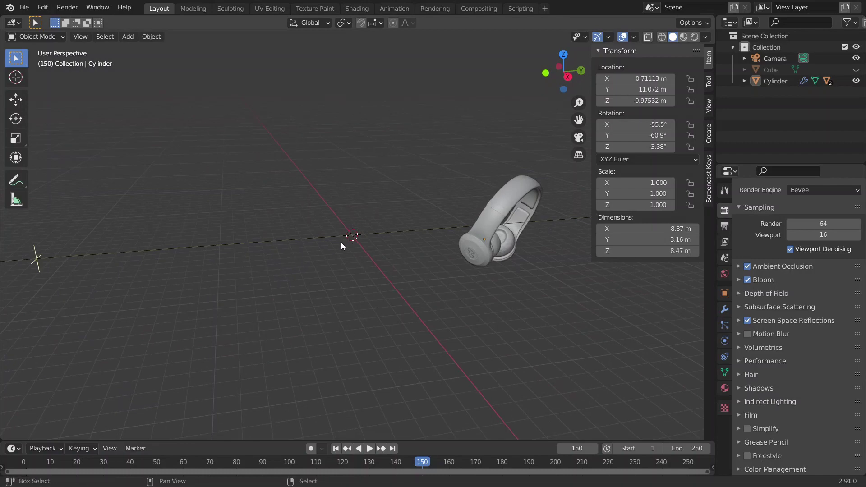
pyautogui.hotkey('shift', 'a')
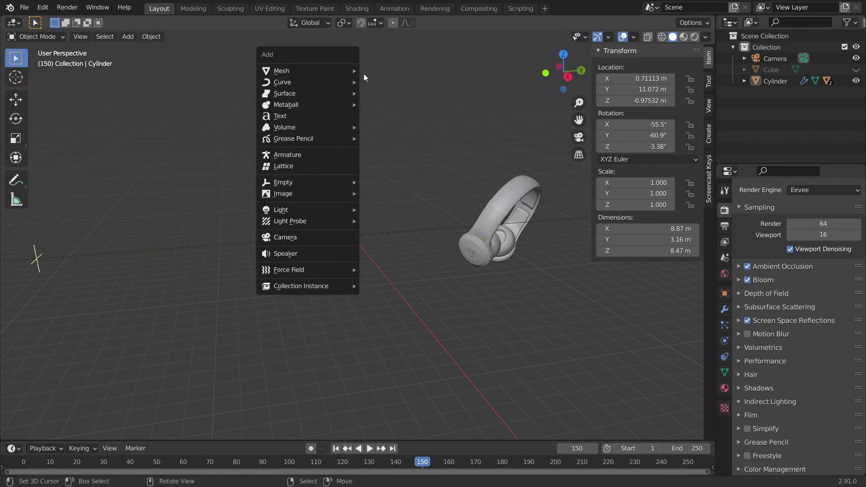
pyautogui.hotkey('shift', 'a')
pyautogui.moveTo(318, 29)
pyautogui.click(375, 29)
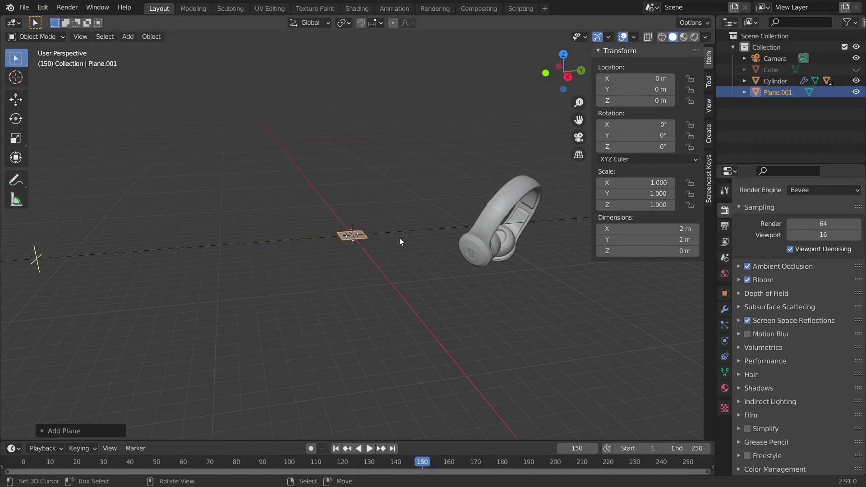
# Move the plane along Y to about 19.3 m, behind the headphones.
pyautogui.press('g')
pyautogui.press('y')
pyautogui.press('x')
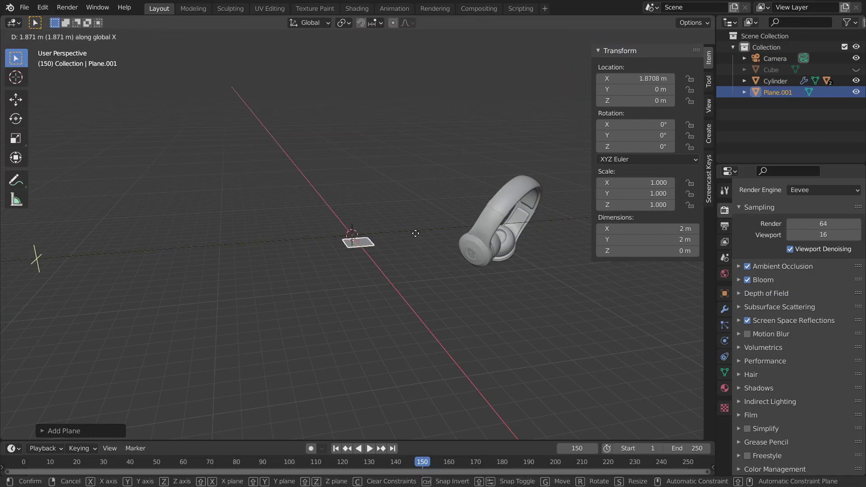
pyautogui.press('y')
pyautogui.click(520, 183)
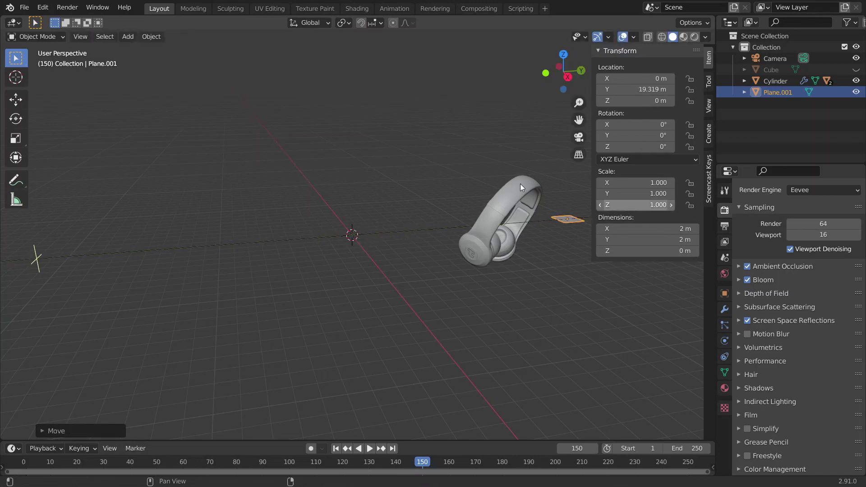
# Rotate the plane 90° about the X axis so it faces the camera.
pyautogui.press('`')
pyautogui.click(463, 141)
pyautogui.press('`')
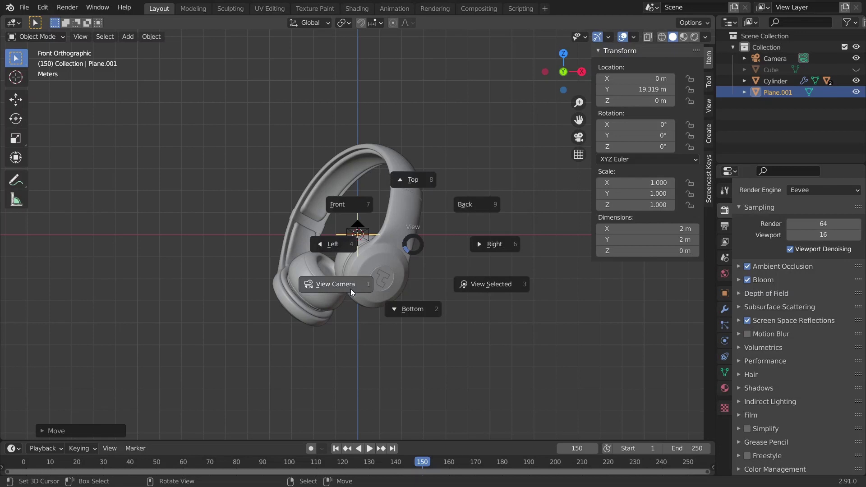
pyautogui.click(350, 289)
pyautogui.scroll(1, 396, 265)
pyautogui.write('rx90')
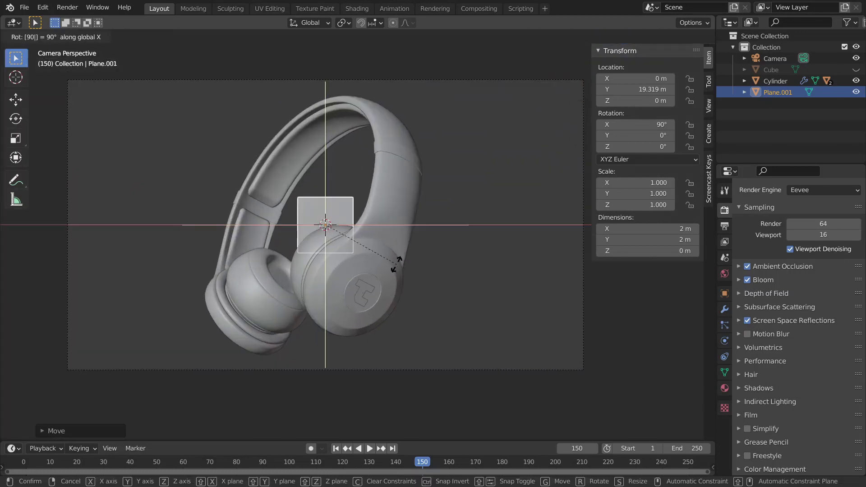
pyautogui.press('Return')
# Scale the plane up to about 7.04 and stretch it along X to about 13.16 so it fills the camera frame.
pyautogui.scroll(-4, 395, 264)
pyautogui.press('s')
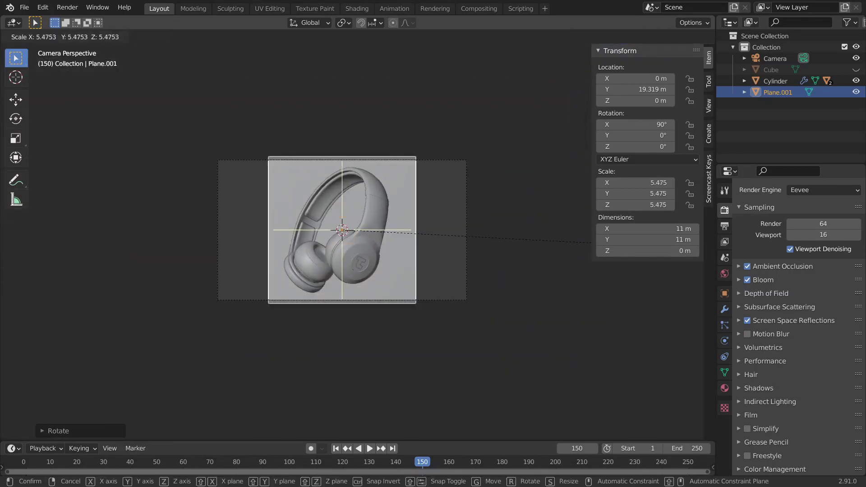
pyautogui.press('Return')
pyautogui.press('s')
pyautogui.press('z')
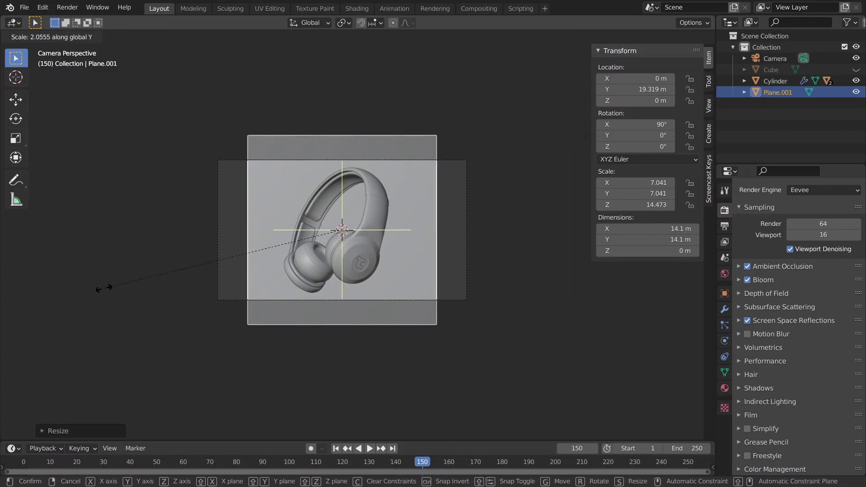
pyautogui.press('x')
pyautogui.press('Return')
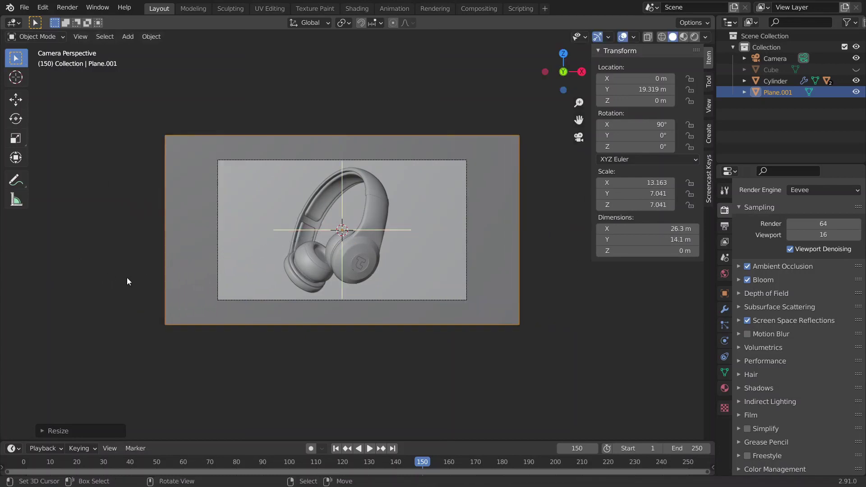
pyautogui.scroll(3, 223, 273)
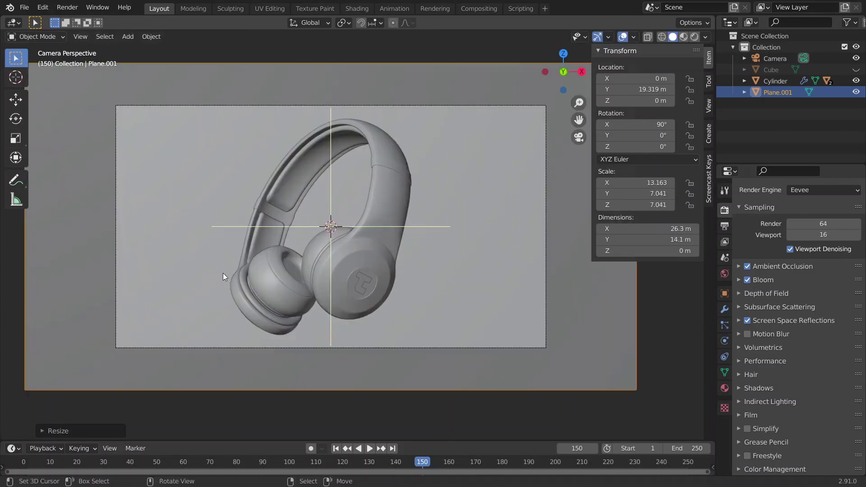
pyautogui.scroll(-3, 256, 258)
# Add an area light to the scene.
pyautogui.moveTo(394, 201); pyautogui.dragTo(318, 210, button='middle')
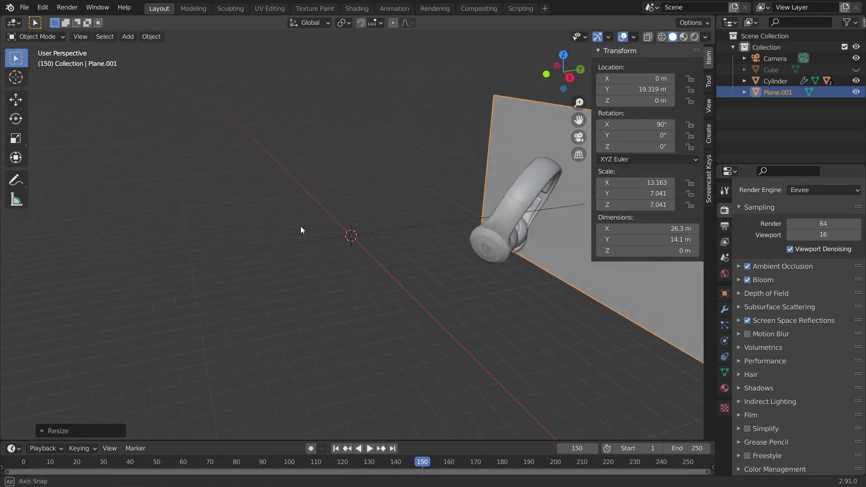
pyautogui.hotkey('shift', 'a')
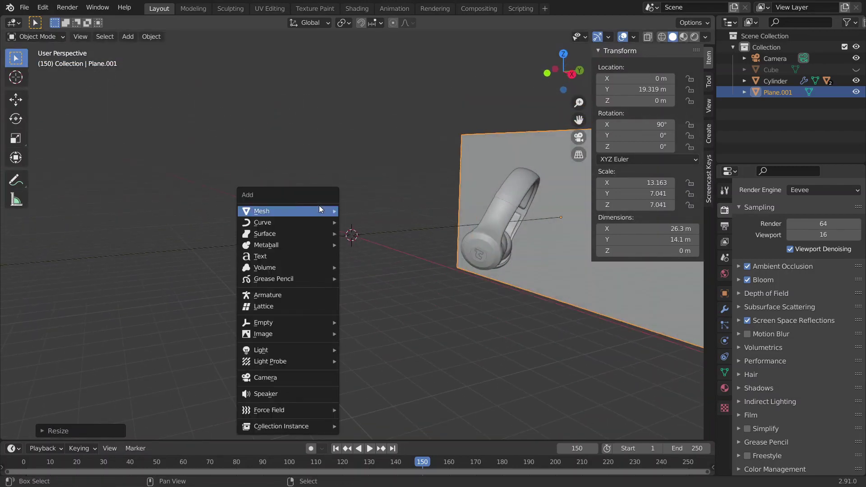
pyautogui.moveTo(301, 350)
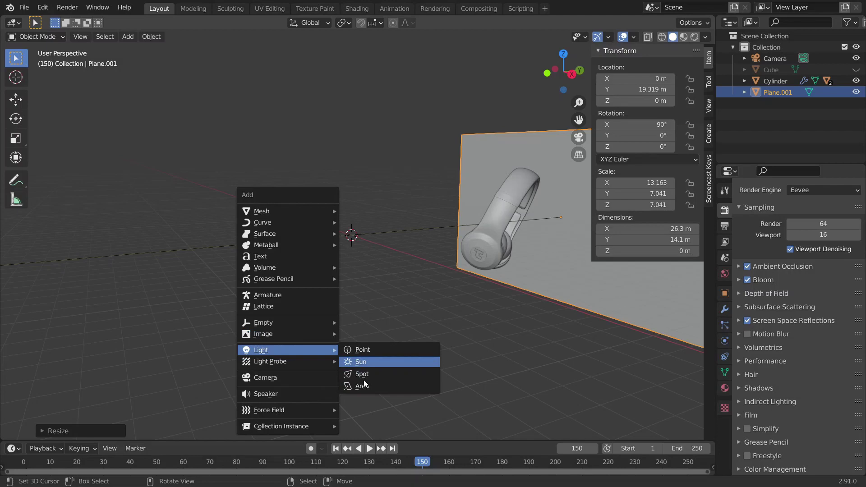
pyautogui.click(363, 380)
# Move the area light in the camera view to about X 3.51 m and Z 2.65 m.
pyautogui.press('`')
pyautogui.click(301, 230)
pyautogui.press('`')
pyautogui.click(273, 322)
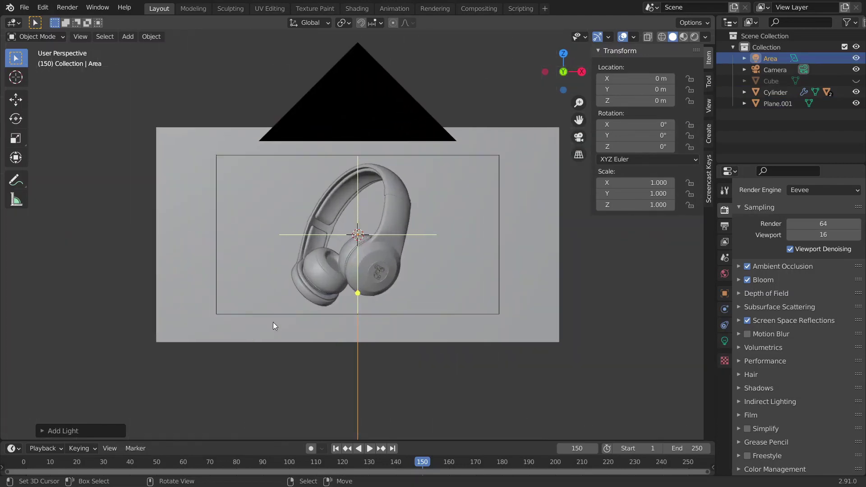
pyautogui.press('g')
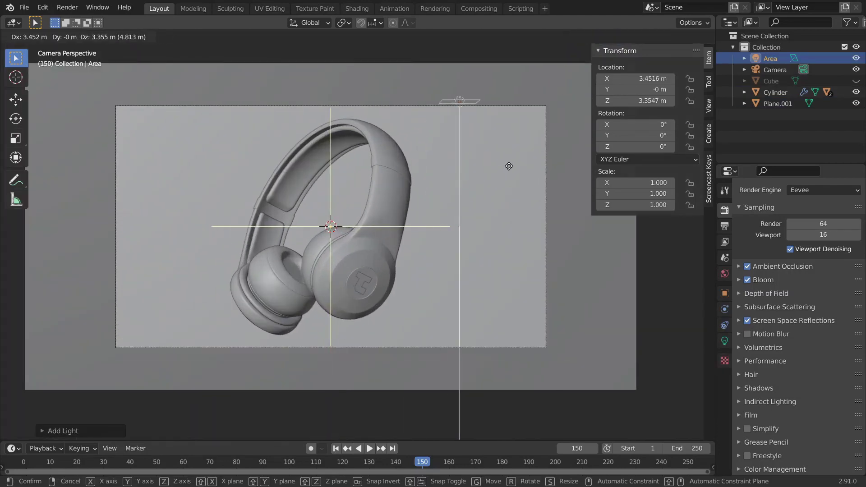
pyautogui.click(510, 199)
# Move the area light in the top view to about X 3.72 m and Y 1.12 m.
pyautogui.press('`')
pyautogui.click(489, 104)
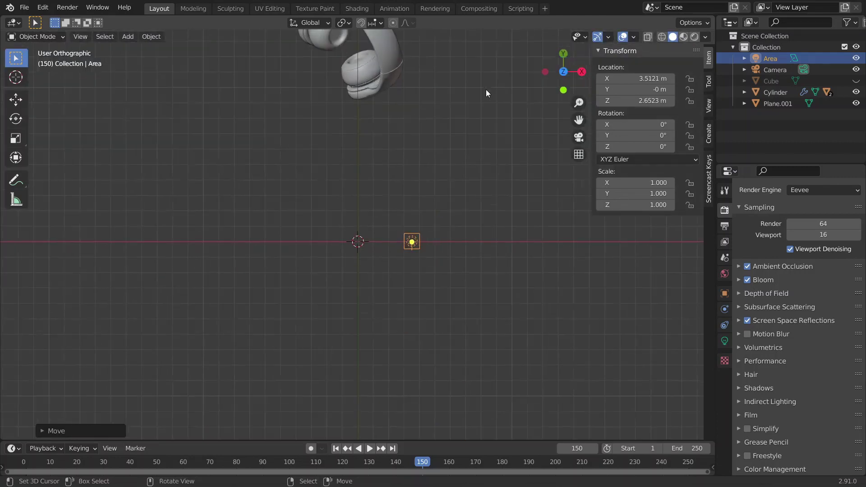
pyautogui.press('g')
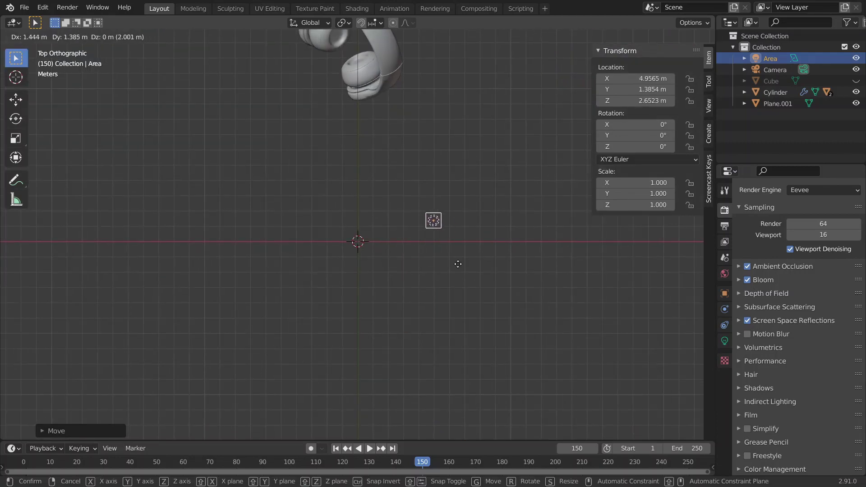
pyautogui.click(445, 268)
# Rotate the area light freely toward the headphones, to about 40.5° X, 11.4° Y and 4.23° Z.
pyautogui.press('r')
pyautogui.press('r')
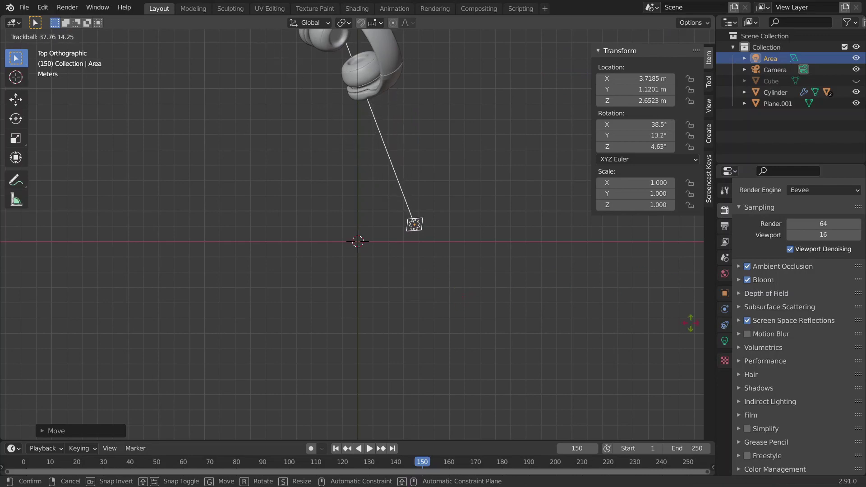
pyautogui.click(645, 375)
# Tilt the area light in the right side view to about 61.8° X, 9.13° Y and 8.07° Z, aiming it at the headphones.
pyautogui.moveTo(500, 300); pyautogui.dragTo(426, 202, button='middle')
pyautogui.press('`')
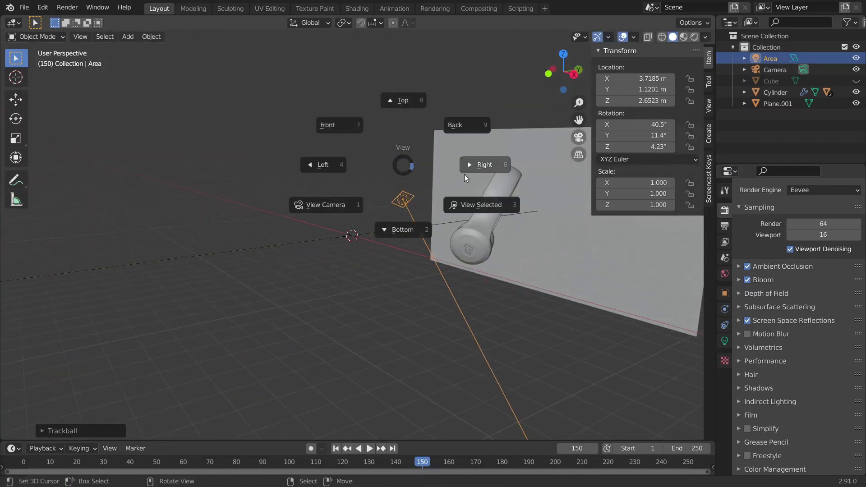
pyautogui.click(469, 171)
pyautogui.keyDown('shift'); pyautogui.moveTo(498, 293); pyautogui.dragTo(237, 256, button='middle'); pyautogui.keyUp('shift')
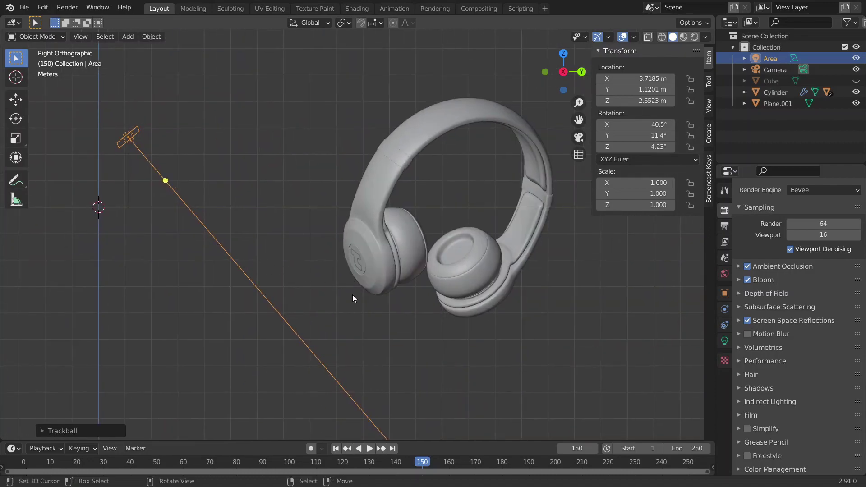
pyautogui.press('r')
pyautogui.click(413, 205)
# Turn the area light in the top view to about 14.6° around Z.
pyautogui.press('`')
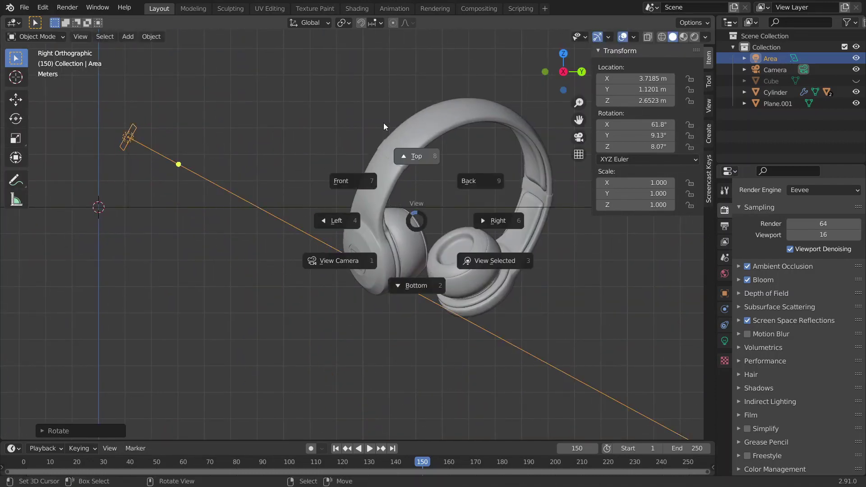
pyautogui.click(412, 155)
pyautogui.press('r')
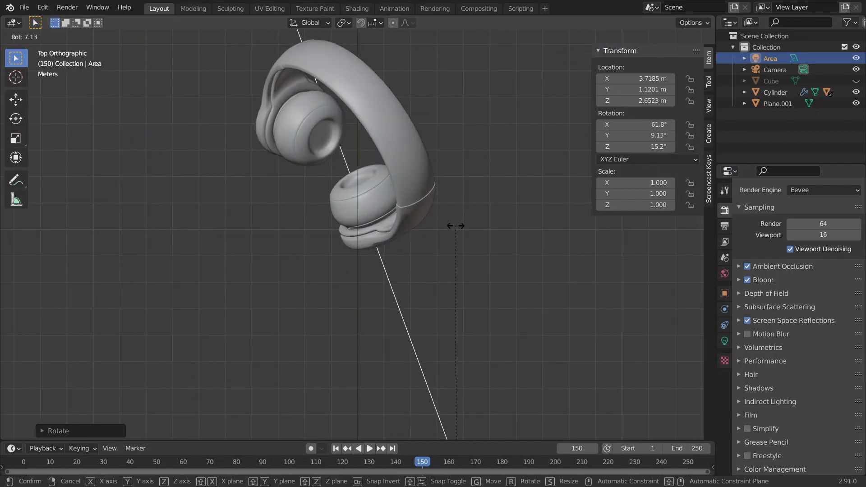
pyautogui.click(459, 227)
# Fine-tune the area light's aim in the camera view to about 62.5° X, 8.98° Y and 12.1° Z.
pyautogui.press('`')
pyautogui.click(386, 264)
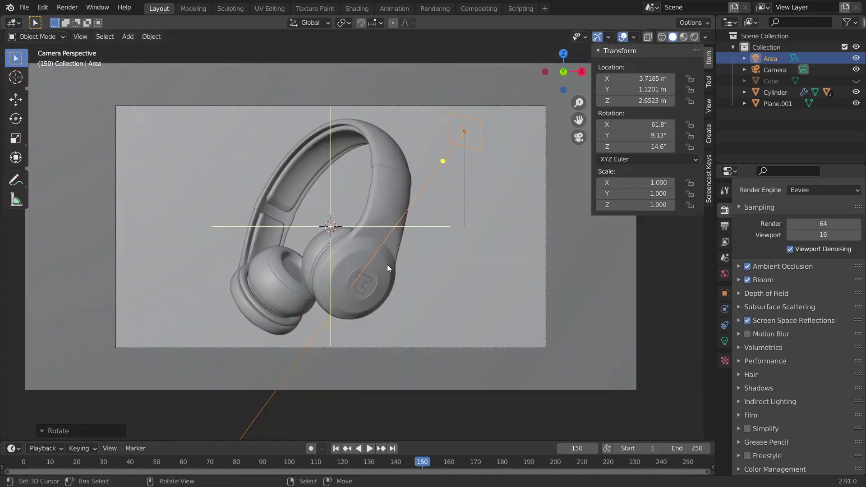
pyautogui.scroll(2, 387, 264)
pyautogui.press('r')
pyautogui.press('r')
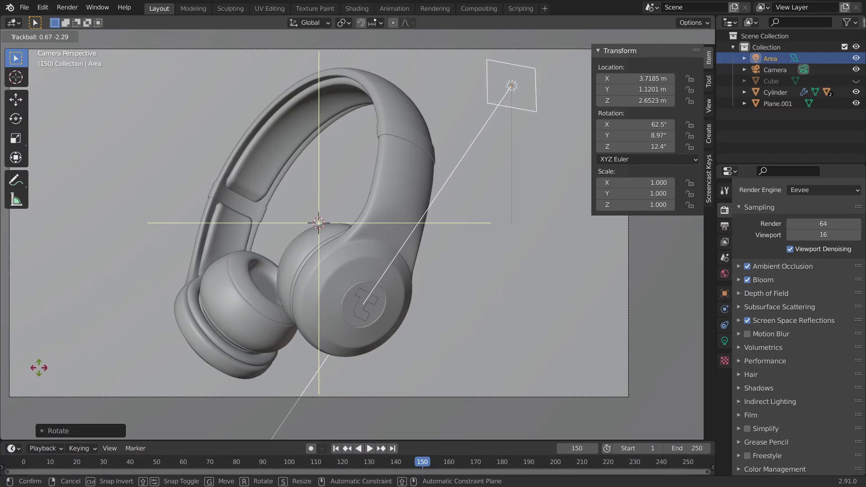
pyautogui.click(58, 375)
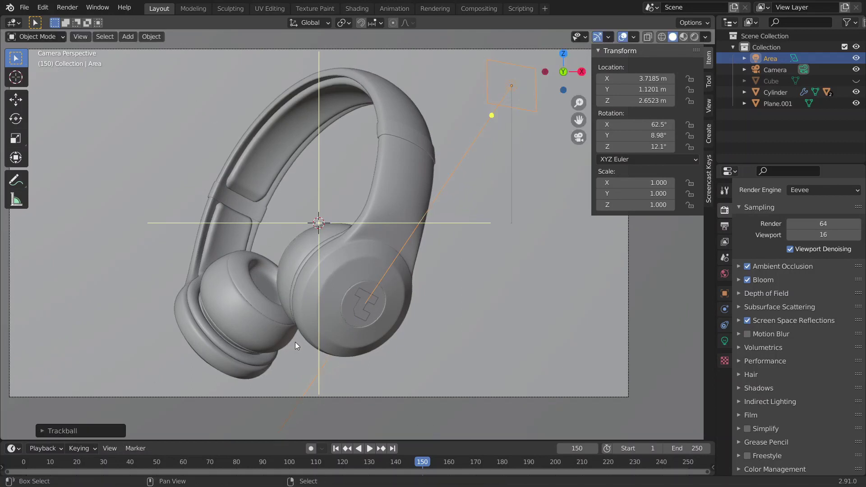
# Enlarge the square area light to a size of about 5.57 m.
pyautogui.scroll(-4, 394, 225)
pyautogui.scroll(3, 480, 159)
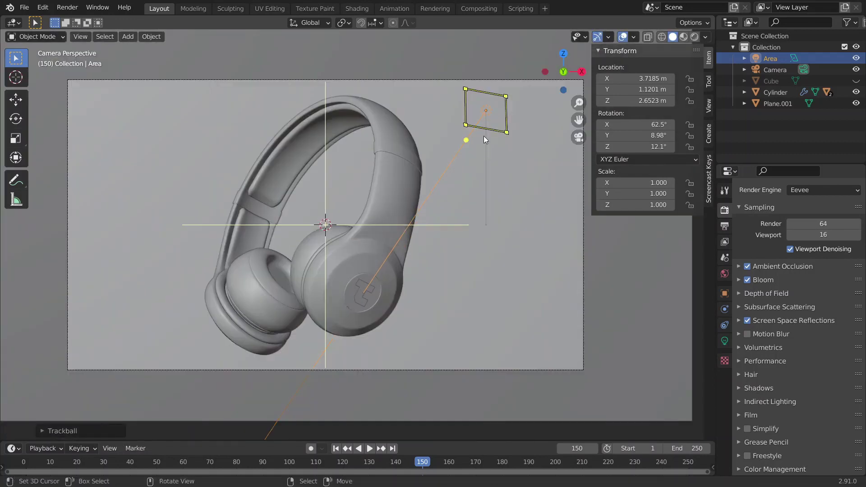
pyautogui.moveTo(465, 125); pyautogui.dragTo(198, 206)
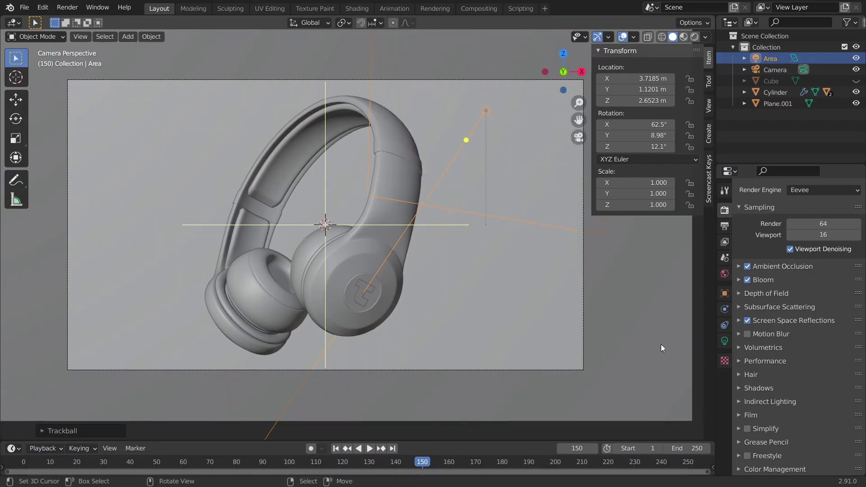
# Show the camera view in rendered shading and set the area light's power to 800 W.
pyautogui.click(724, 341)
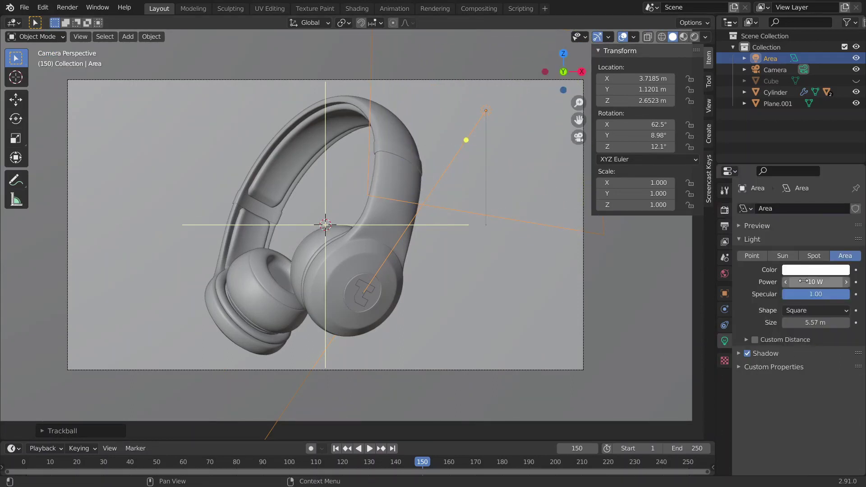
pyautogui.press('z')
pyautogui.click(391, 262)
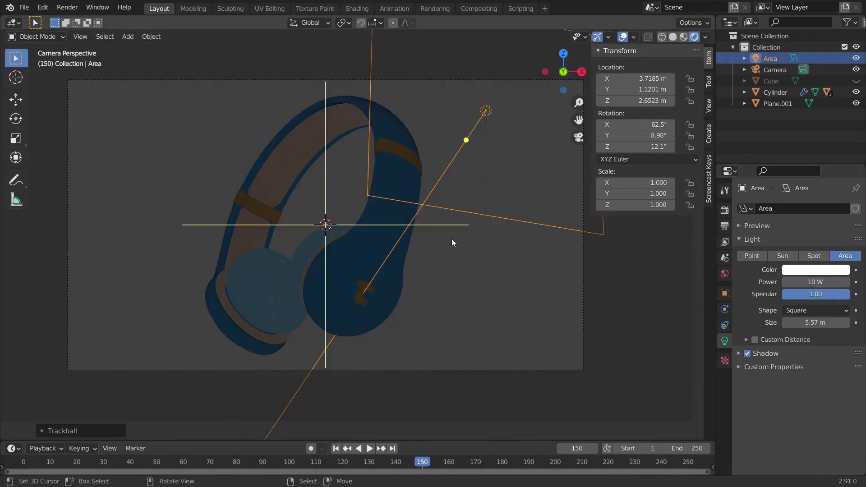
pyautogui.scroll(-4, 421, 304)
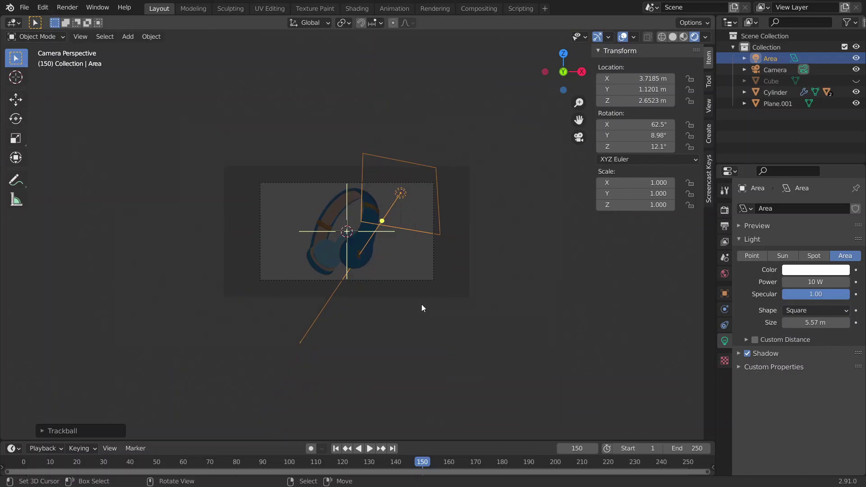
pyautogui.scroll(2, 453, 289)
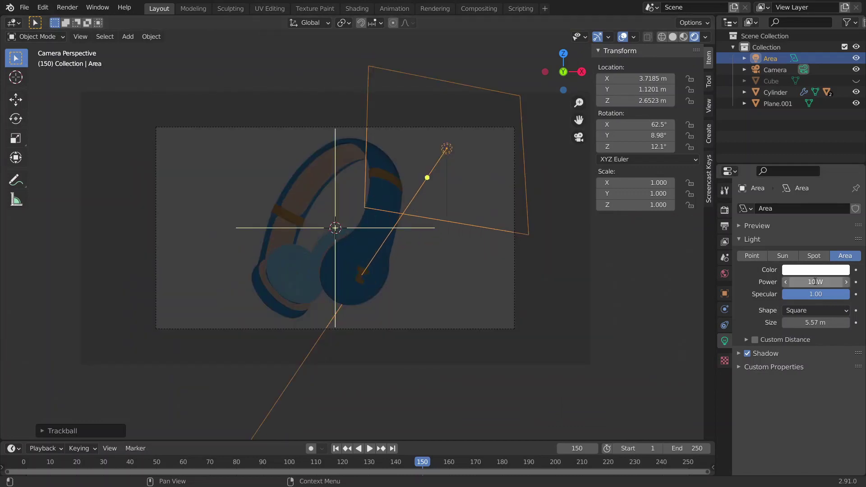
pyautogui.click(815, 281)
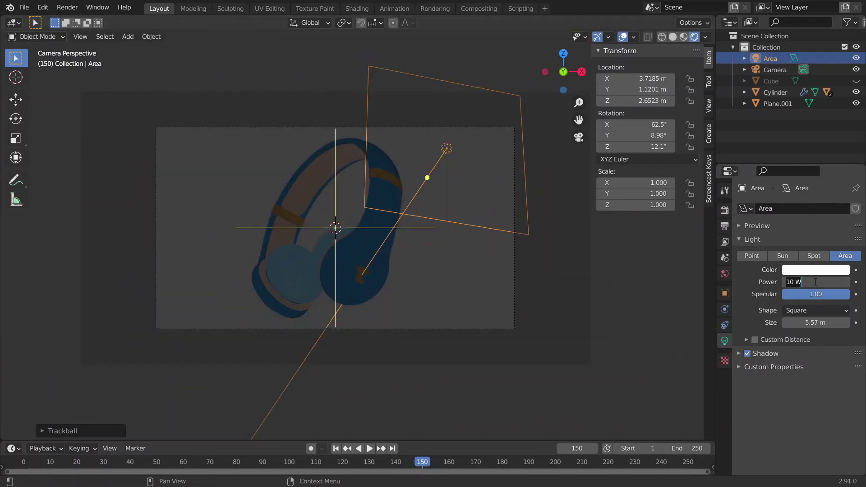
pyautogui.write('800')
pyautogui.press('Return')
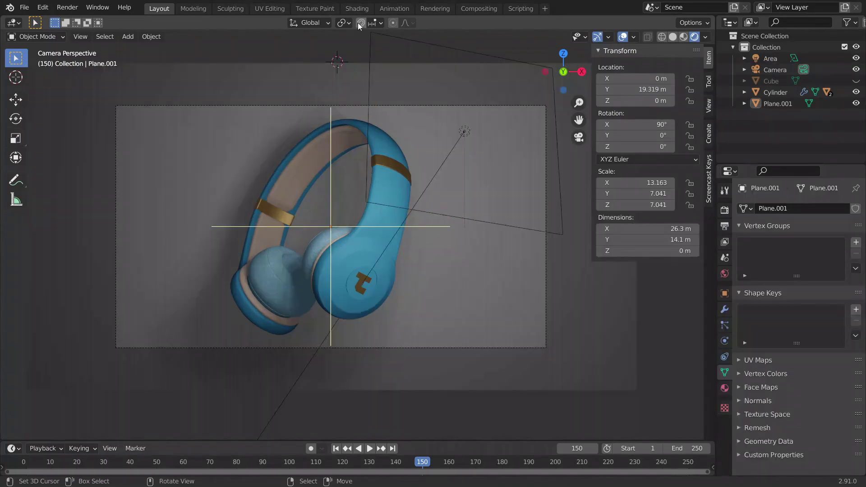
# Display the World shader nodes in the Shading workspace's node editor.
pyautogui.click(360, 8)
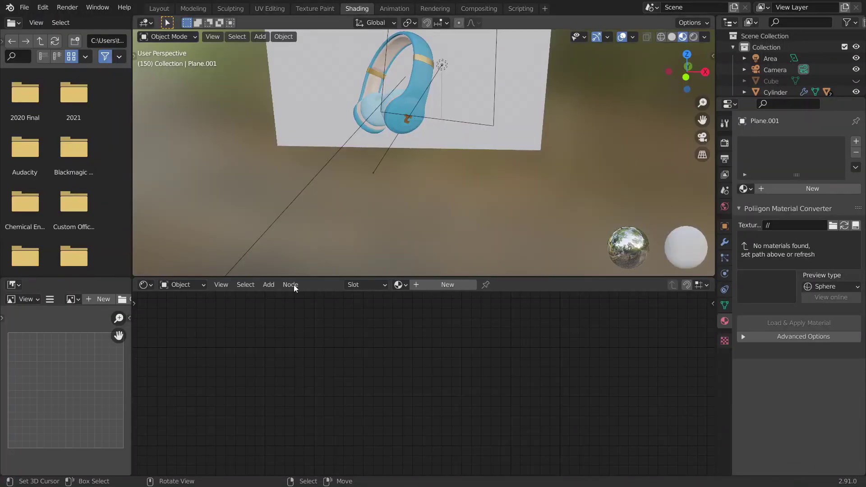
pyautogui.click(180, 285)
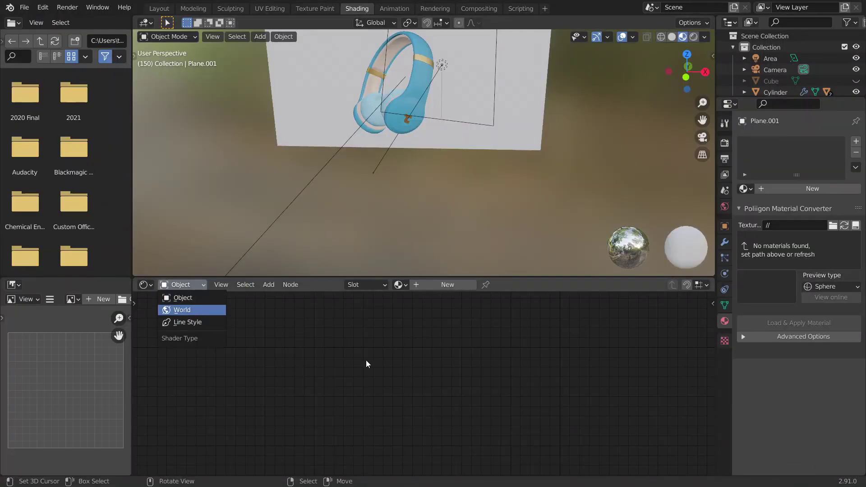
pyautogui.click(192, 309)
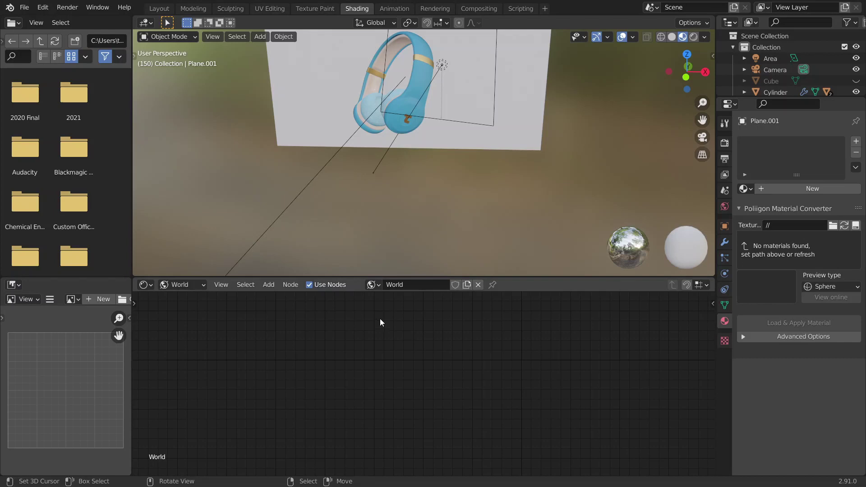
pyautogui.scroll(-6, 340, 338)
pyautogui.moveTo(348, 340); pyautogui.dragTo(352, 400, button='middle')
pyautogui.scroll(5, 342, 383)
# Add an Environment Texture node in front of the world's Background node.
pyautogui.hotkey('shift', 'a')
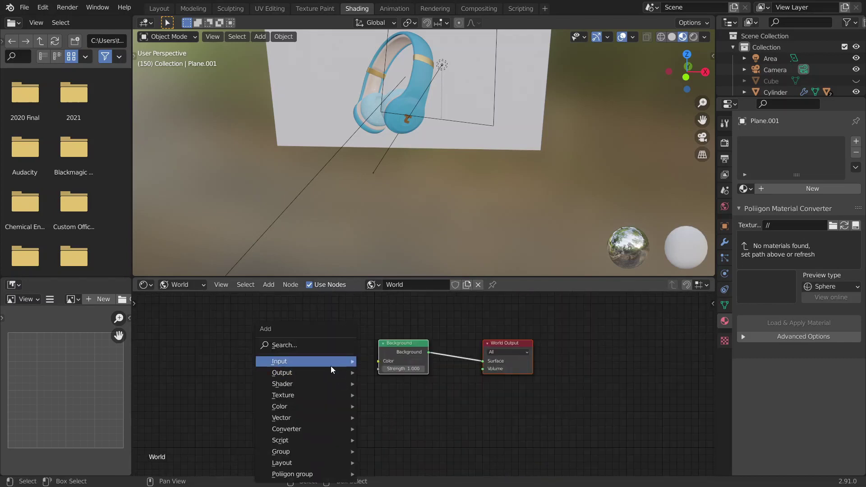
pyautogui.click(330, 340)
pyautogui.write('env')
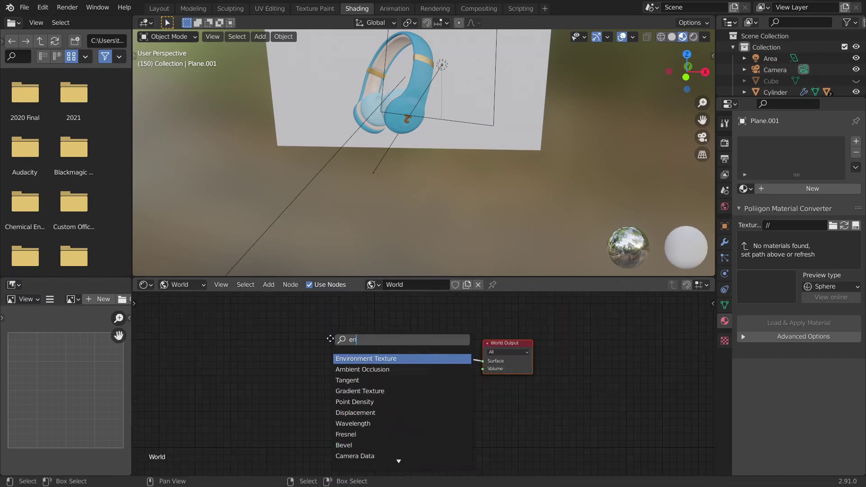
pyautogui.press('Return')
pyautogui.click(246, 344)
# Feed studio_small_03_2k.hdr, with Mapping and Texture Coordinate nodes, into the world Background and set its strength to 0.7.
pyautogui.scroll(3, 314, 352)
pyautogui.scroll(-3, 314, 352)
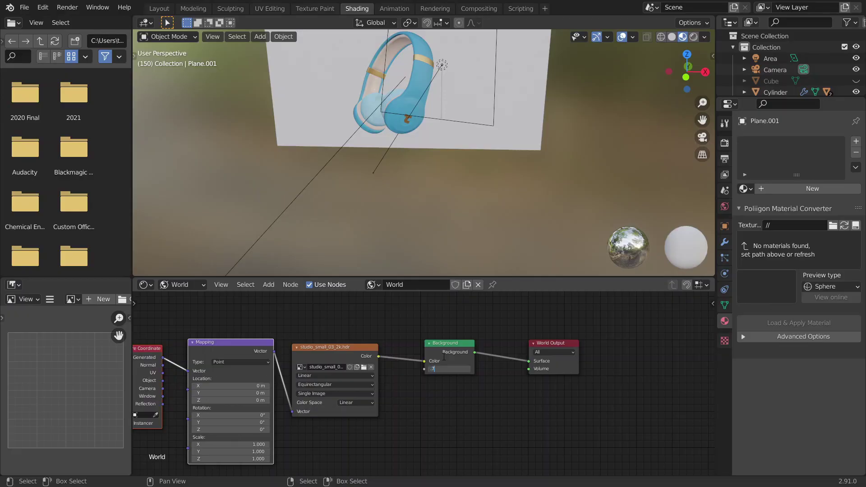
pyautogui.press('Return')
# Return to the Layout workspace and lower the world background strength to 0.3.
pyautogui.click(160, 8)
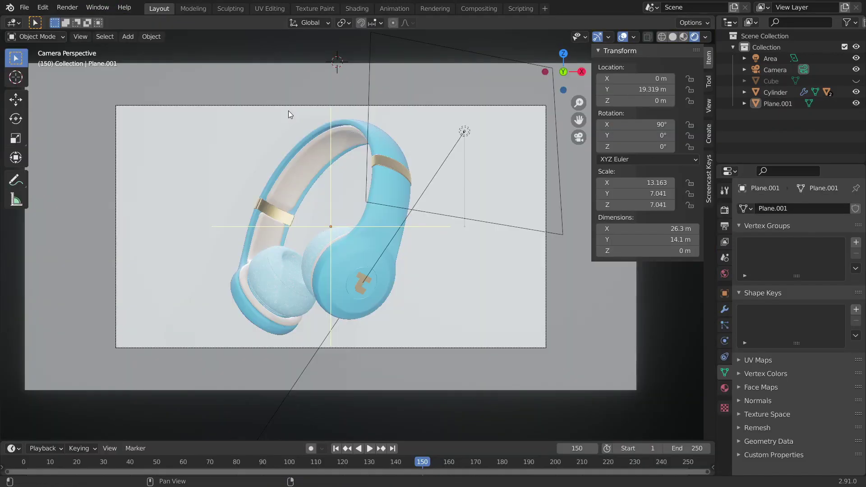
pyautogui.scroll(2, 315, 224)
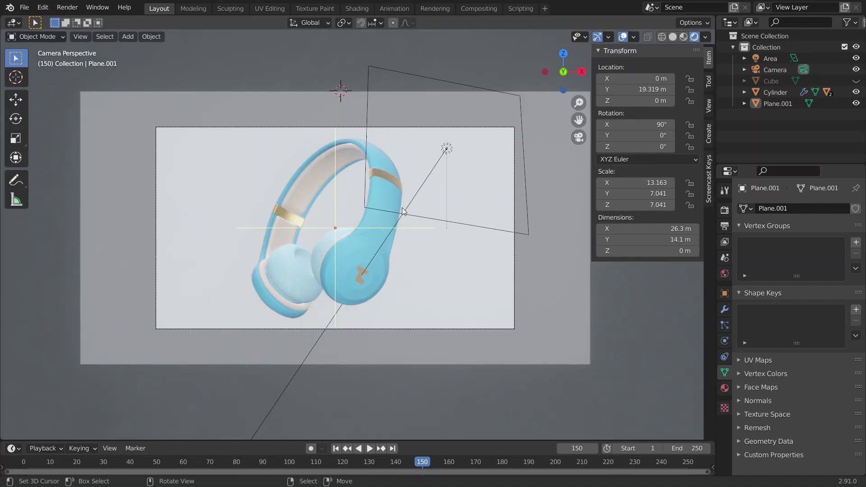
pyautogui.click(725, 273)
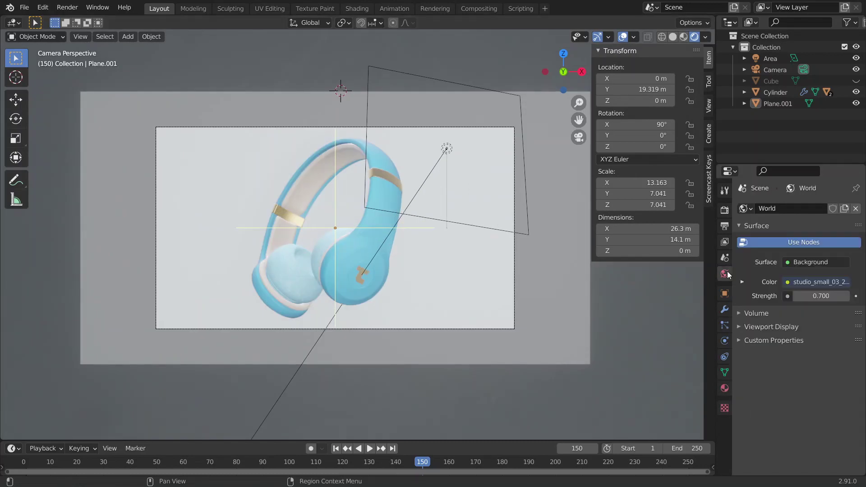
pyautogui.click(800, 296)
pyautogui.click(799, 296)
pyautogui.click(799, 296)
pyautogui.click(800, 296)
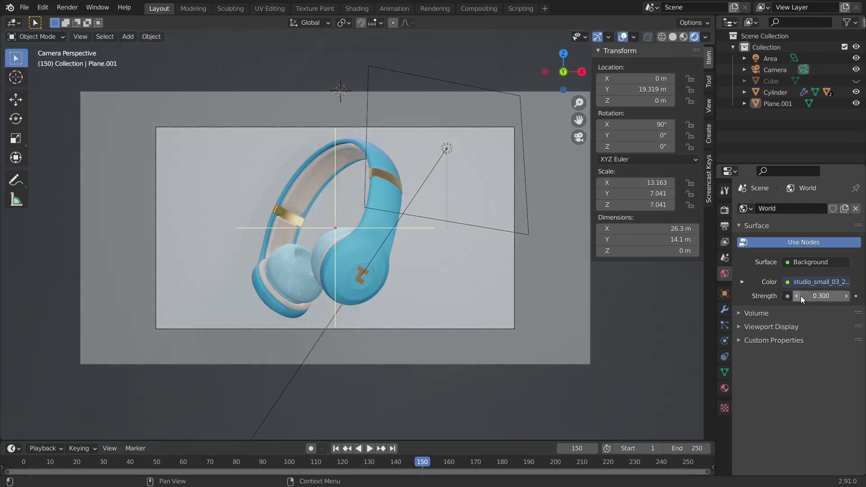
# Knife-cut the backdrop plane diagonally from its upper edge to its lower edge, behind the headphones.
pyautogui.click(547, 215)
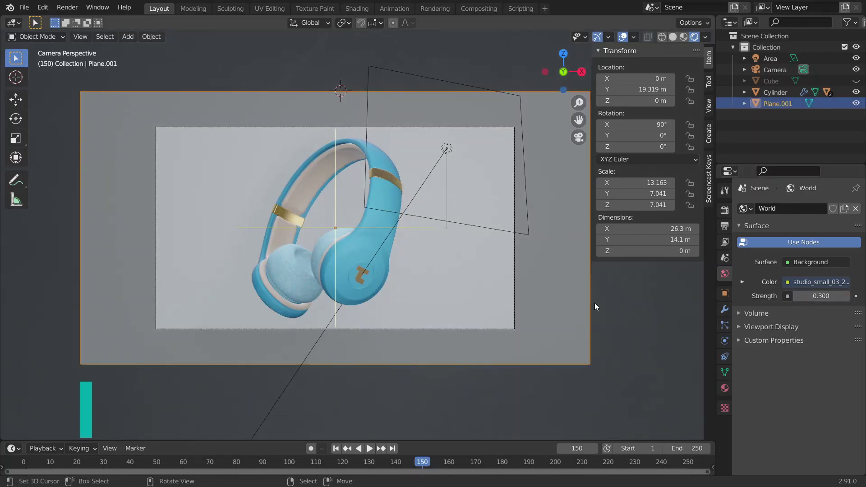
pyautogui.press('Tab')
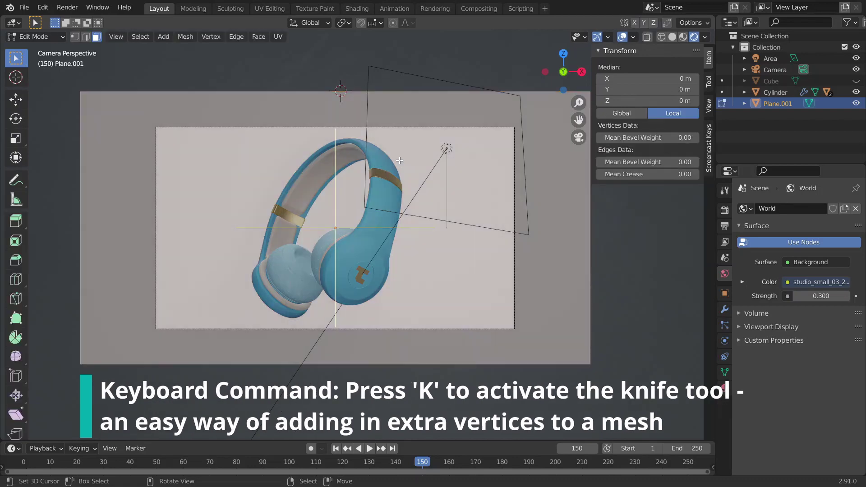
pyautogui.press('k')
pyautogui.click(400, 92)
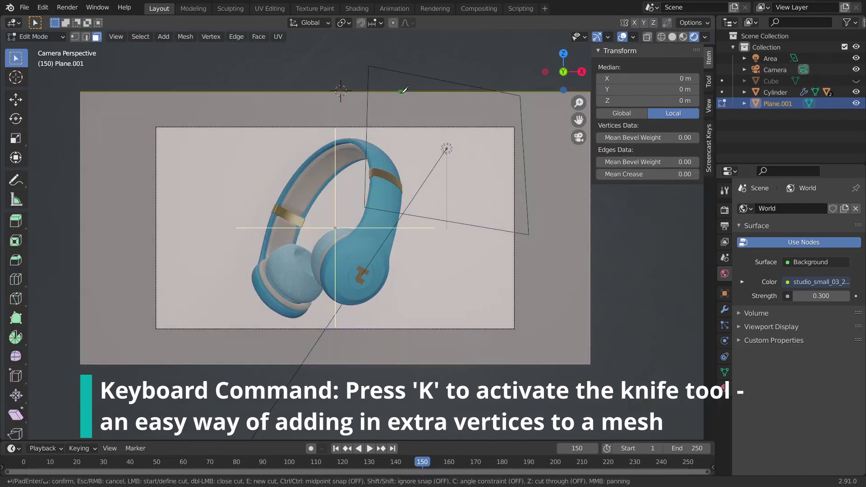
pyautogui.click(270, 363)
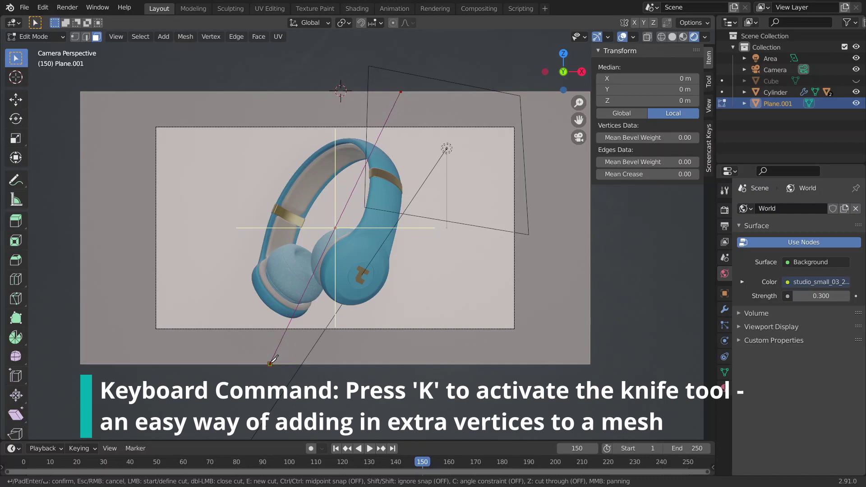
pyautogui.press('Return')
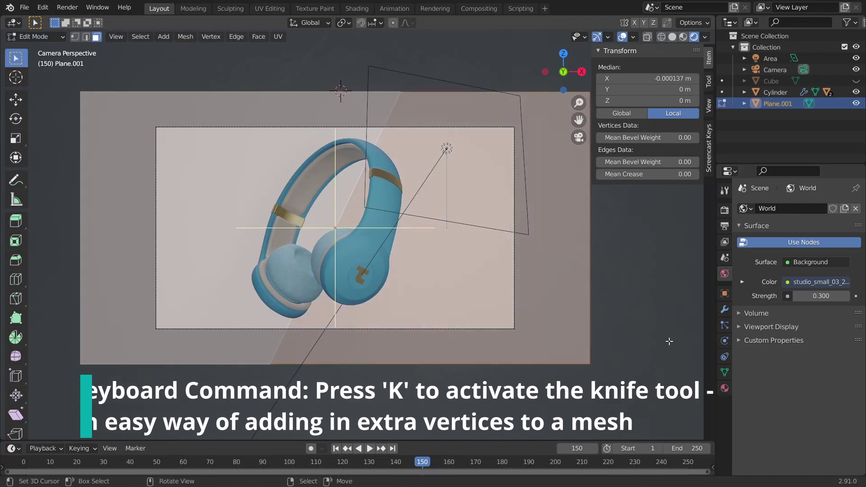
# Switch to the Shading workspace and view the backdrop through the camera in solid shading.
pyautogui.click(724, 388)
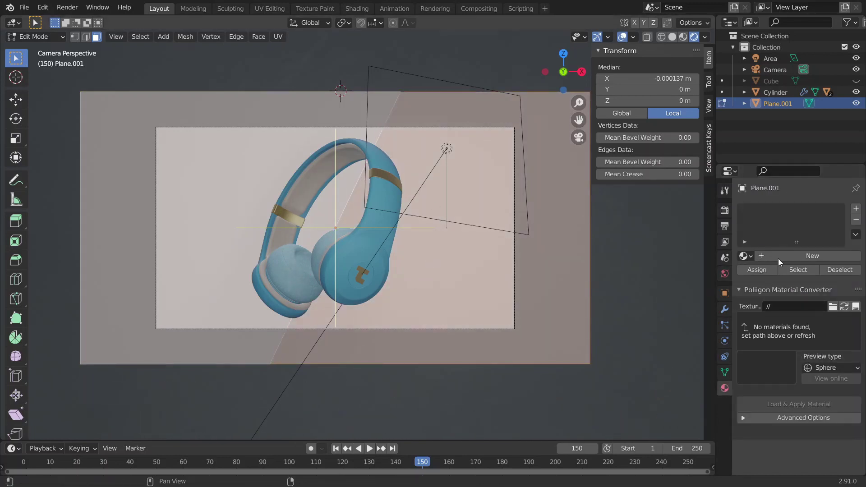
pyautogui.click(356, 8)
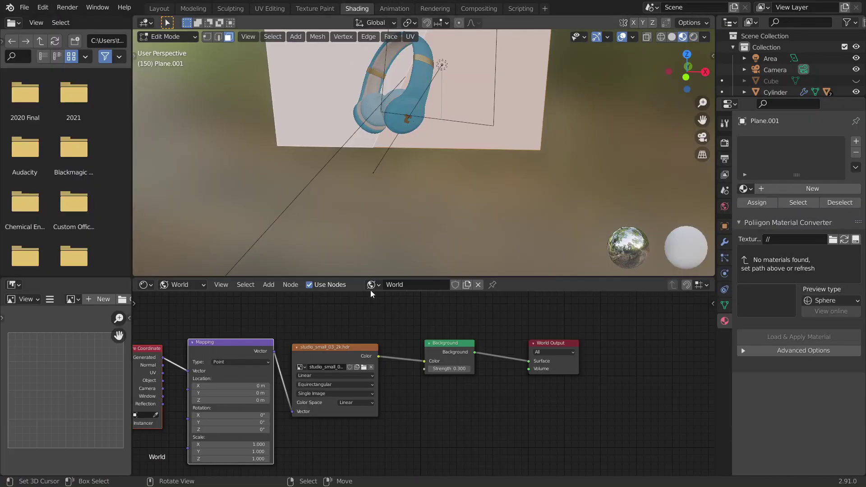
pyautogui.press('`')
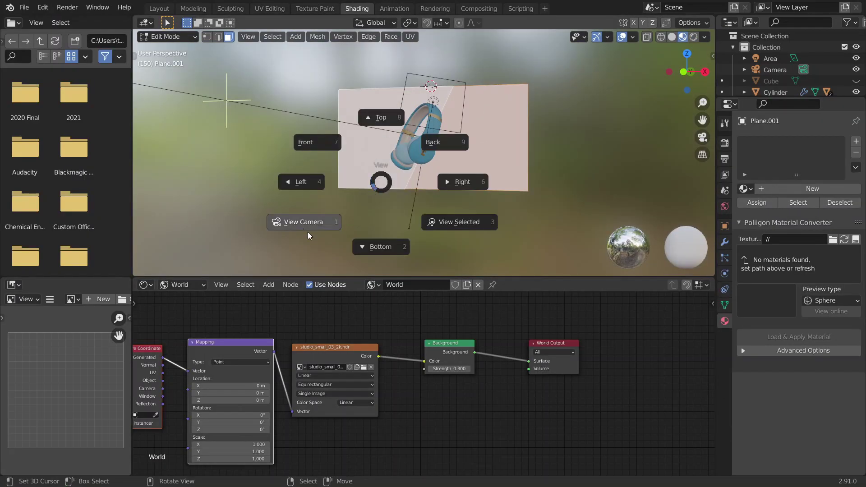
pyautogui.click(306, 230)
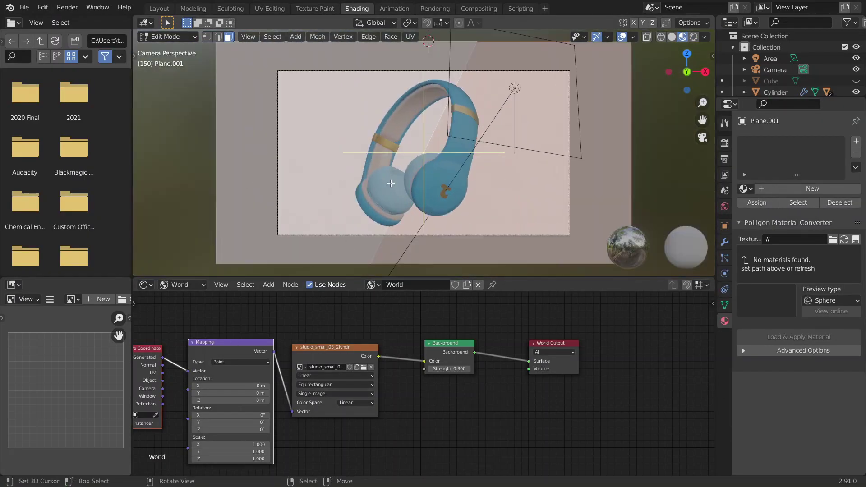
pyautogui.press('z')
pyautogui.click(472, 182)
# Show object shader nodes and create a backdrop material with a bright blue base color, hue 0.544 and saturation 0.830.
pyautogui.click(180, 285)
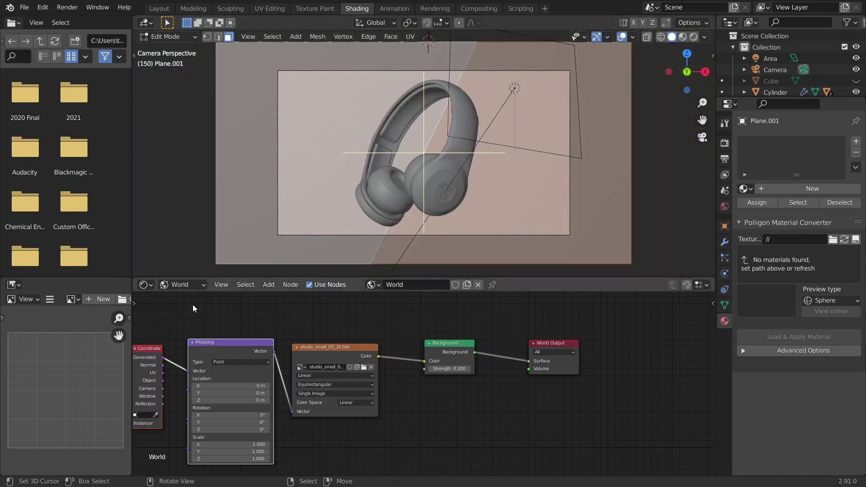
pyautogui.click(180, 285)
pyautogui.click(180, 297)
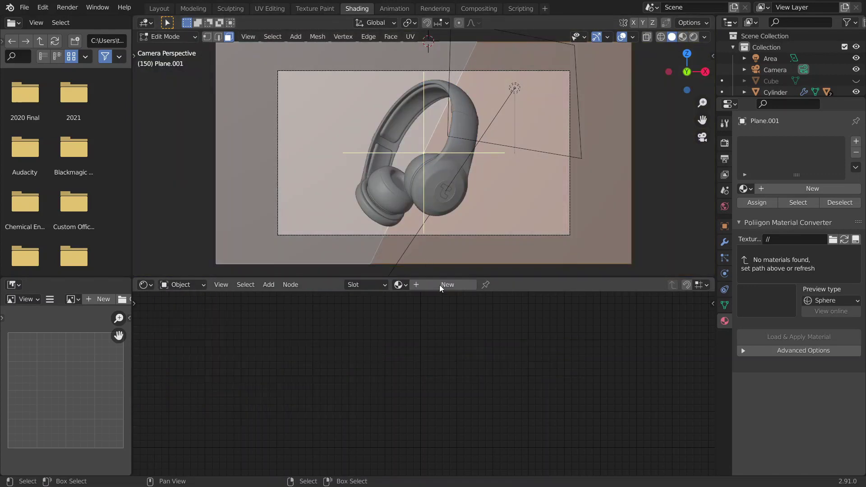
pyautogui.click(441, 287)
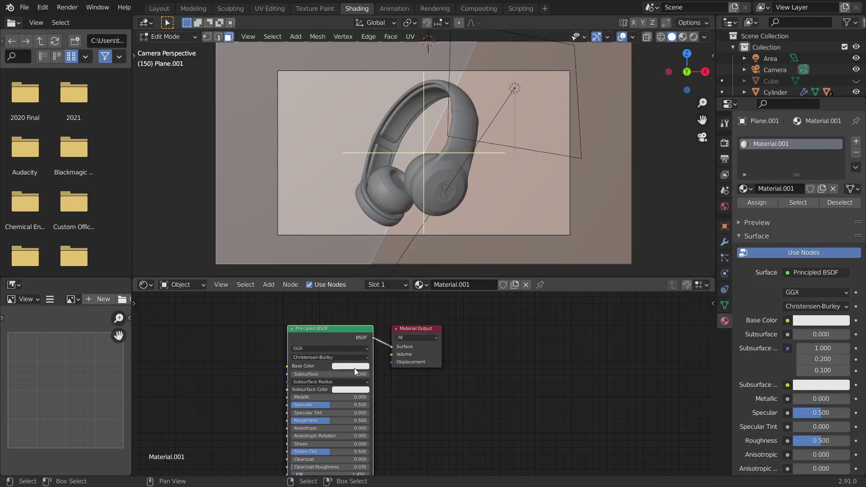
pyautogui.click(353, 367)
pyautogui.moveTo(364, 282); pyautogui.dragTo(368, 268)
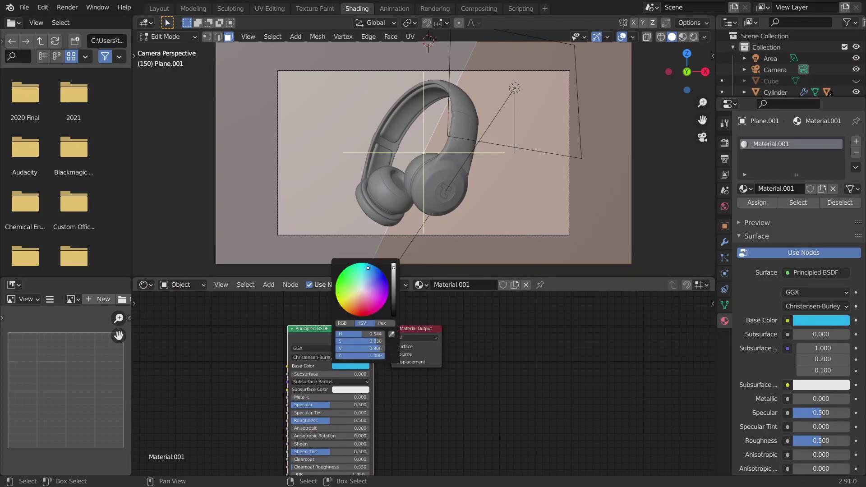
# Rename the backdrop plane's blue material as Blue BG.
pyautogui.scroll(2, 384, 426)
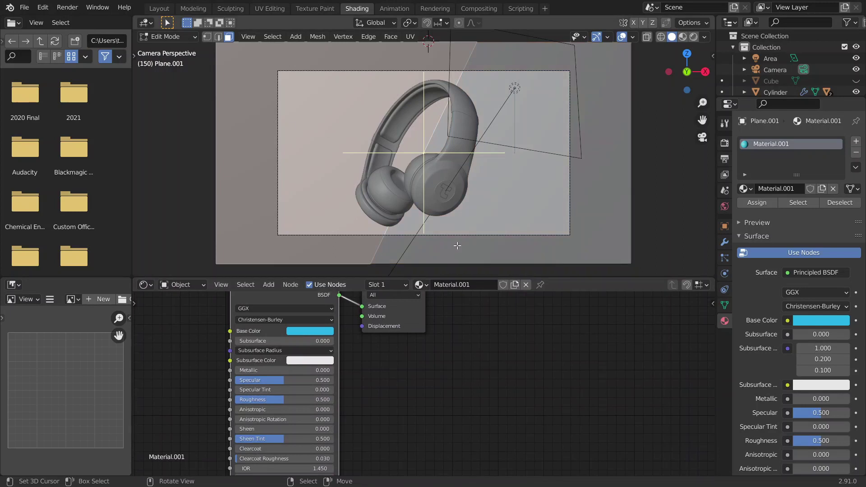
pyautogui.click(447, 286)
pyautogui.write('Blu')
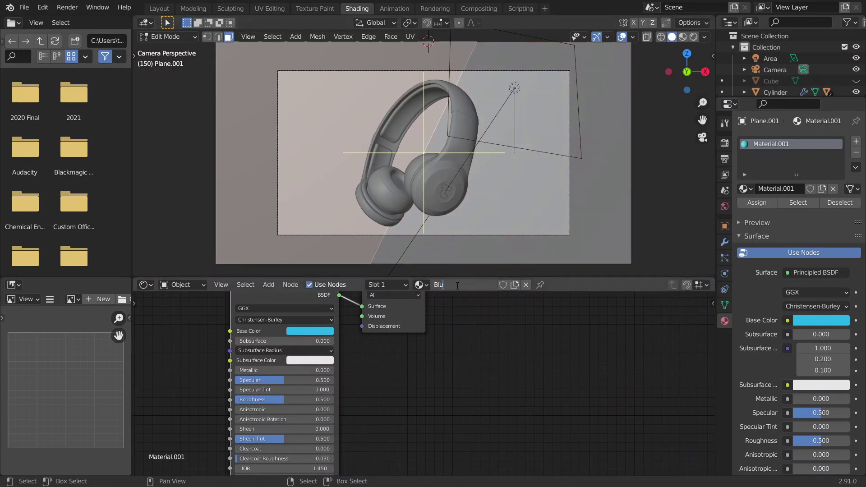
pyautogui.write('e BG')
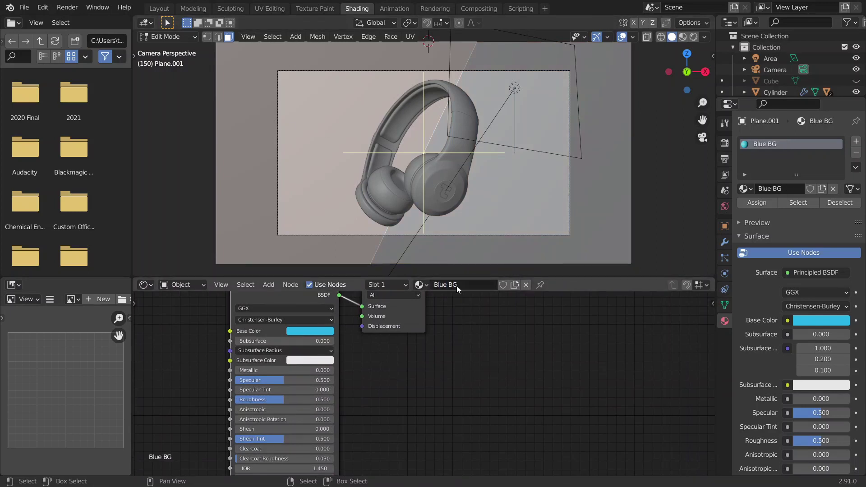
pyautogui.press('Return')
# Add a second backdrop material named Silver BG, set its Metallic to 1.000 and assign it to the selected face.
pyautogui.click(856, 142)
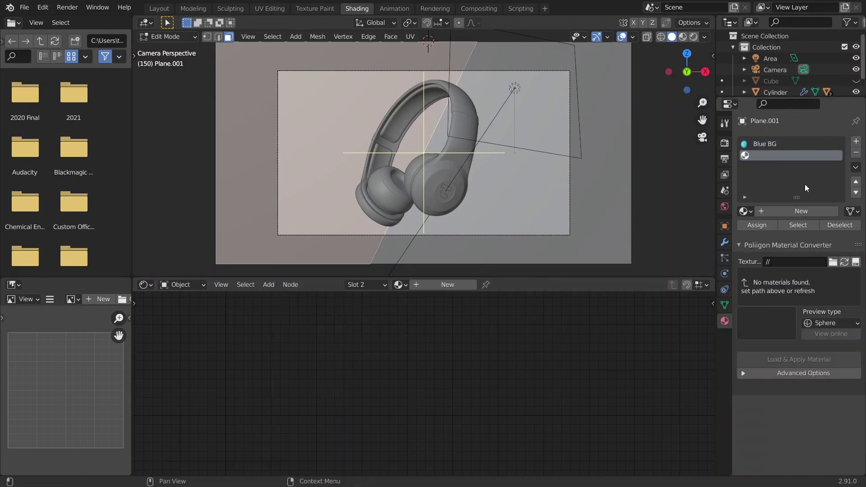
pyautogui.click(781, 209)
pyautogui.write('S')
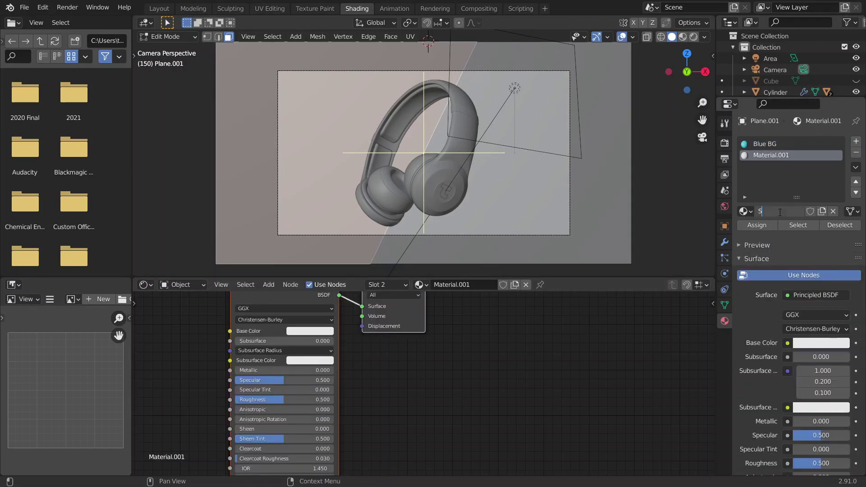
pyautogui.write('ilver B')
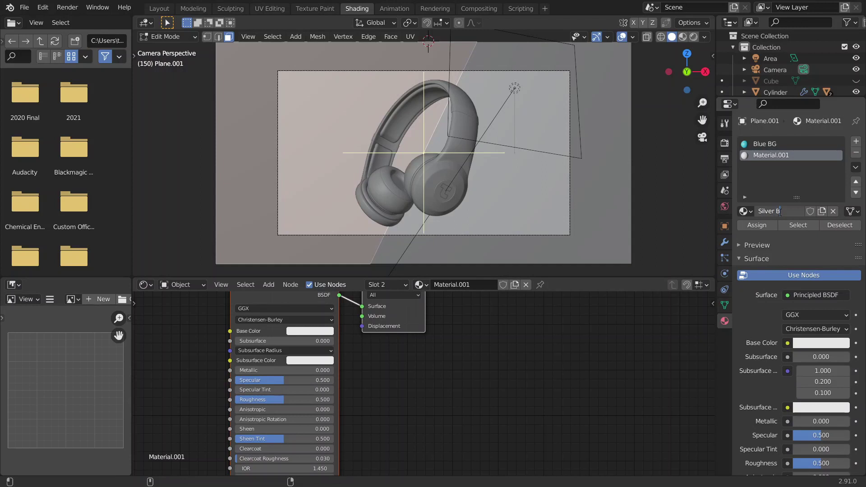
pyautogui.write('G')
pyautogui.press('Return')
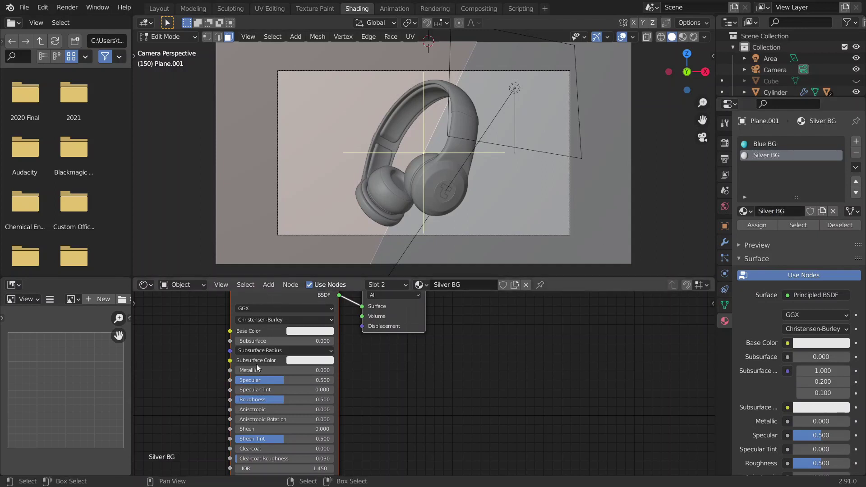
pyautogui.moveTo(266, 367); pyautogui.dragTo(334, 369)
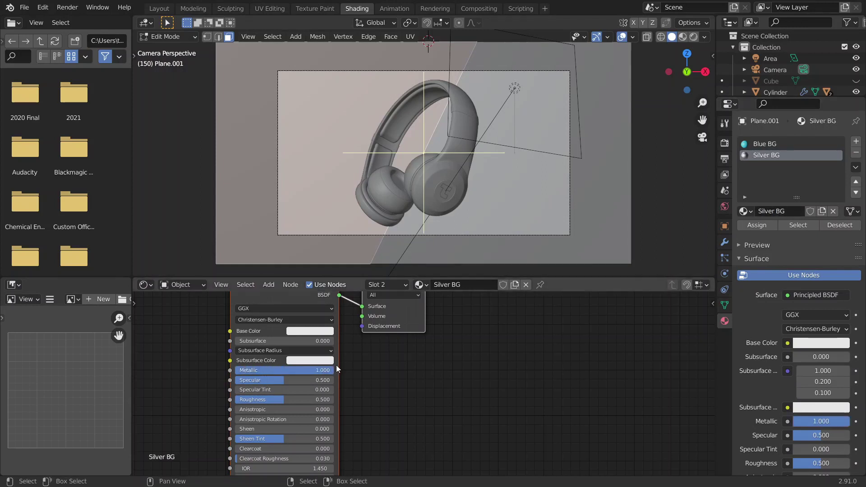
pyautogui.click(756, 224)
# Set the Blue BG material's roughness to 1.000 and preview the two-tone backdrop in rendered shading and Object Mode.
pyautogui.click(775, 143)
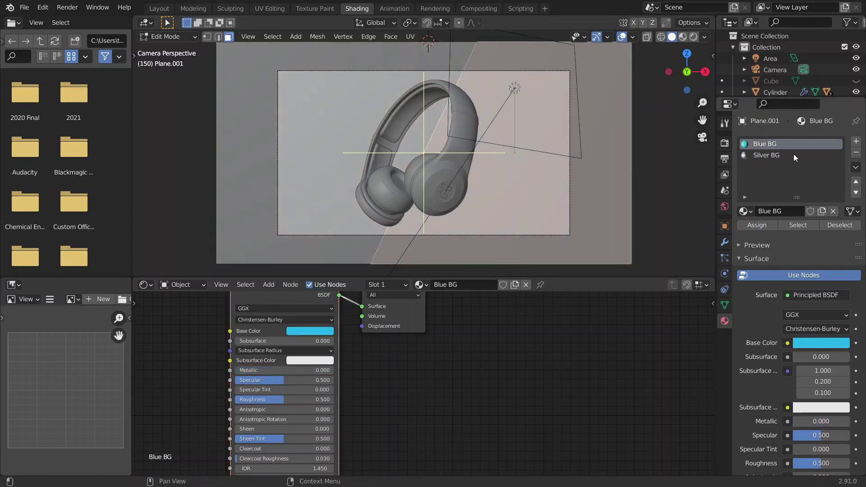
pyautogui.moveTo(281, 401); pyautogui.dragTo(334, 399)
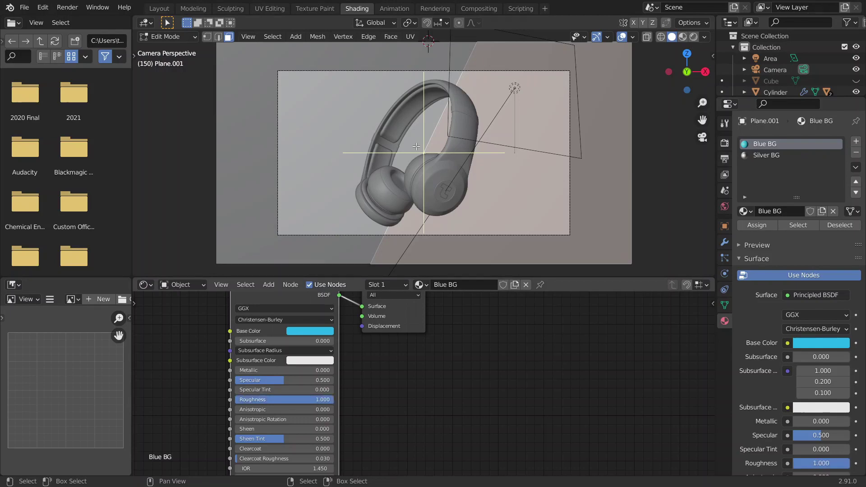
pyautogui.press('z')
pyautogui.click(415, 114)
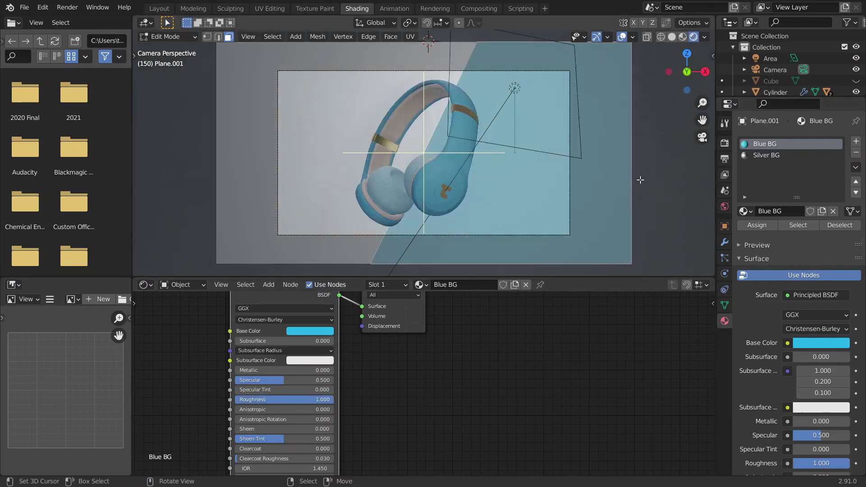
pyautogui.press('Tab')
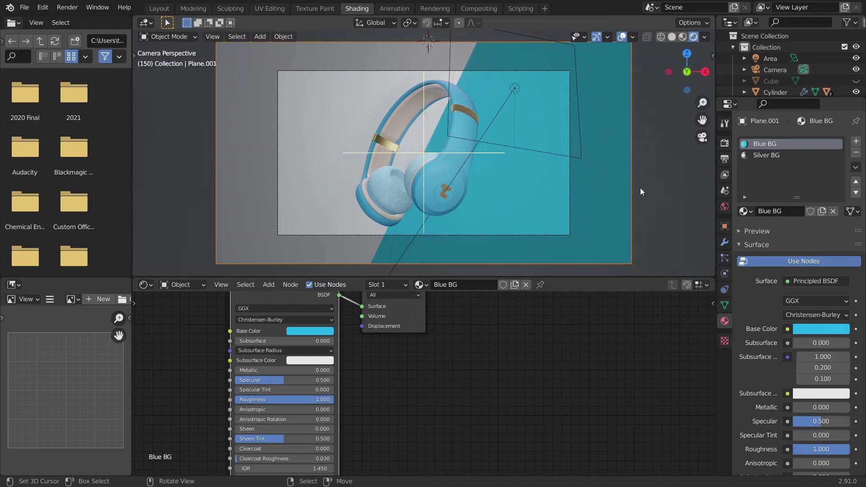
pyautogui.scroll(2, 501, 151)
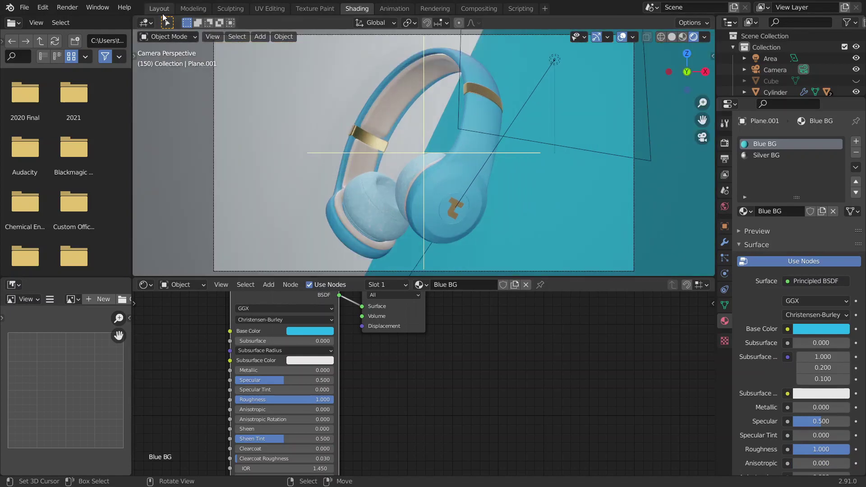
# In the Layout workspace, duplicate the area light to the opposite side of the headphones and set the copy's power to 1200 W.
pyautogui.click(161, 10)
pyautogui.scroll(3, 406, 225)
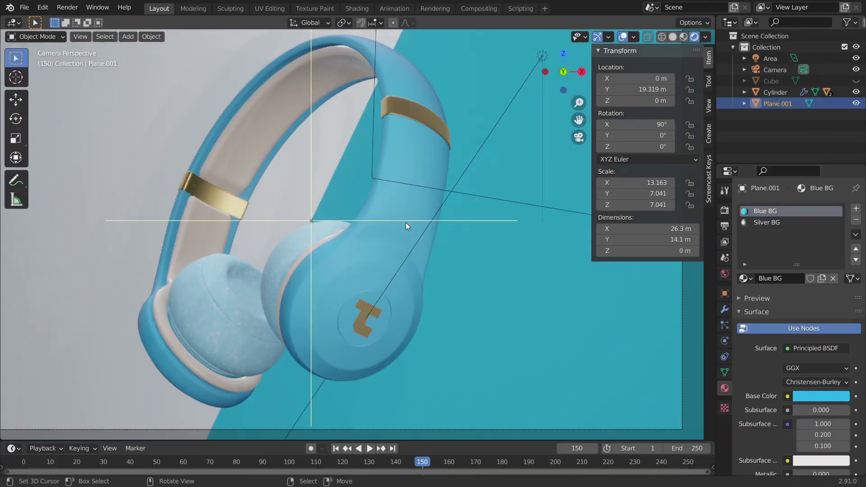
pyautogui.scroll(-3, 405, 222)
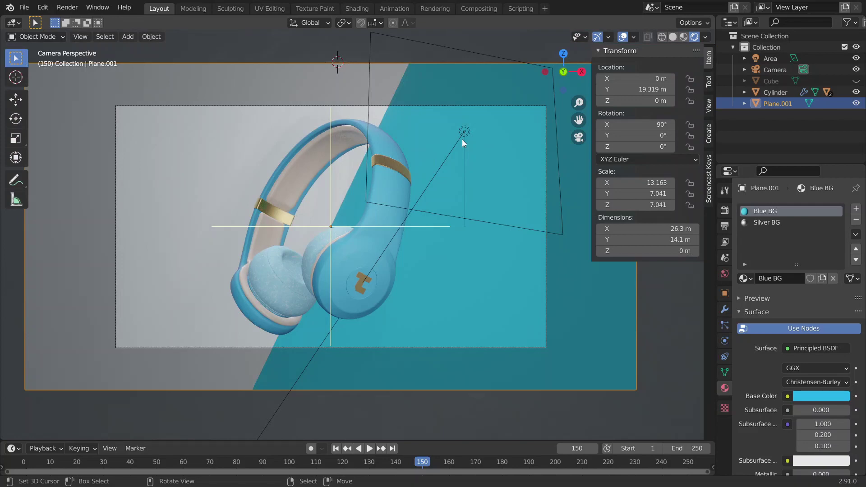
pyautogui.click(464, 132)
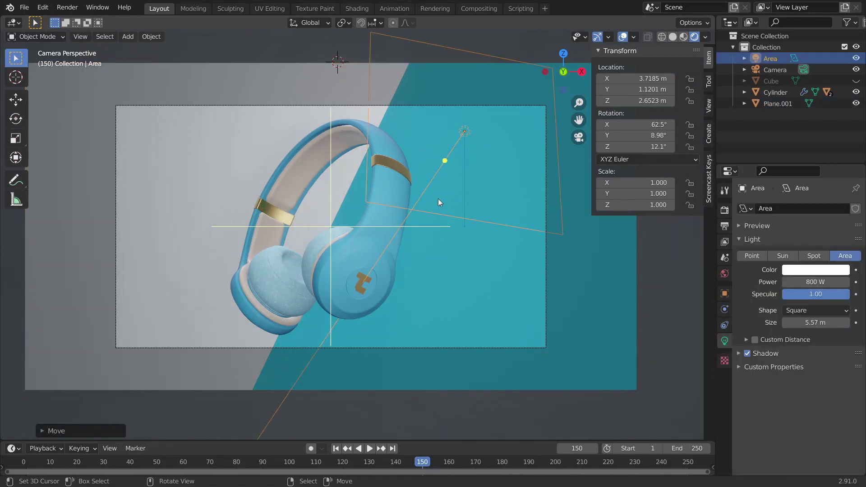
pyautogui.click(817, 282)
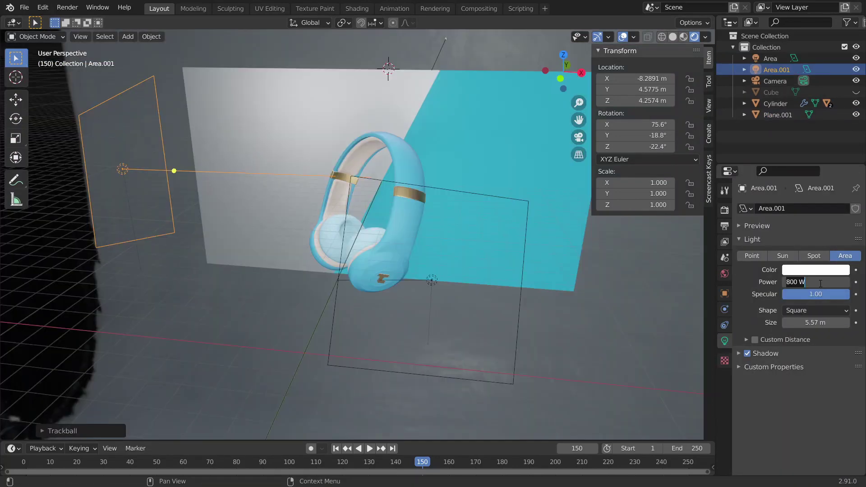
pyautogui.write('1200')
pyautogui.press('Return')
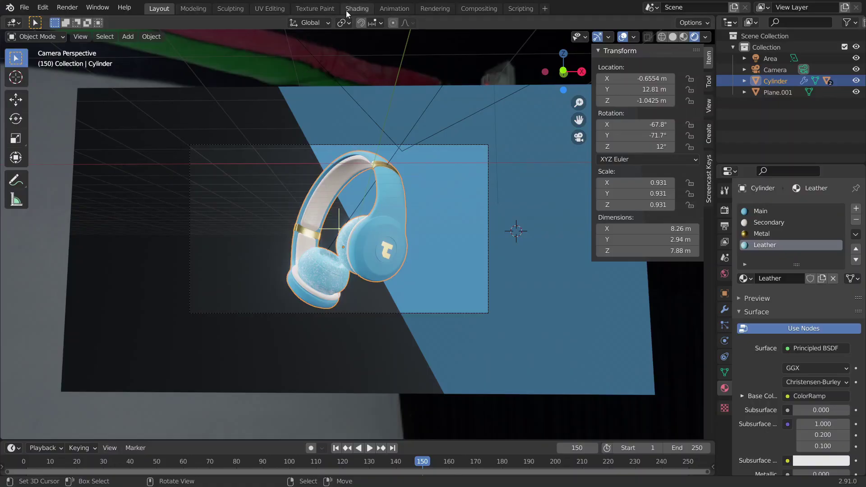
# Switch to the Shading workspace and bring the world's HDRI node tree into view.
pyautogui.click(349, 9)
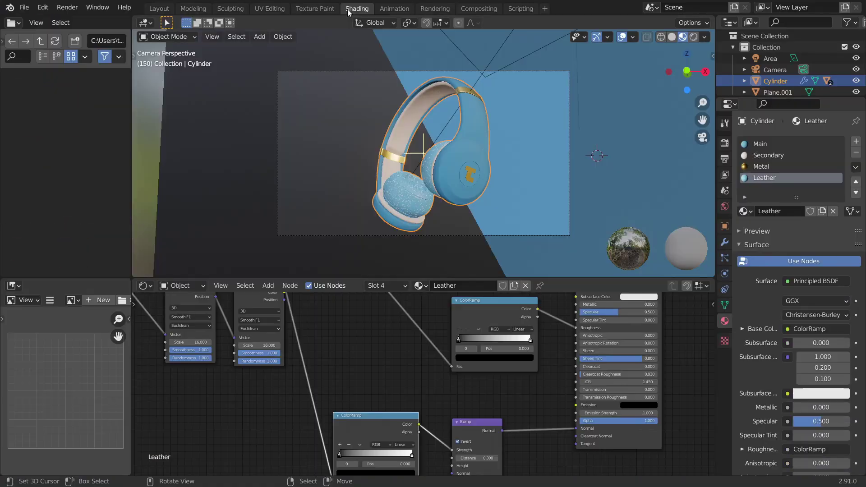
pyautogui.scroll(-2, 281, 333)
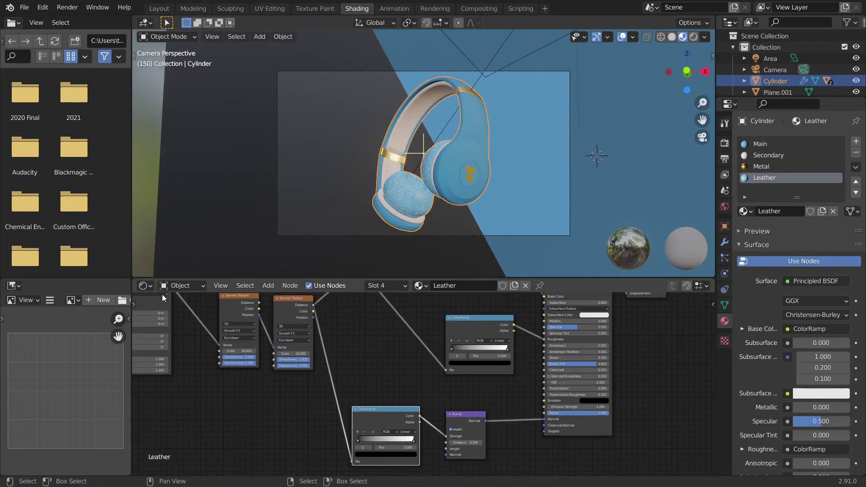
pyautogui.click(179, 286)
pyautogui.click(198, 310)
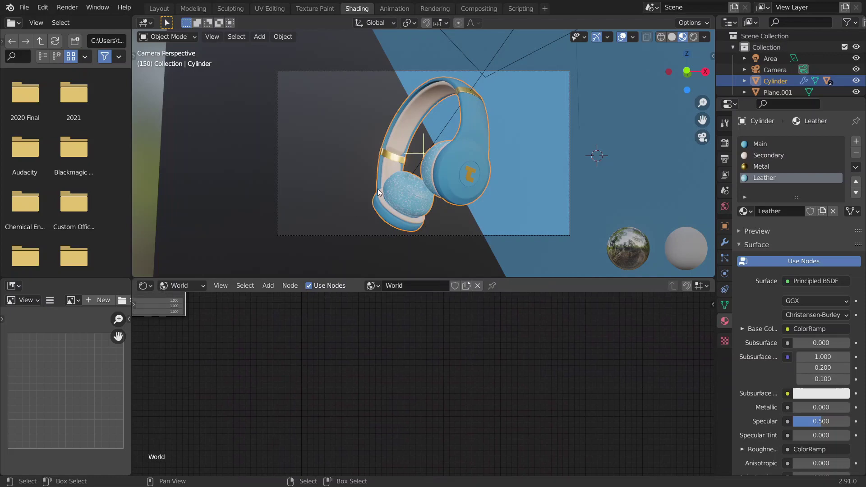
pyautogui.scroll(-3, 374, 198)
pyautogui.press('Home')
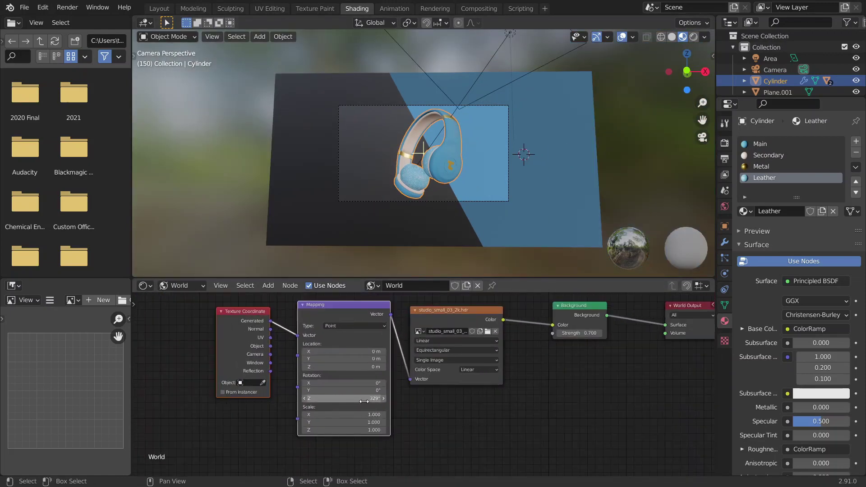
pyautogui.scroll(1, 402, 347)
pyautogui.scroll(3, 387, 226)
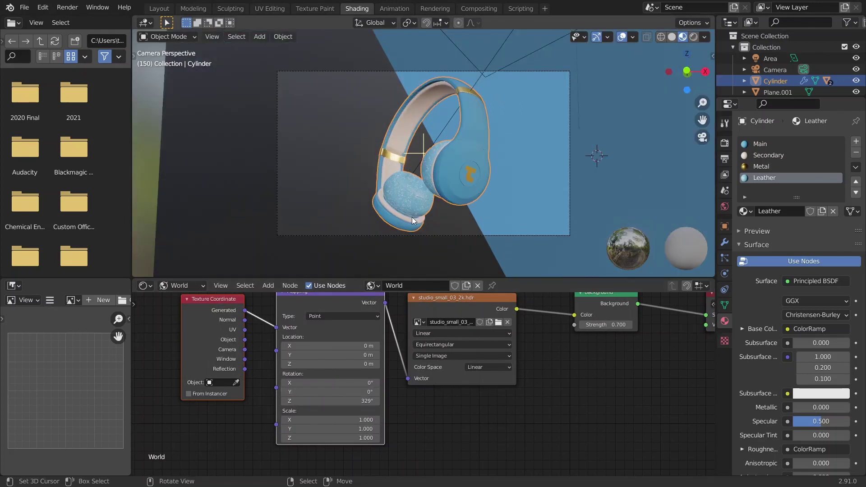
# Switch to rendered shading and set the HDRI Mapping node's Z rotation to 291°.
pyautogui.press('z')
pyautogui.click(416, 118)
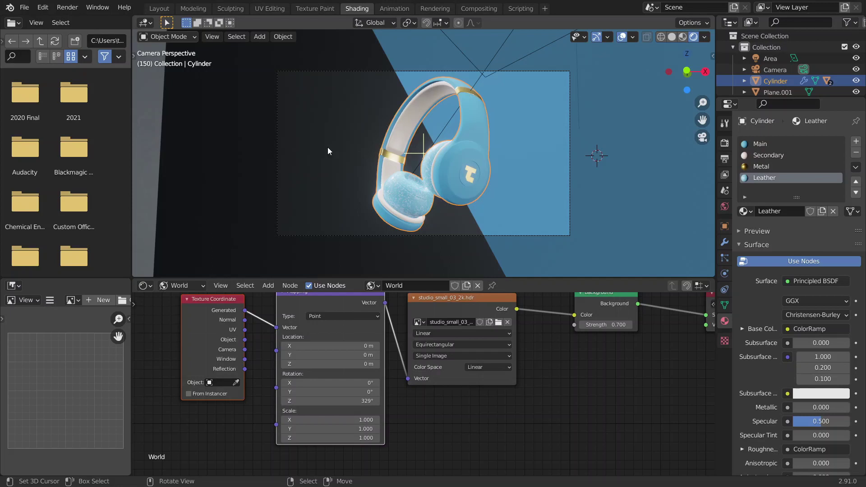
pyautogui.scroll(-3, 328, 147)
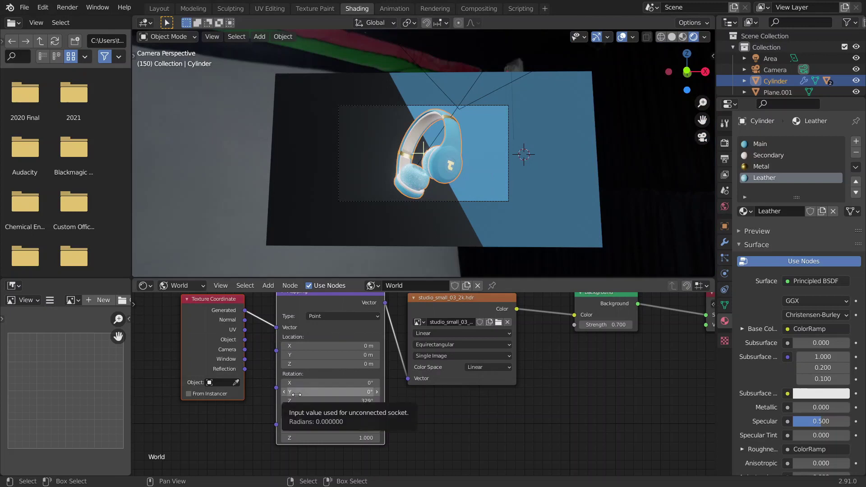
pyautogui.moveTo(296, 400); pyautogui.dragTo(245, 400)
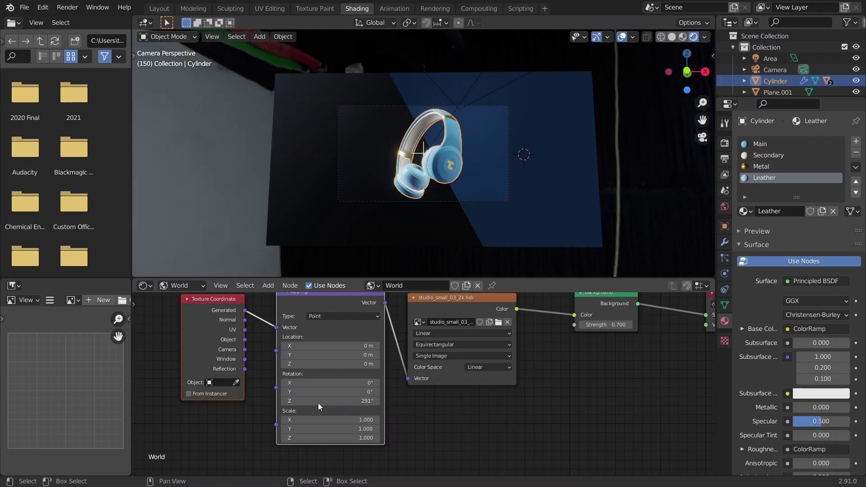
pyautogui.scroll(8, 523, 182)
pyautogui.scroll(-5, 518, 185)
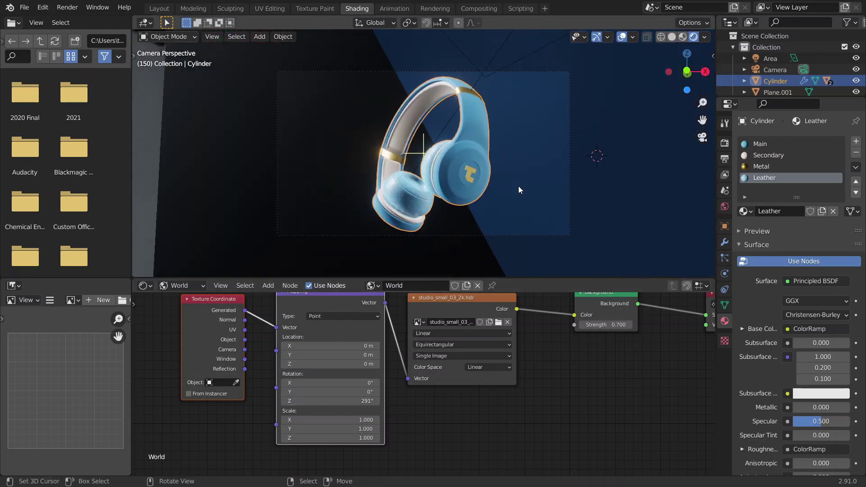
# Set the HDRI Mapping node's Z rotation to 330° for the world lighting.
pyautogui.scroll(-1, 518, 185)
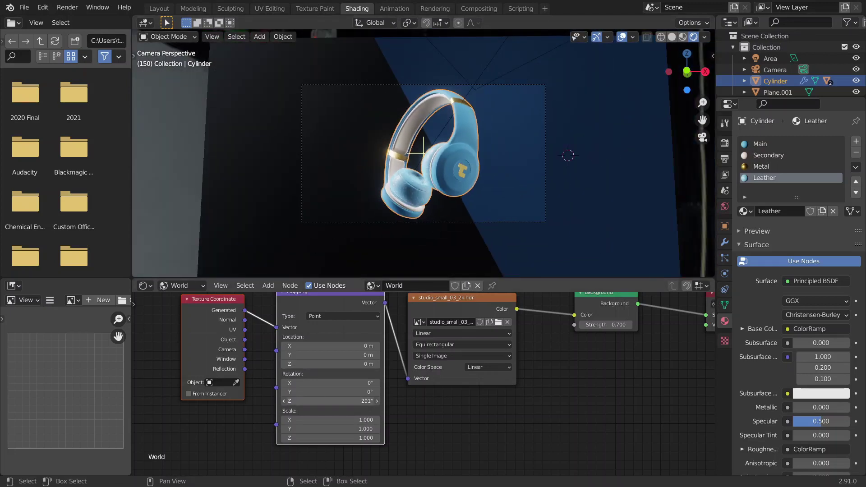
pyautogui.moveTo(330, 401); pyautogui.dragTo(335, 400)
pyautogui.moveTo(330, 400); pyautogui.dragTo(342, 402)
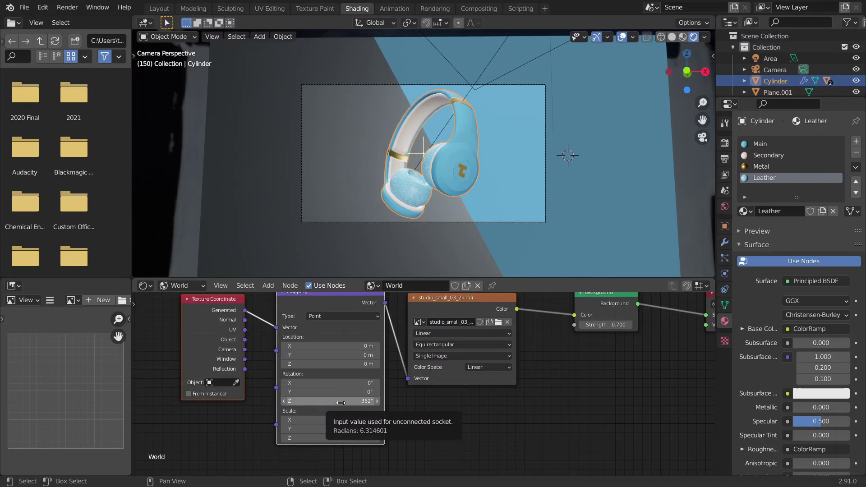
pyautogui.moveTo(340, 402); pyautogui.dragTo(317, 402)
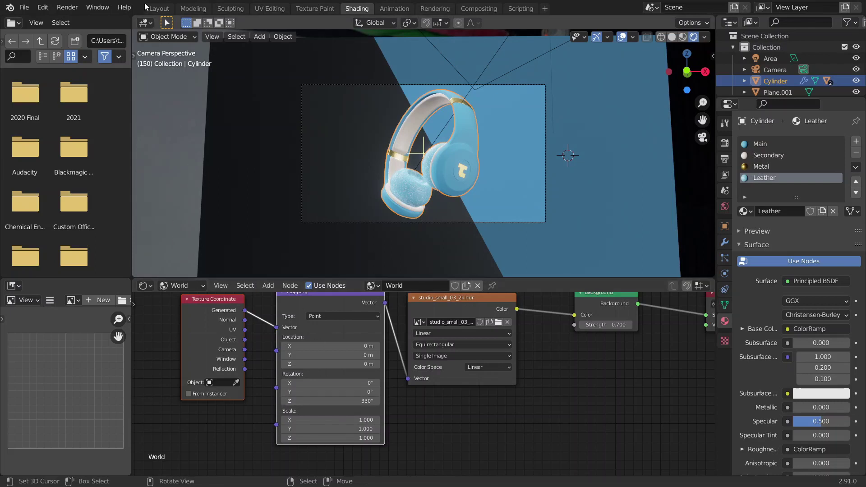
# In the Layout workspace, examine the area light's placement around the headphones in solid shading.
pyautogui.click(151, 8)
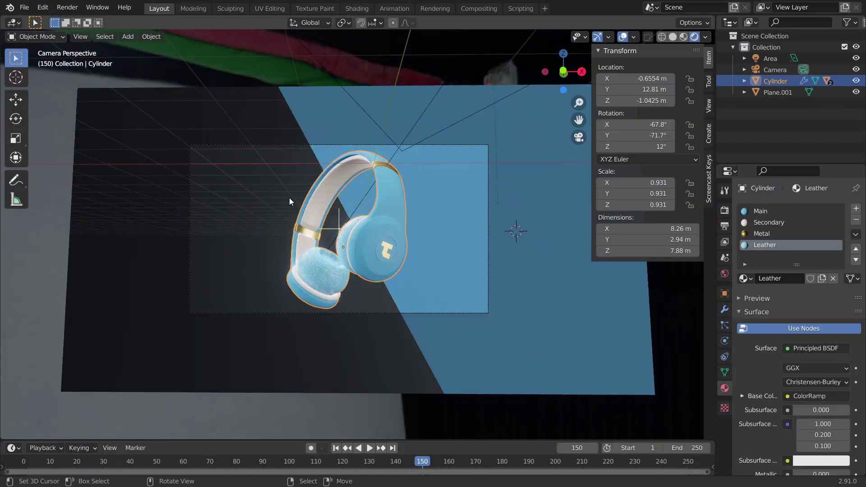
pyautogui.press('z')
pyautogui.click(475, 190)
pyautogui.moveTo(475, 191); pyautogui.dragTo(435, 248, button='middle')
pyautogui.click(441, 183)
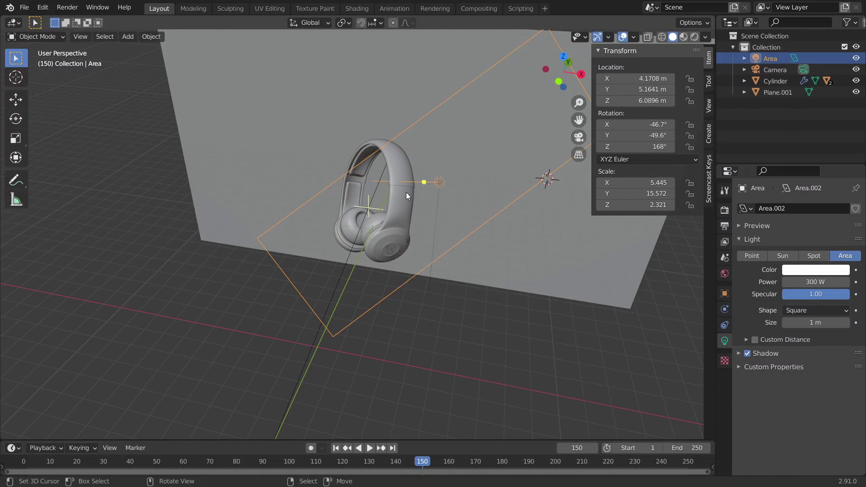
pyautogui.scroll(3, 405, 191)
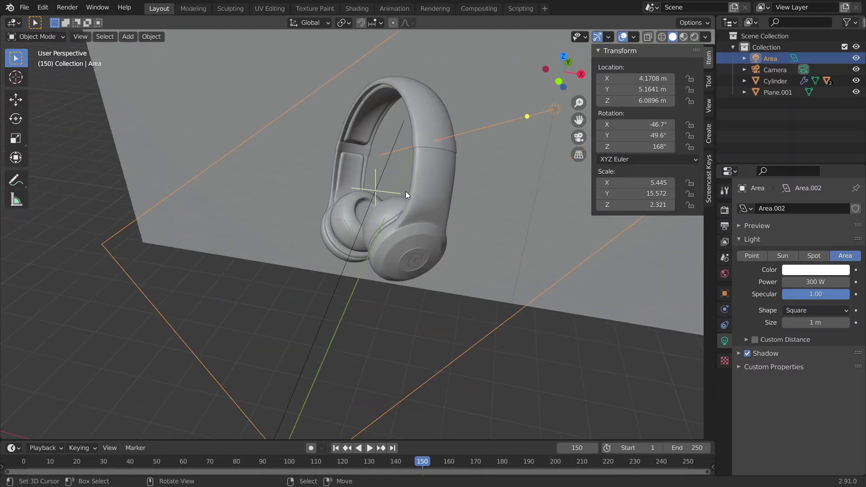
pyautogui.moveTo(474, 186); pyautogui.dragTo(402, 270, button='middle')
pyautogui.scroll(-5, 541, 267)
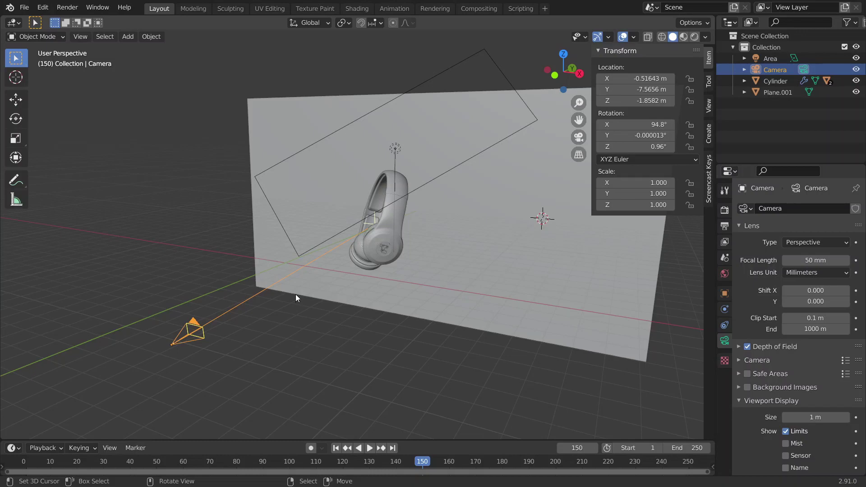
# Look through the camera in rendered shading and render the image.
pyautogui.press('KP_0')
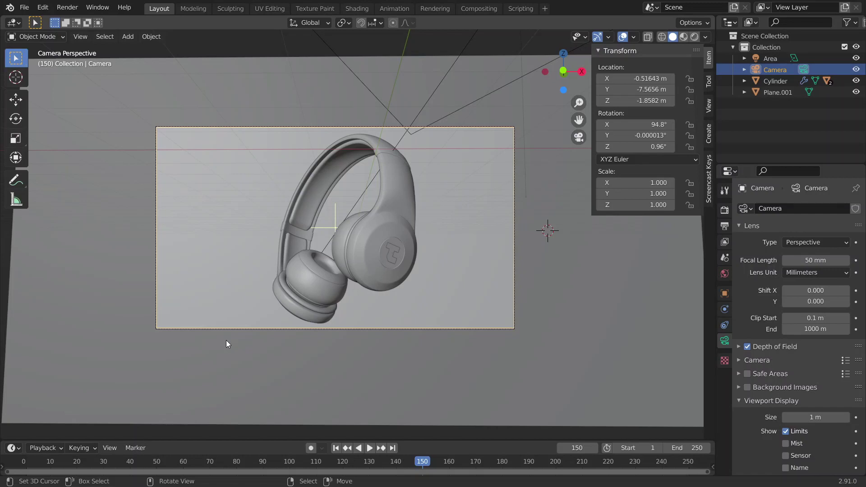
pyautogui.press('z')
pyautogui.click(235, 223)
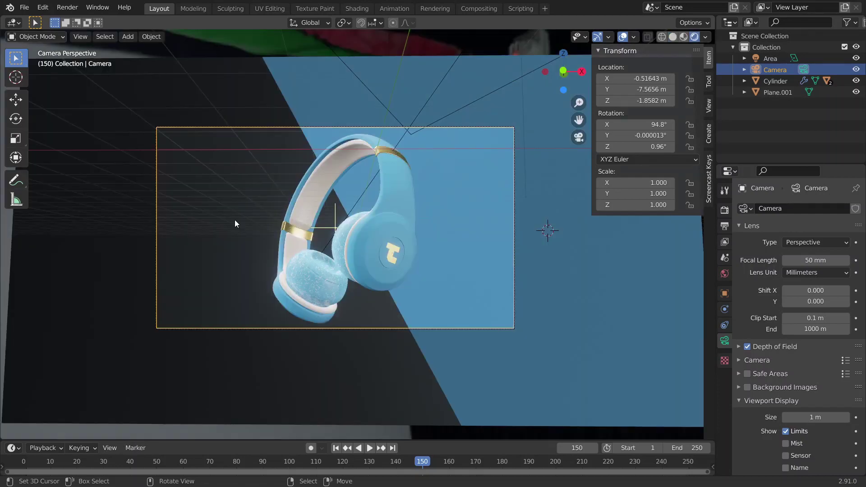
pyautogui.click(67, 7)
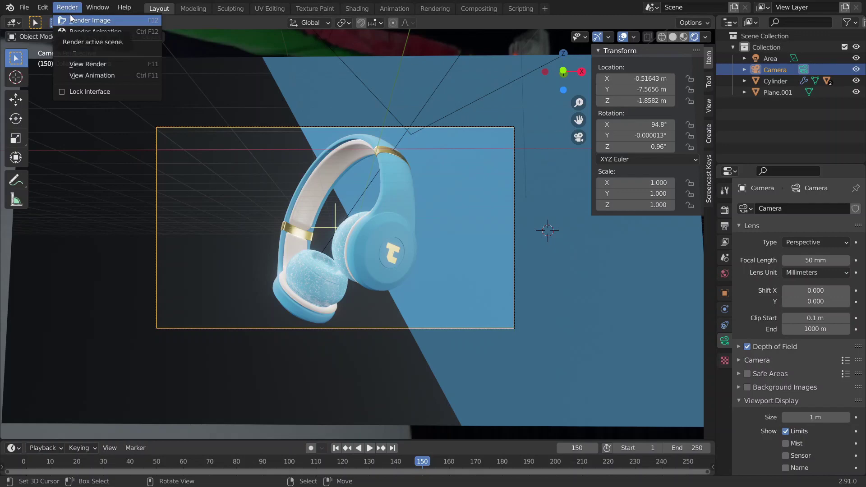
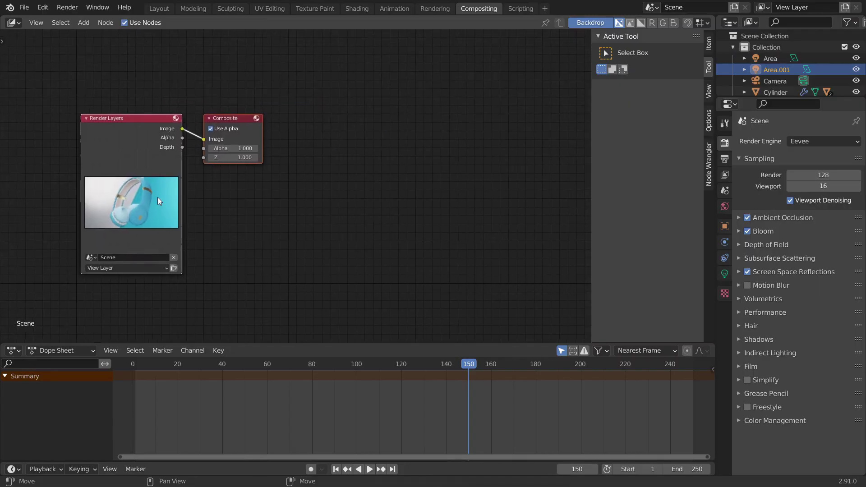
# In the compositor, preview the Render Layers output through a Viewer node placed above Composite, and set the backdrop zoom to 0.48.
pyautogui.moveTo(226, 123); pyautogui.dragTo(513, 161)
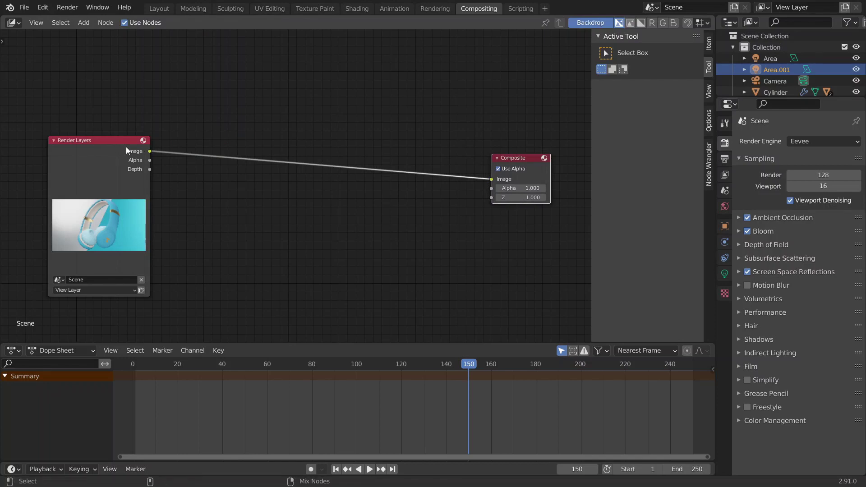
pyautogui.keyDown('ctrl'); pyautogui.keyDown('shift'); pyautogui.click(128, 147); pyautogui.keyUp('shift'); pyautogui.keyUp('ctrl')
pyautogui.scroll(-1, 270, 153)
pyautogui.press('g')
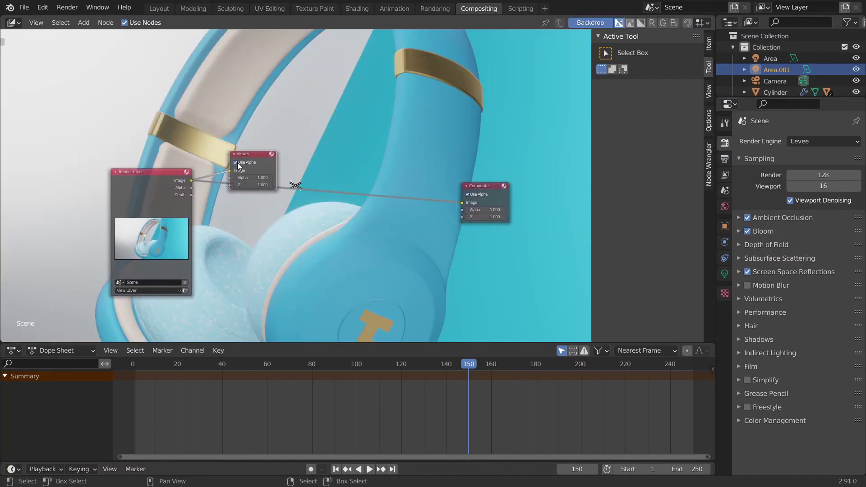
pyautogui.click(517, 136)
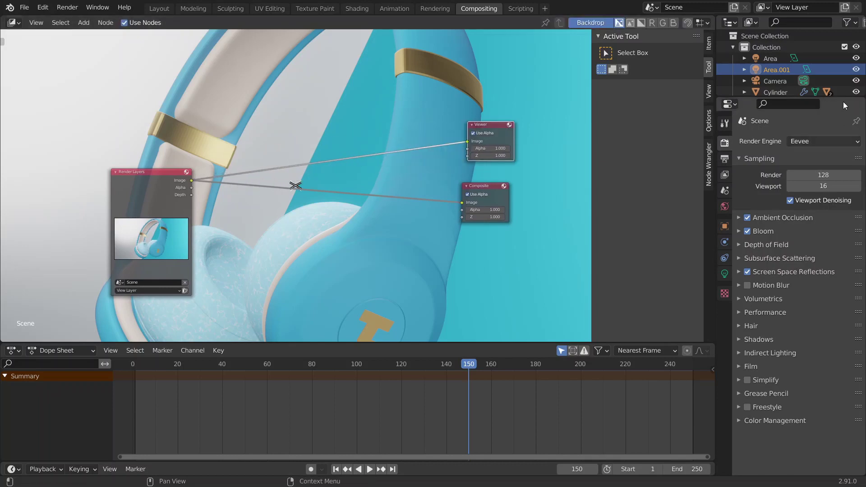
pyautogui.click(709, 92)
pyautogui.moveTo(668, 65); pyautogui.dragTo(650, 65)
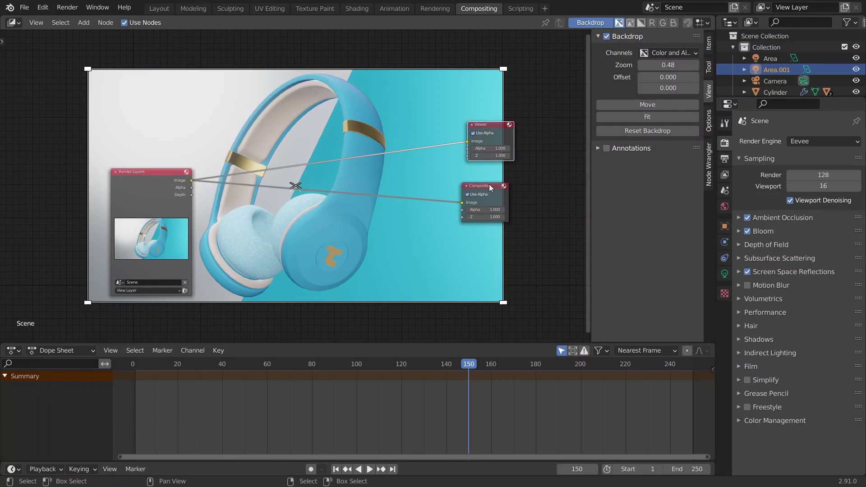
# Insert a Lens Distortion node before the Composite node and set its dispersion to 0.100.
pyautogui.moveTo(489, 186); pyautogui.dragTo(533, 193)
pyautogui.scroll(1, 261, 203)
pyautogui.hotkey('shift', 'a')
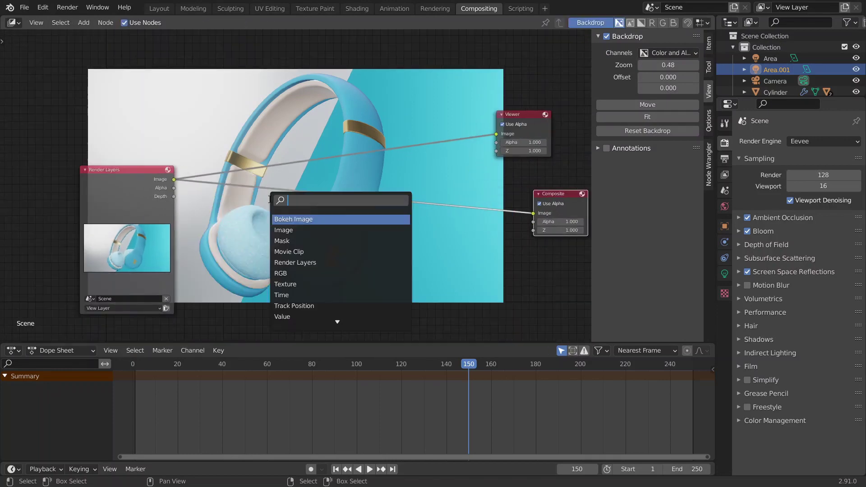
pyautogui.write('sof')
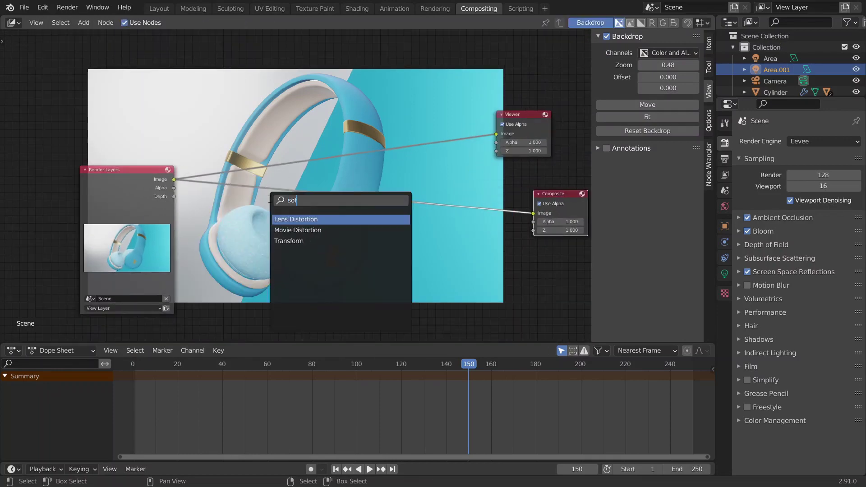
pyautogui.press('Return')
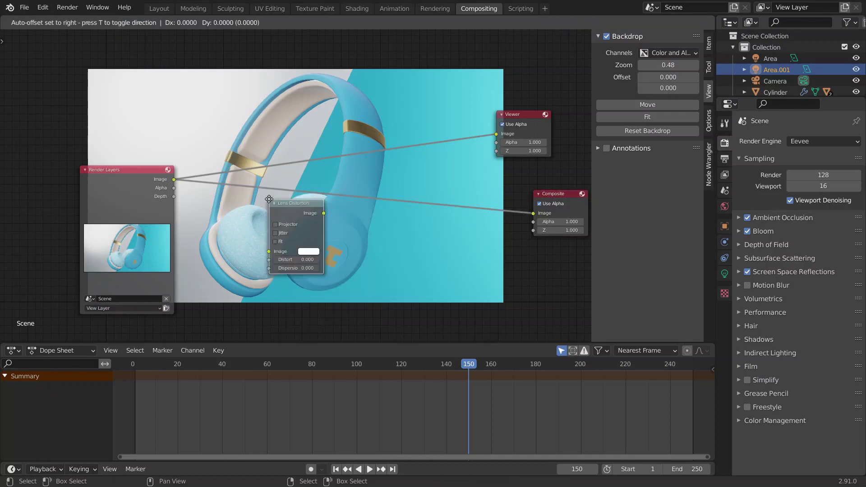
pyautogui.click(504, 267)
pyautogui.scroll(1, 504, 264)
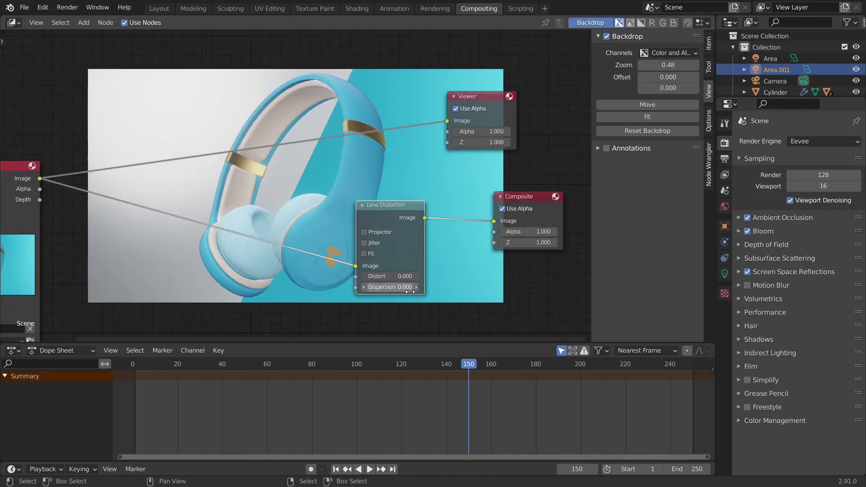
pyautogui.click(416, 289)
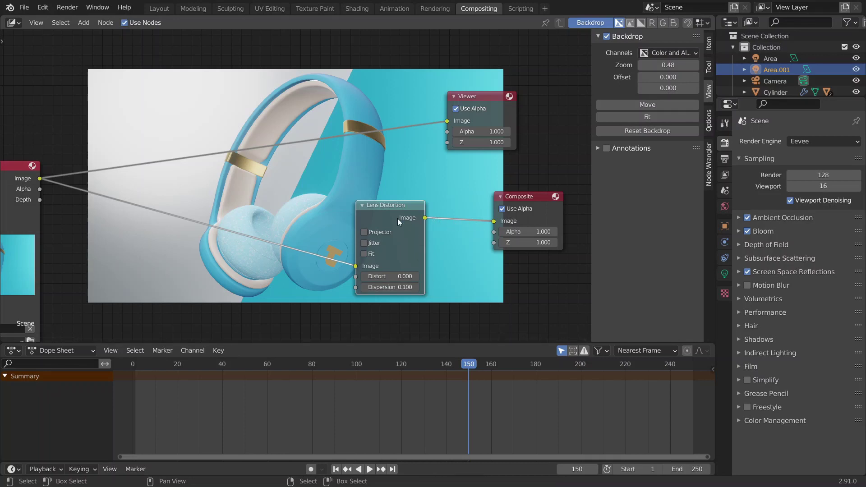
# Insert a Color Balance node between the Render Layers and Lens Distortion nodes.
pyautogui.hotkey('shift', 'a')
pyautogui.write('colo')
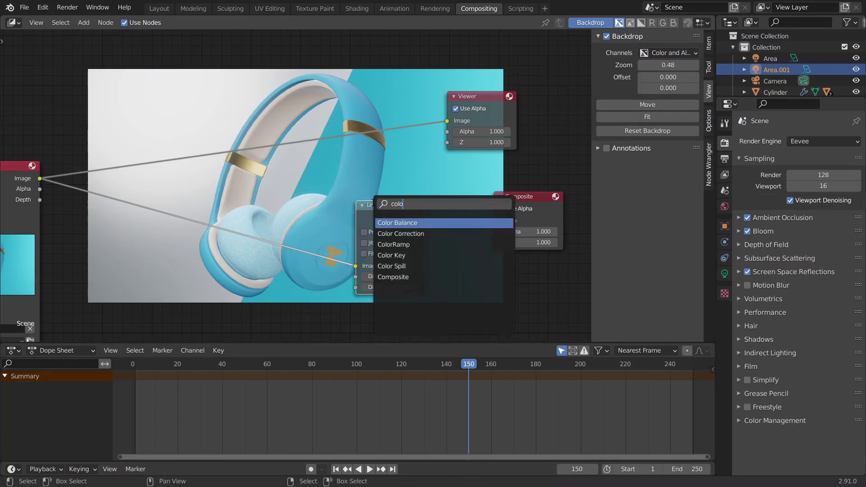
pyautogui.press('Return')
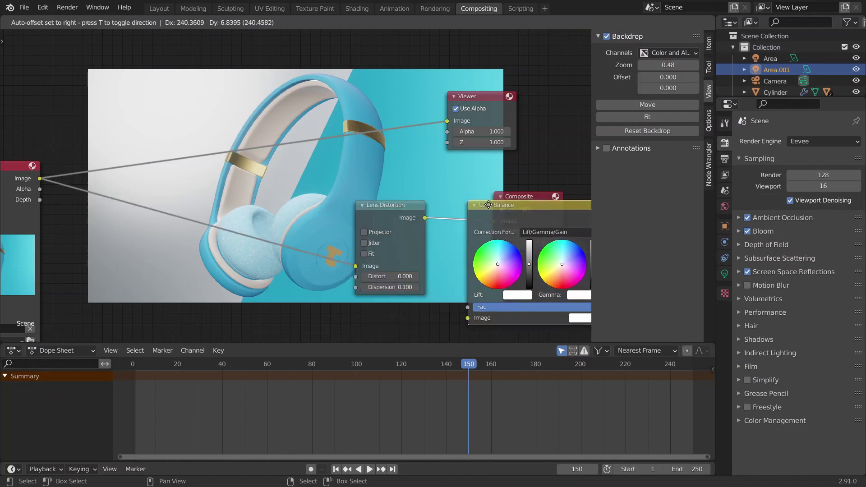
pyautogui.click(137, 205)
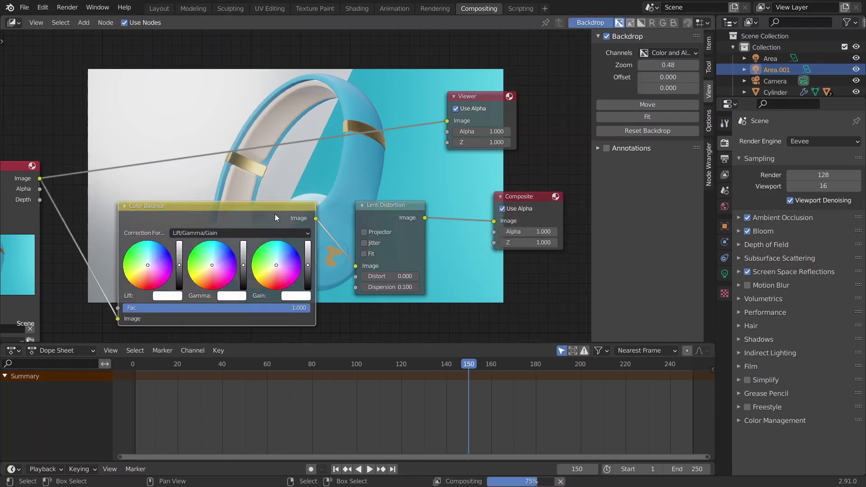
pyautogui.moveTo(274, 218); pyautogui.dragTo(290, 210)
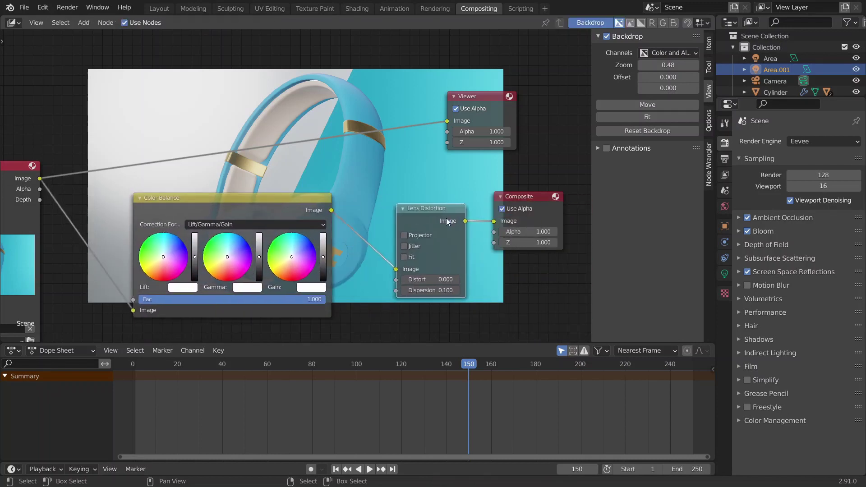
# Move the Composite node to make room and insert a Glare node between Color Balance and Lens Distortion.
pyautogui.moveTo(529, 199); pyautogui.dragTo(566, 203)
pyautogui.hotkey('shift', 'a')
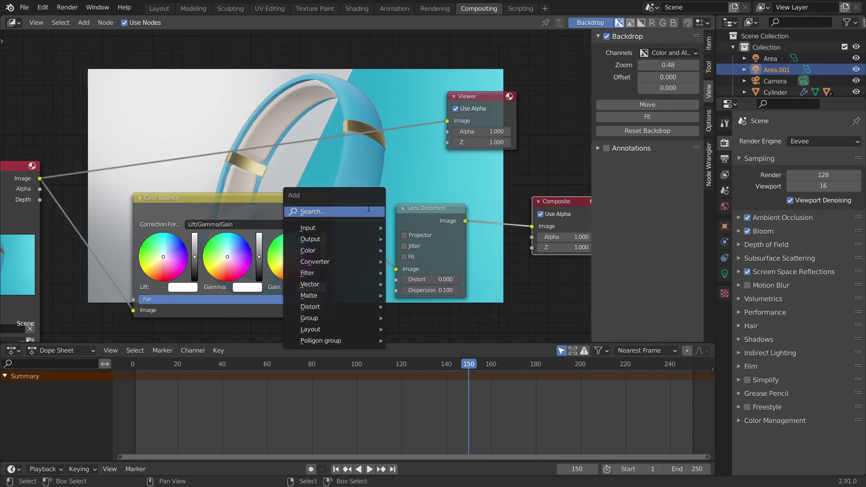
pyautogui.click(368, 210)
pyautogui.write('glar')
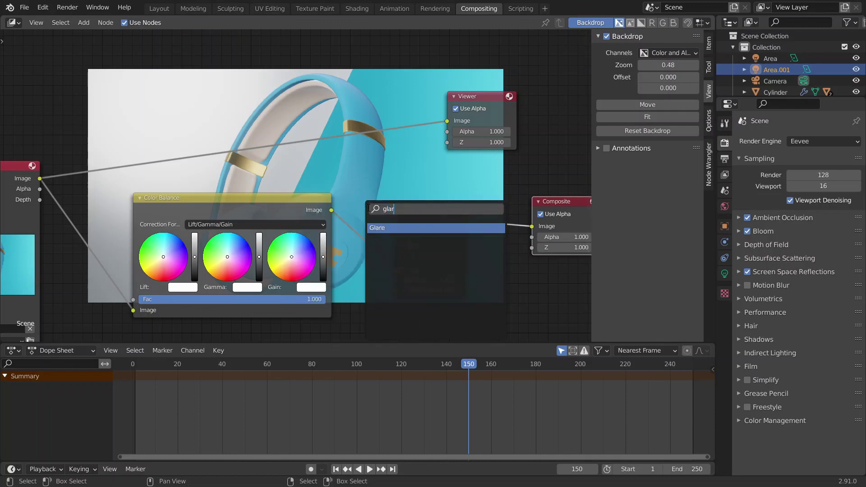
pyautogui.press('Return')
pyautogui.click(431, 210)
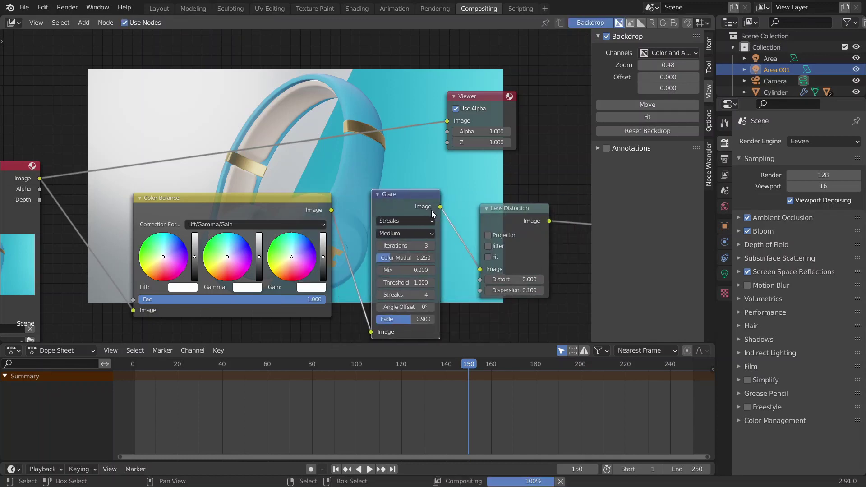
# Move the Render Layers node farther from the Color Balance node and open the node search.
pyautogui.moveTo(242, 237); pyautogui.dragTo(431, 231, button='middle')
pyautogui.moveTo(183, 171); pyautogui.dragTo(64, 137)
pyautogui.hotkey('shift', 'a')
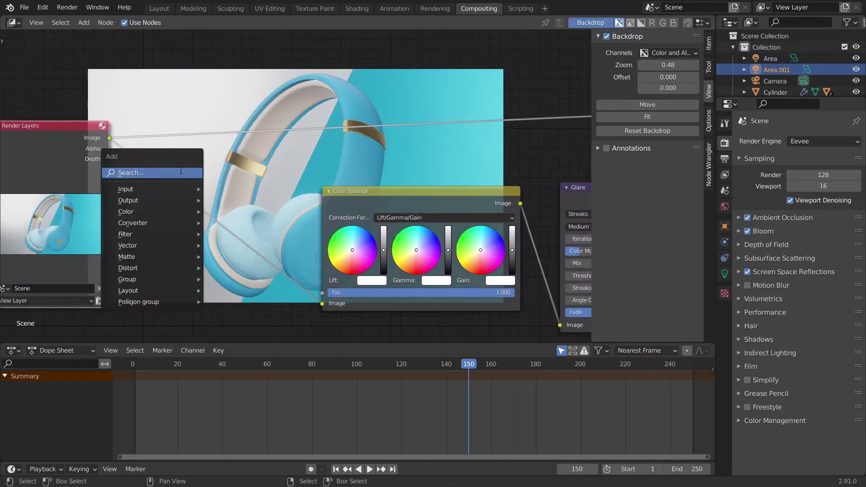
pyautogui.click(181, 173)
pyautogui.write('over')
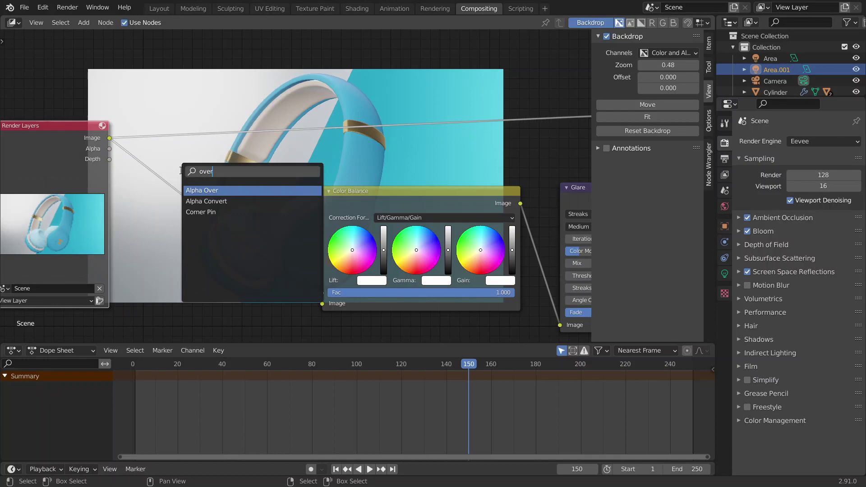
pyautogui.press('BackSpace')
pyautogui.press('BackSpace')
pyautogui.press('BackSpace')
pyautogui.press('BackSpace')
pyautogui.write('laye')
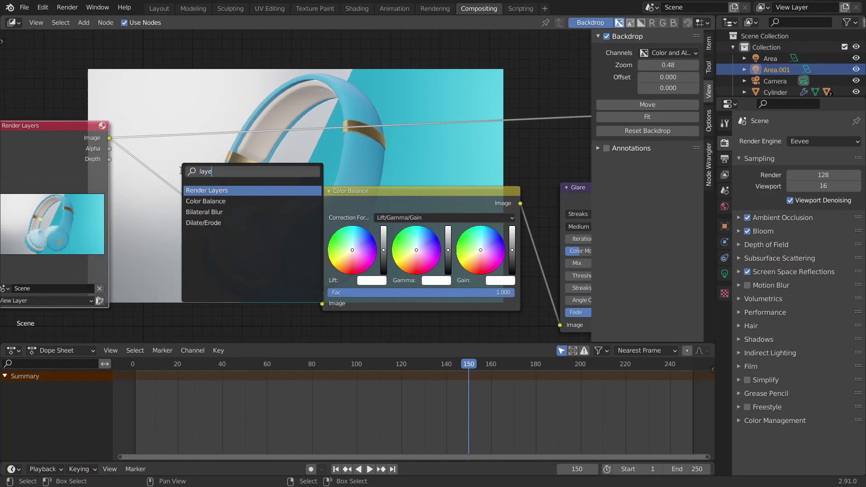
pyautogui.press('BackSpace')
pyautogui.press('BackSpace')
pyautogui.press('BackSpace')
pyautogui.press('BackSpace')
pyautogui.write('sof')
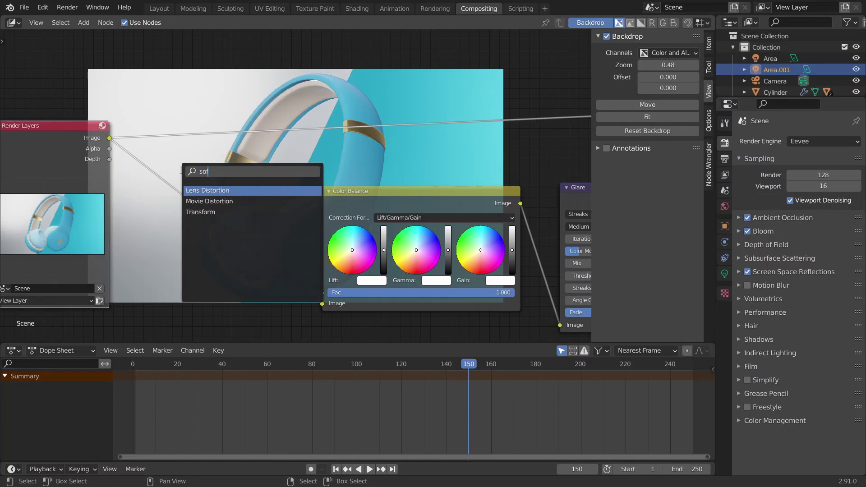
pyautogui.press('BackSpace')
pyautogui.press('BackSpace')
pyautogui.press('BackSpace')
# Insert a Filter node set to Soften between the Render Layers and Color Balance nodes.
pyautogui.write('fil')
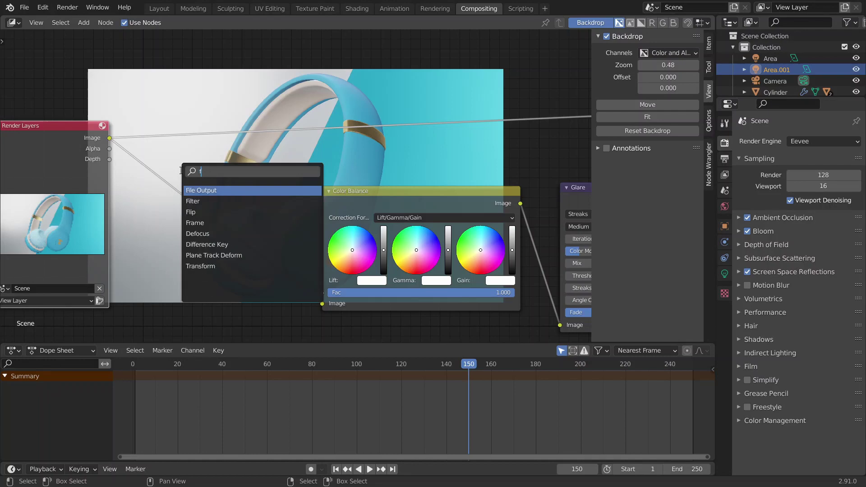
pyautogui.press('BackSpace')
pyautogui.press('Down')
pyautogui.press('Return')
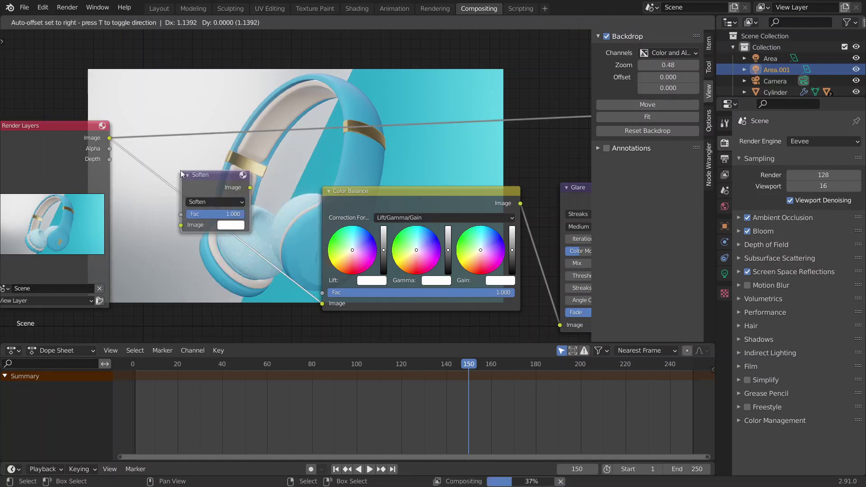
pyautogui.click(180, 169)
pyautogui.scroll(-3, 309, 187)
pyautogui.moveTo(244, 185); pyautogui.dragTo(292, 218, button='middle')
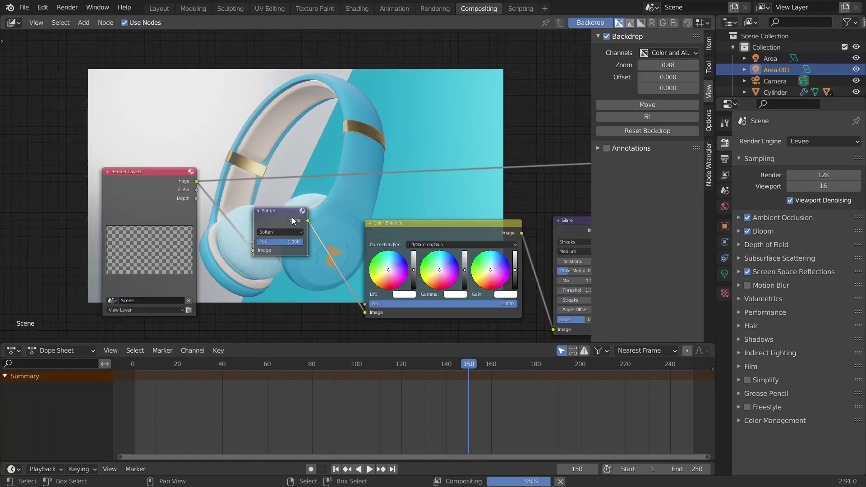
pyautogui.moveTo(293, 218); pyautogui.dragTo(307, 243)
# Connect the Lens Distortion node's output to the Viewer to preview the composited image.
pyautogui.moveTo(339, 232); pyautogui.dragTo(194, 178, button='middle')
pyautogui.moveTo(311, 185); pyautogui.dragTo(326, 228, button='middle')
pyautogui.scroll(-3, 374, 209)
pyautogui.keyDown('ctrl'); pyautogui.keyDown('shift'); pyautogui.click(330, 234); pyautogui.keyUp('shift'); pyautogui.keyUp('ctrl')
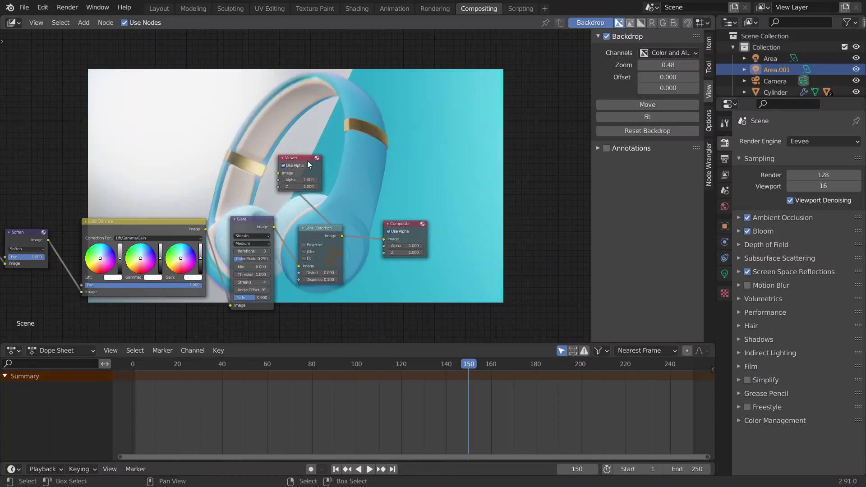
# Move the Viewer and Composite nodes away from the Lens Distortion node to clear space in the node tree.
pyautogui.moveTo(307, 160); pyautogui.dragTo(471, 158)
pyautogui.moveTo(411, 226); pyautogui.dragTo(496, 229)
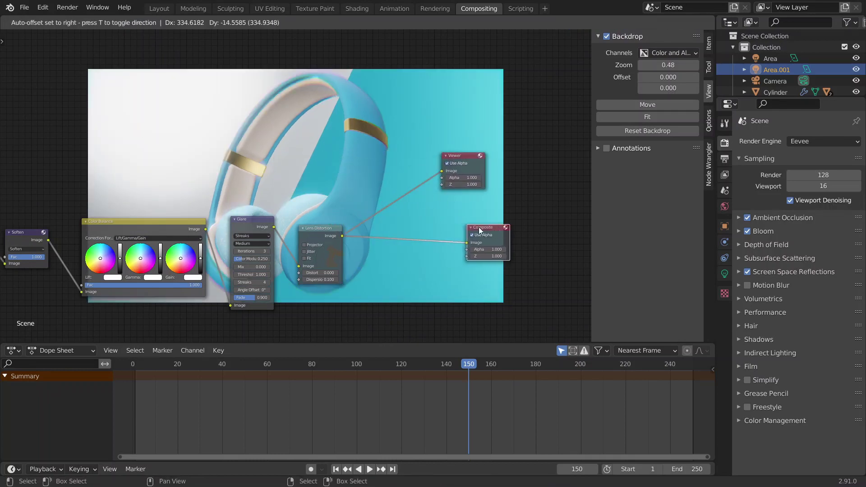
# Set the Lens Distortion node's Dispersion to 0.3.
pyautogui.moveTo(387, 222); pyautogui.dragTo(344, 140, button='middle')
pyautogui.scroll(4, 330, 173)
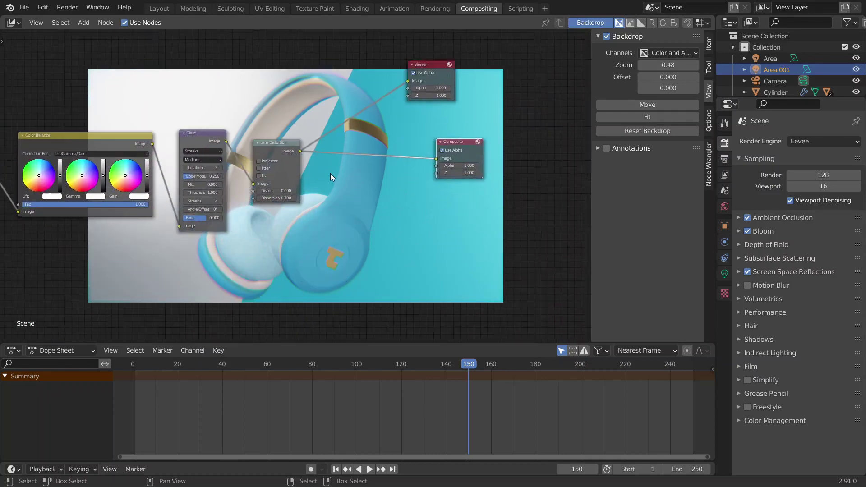
pyautogui.moveTo(344, 209); pyautogui.dragTo(305, 181, button='middle')
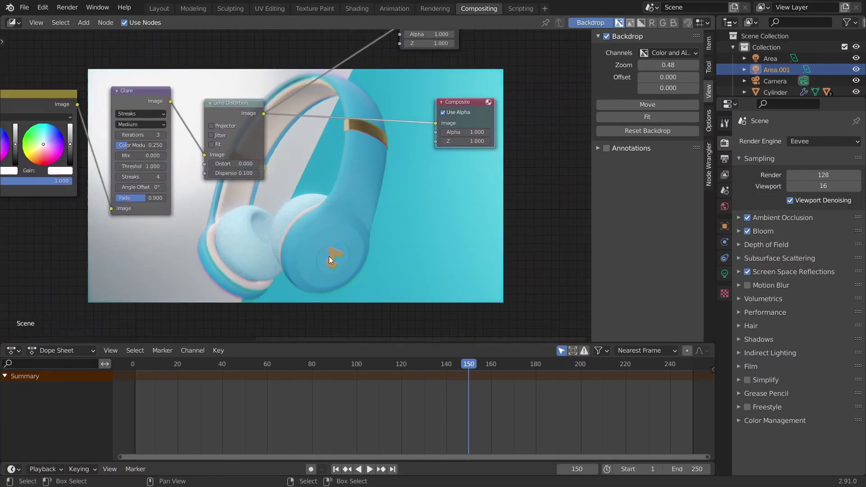
pyautogui.click(228, 173)
pyautogui.press('BackSpace')
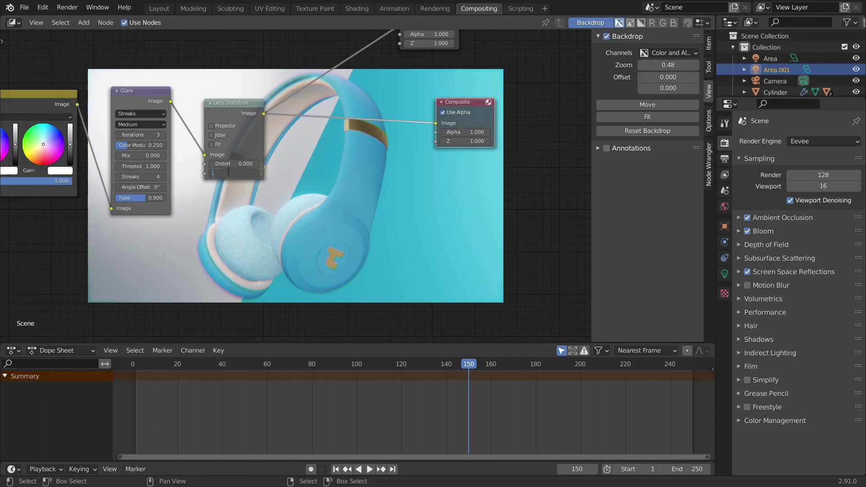
pyautogui.write('0.3')
pyautogui.press('Return')
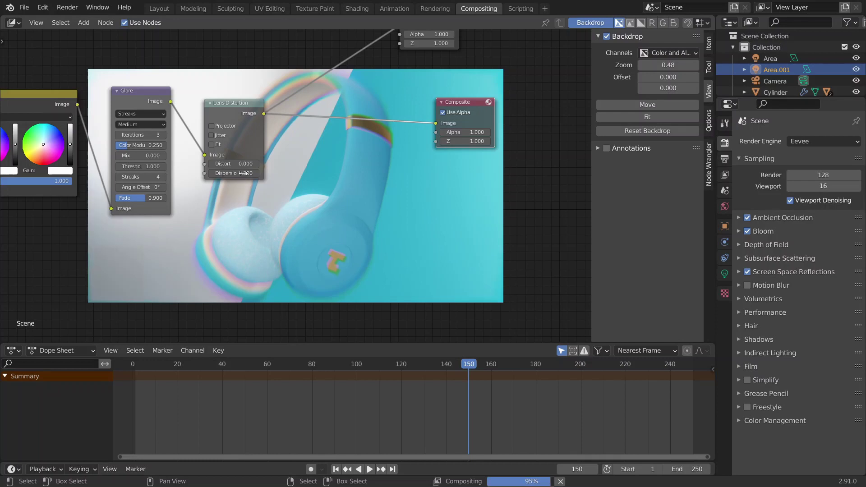
# Reduce the Lens Distortion node's Dispersion to 0.08.
pyautogui.click(244, 173)
pyautogui.write('.0')
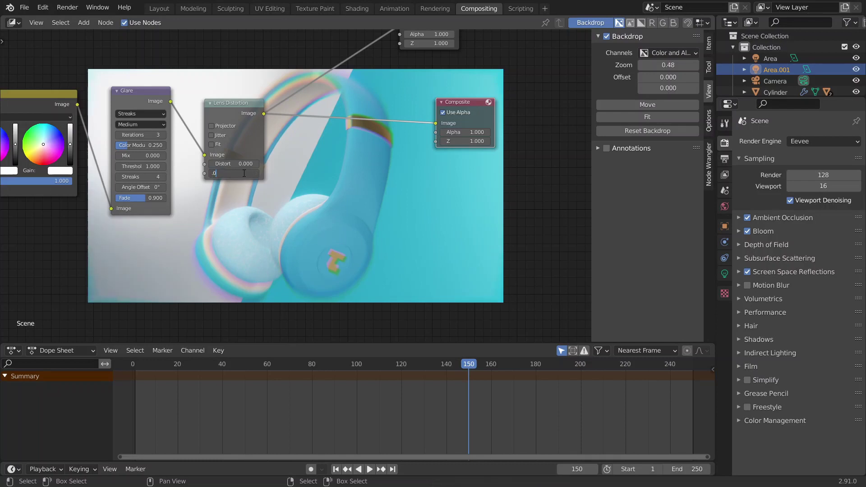
pyautogui.press('Return')
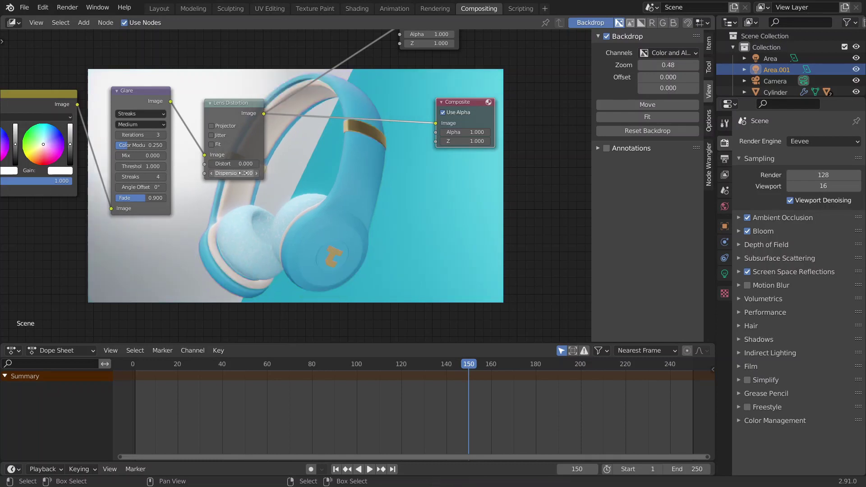
pyautogui.click(244, 173)
pyautogui.press('Return')
# Change the Glare node's type to Fog Glow.
pyautogui.moveTo(228, 176); pyautogui.dragTo(262, 167, button='middle')
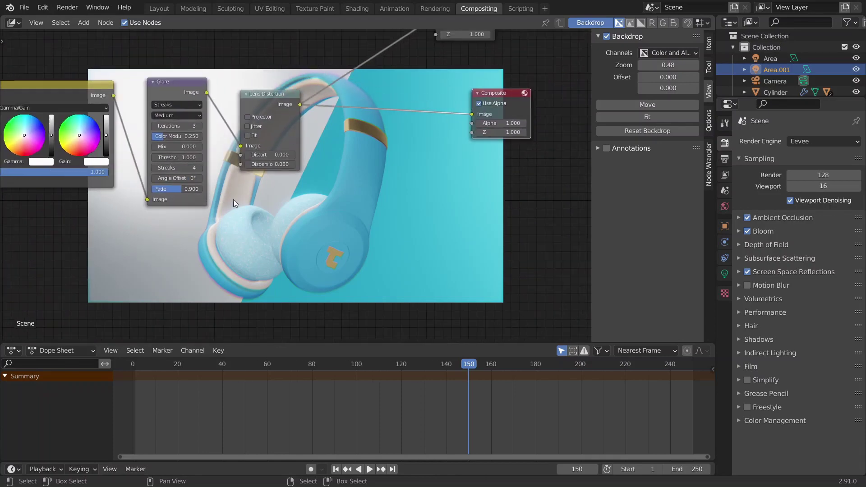
pyautogui.scroll(2, 233, 199)
pyautogui.moveTo(234, 200); pyautogui.dragTo(319, 242, button='middle')
pyautogui.click(264, 138)
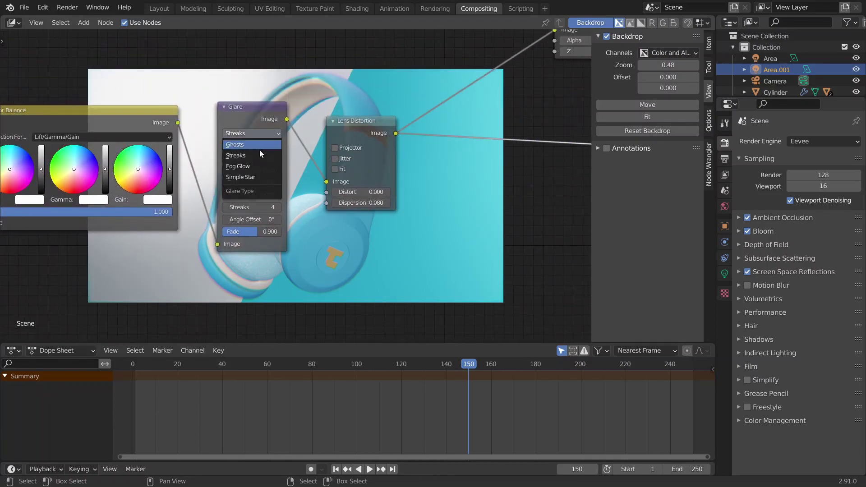
pyautogui.click(255, 159)
# Raise the Glare node's Threshold to 1.4.
pyautogui.moveTo(254, 165); pyautogui.dragTo(297, 98, button='middle')
pyautogui.scroll(2, 300, 163)
pyautogui.moveTo(301, 162); pyautogui.dragTo(279, 271, button='middle')
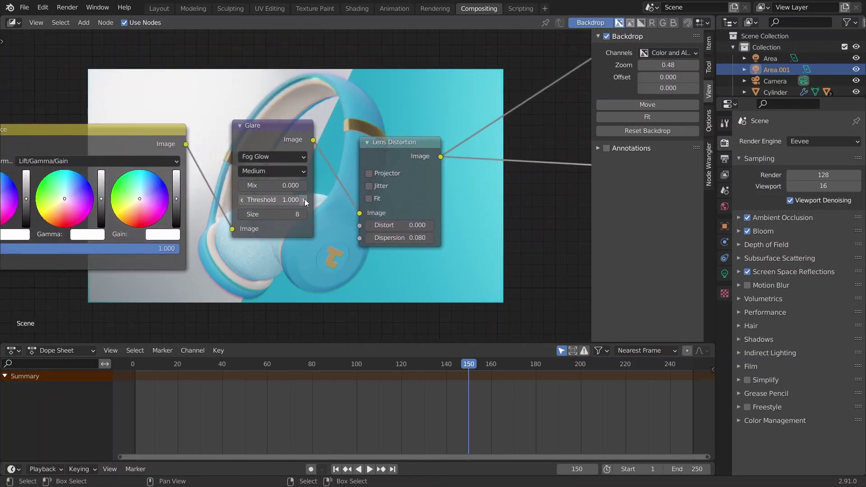
pyautogui.click(304, 200)
pyautogui.click(304, 200)
pyautogui.click(305, 199)
pyautogui.click(305, 199)
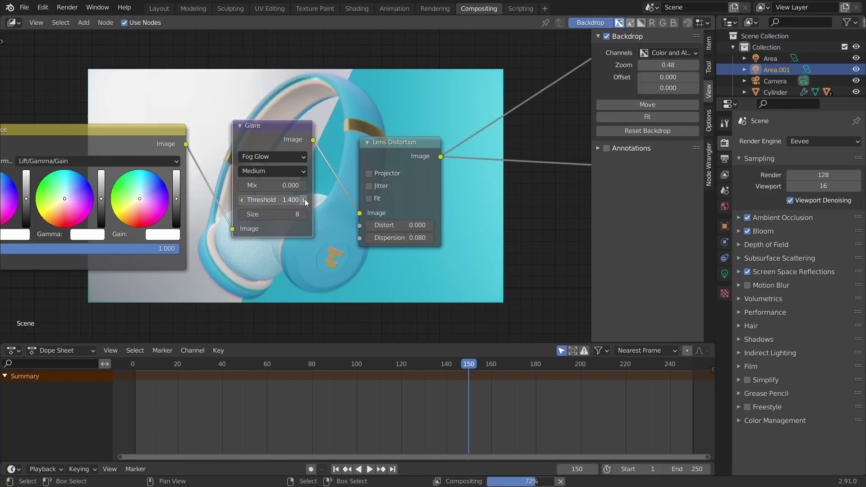
# Set the Glare node's Mix to 0.2 and reposition the node slightly.
pyautogui.click(303, 185)
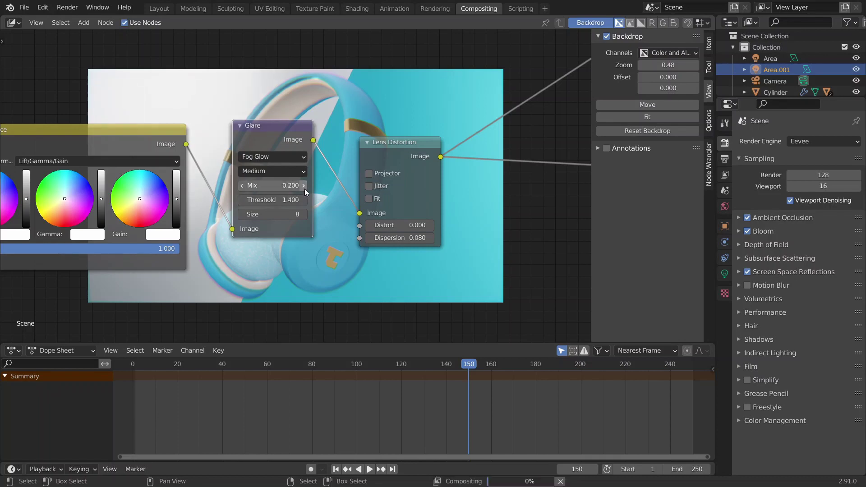
pyautogui.click(305, 188)
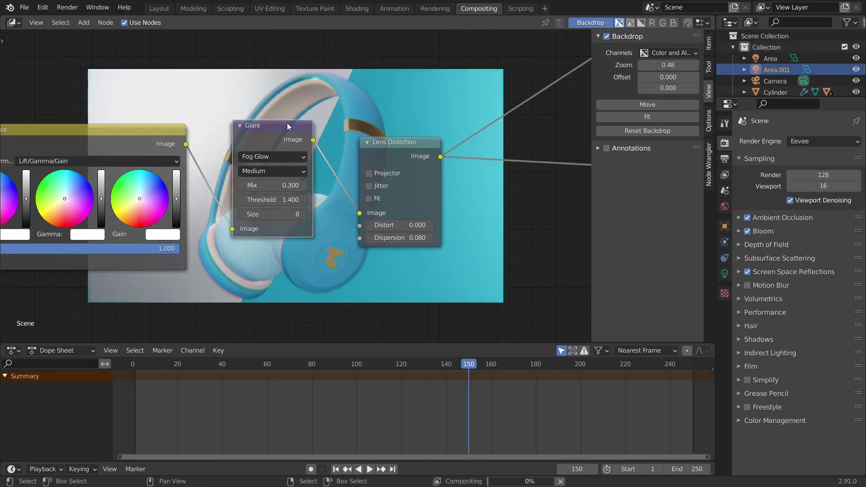
pyautogui.moveTo(287, 123); pyautogui.dragTo(263, 173)
pyautogui.click(253, 207)
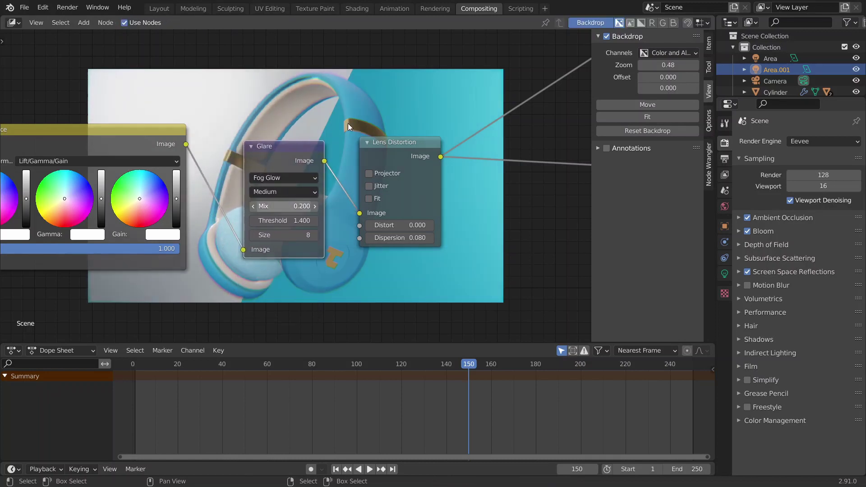
# Move the Lens Distortion and Glare nodes farther from Color Balance, and raise the Glare Threshold to 1.5.
pyautogui.moveTo(390, 144); pyautogui.dragTo(436, 152)
pyautogui.moveTo(288, 147); pyautogui.dragTo(339, 137)
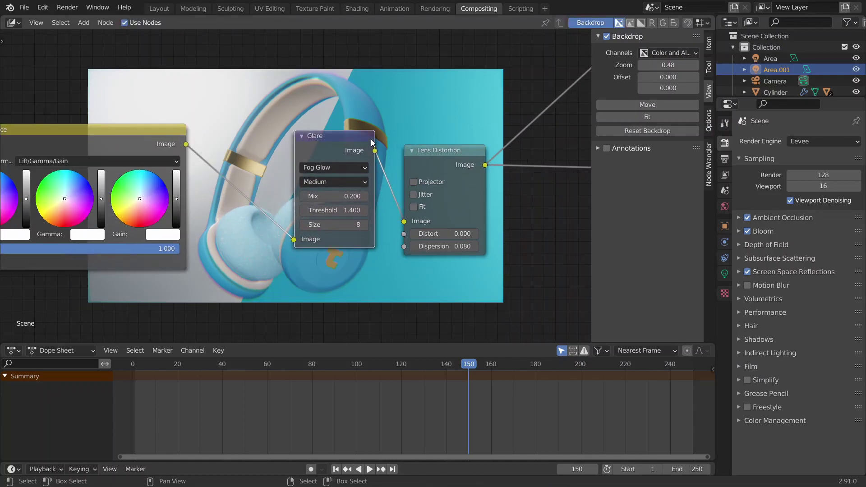
pyautogui.scroll(-3, 373, 141)
pyautogui.moveTo(371, 139); pyautogui.dragTo(331, 202, button='middle')
pyautogui.scroll(-1, 265, 255)
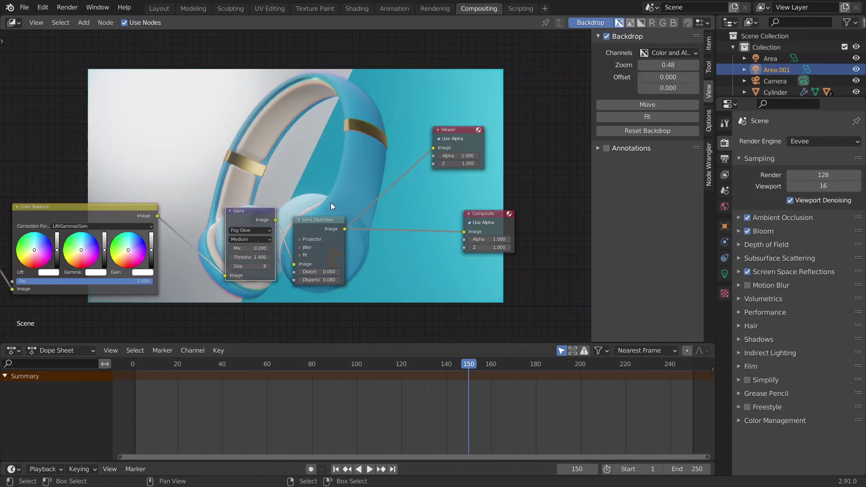
pyautogui.click(269, 258)
# Tint the Color Balance node's Lift colour toward cyan and bring it back closer to neutral.
pyautogui.moveTo(341, 269); pyautogui.dragTo(347, 298, button='middle')
pyautogui.moveTo(269, 219); pyautogui.dragTo(429, 224, button='middle')
pyautogui.scroll(9, 304, 226)
pyautogui.moveTo(213, 291); pyautogui.dragTo(216, 288)
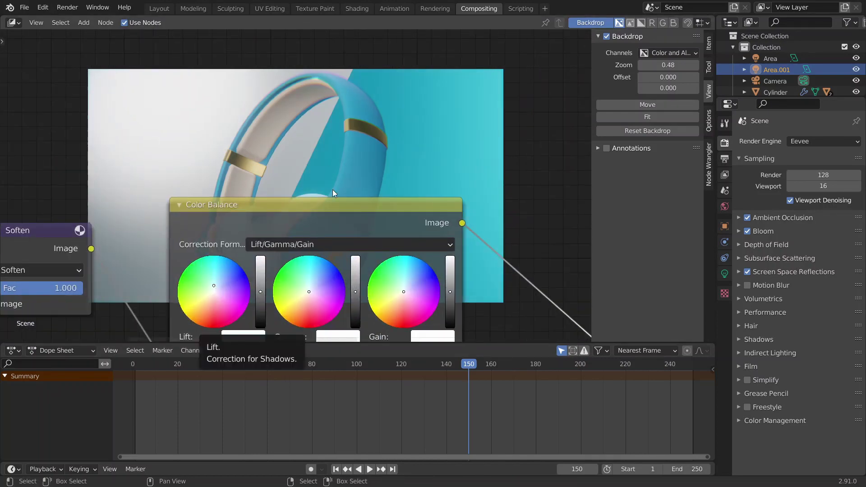
pyautogui.scroll(-6, 333, 193)
pyautogui.moveTo(333, 193); pyautogui.dragTo(266, 218, button='middle')
pyautogui.scroll(6, 199, 252)
pyautogui.click(200, 266)
pyautogui.scroll(-7, 307, 228)
pyautogui.moveTo(344, 237); pyautogui.dragTo(336, 100, button='middle')
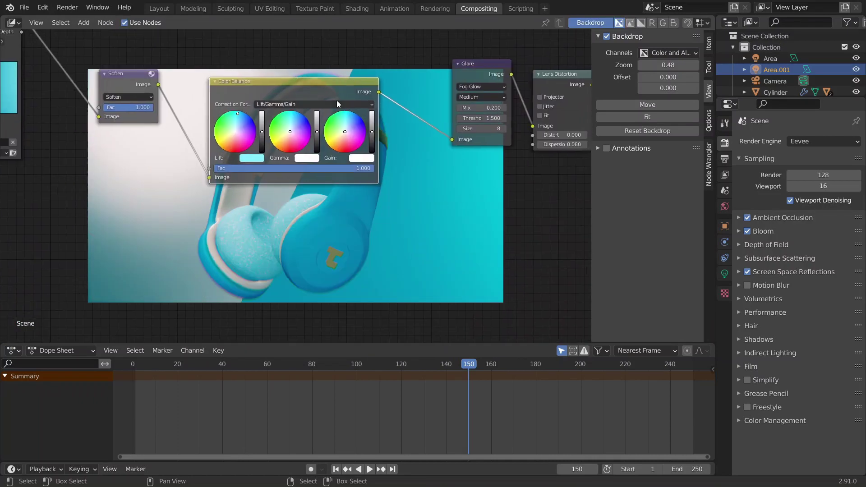
pyautogui.click(234, 126)
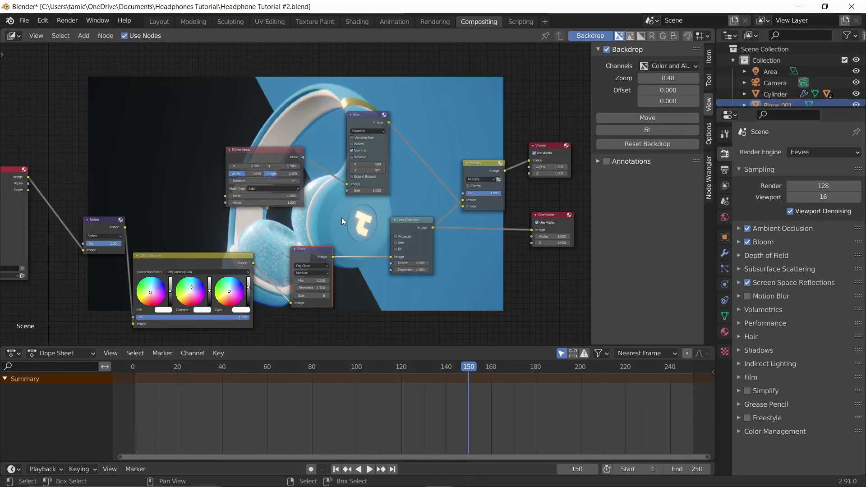
# Examine the compositor node setup, including the Ellipse Mask, Blur and Multiply chain feeding the Viewer.
pyautogui.moveTo(433, 225); pyautogui.dragTo(468, 204, button='middle')
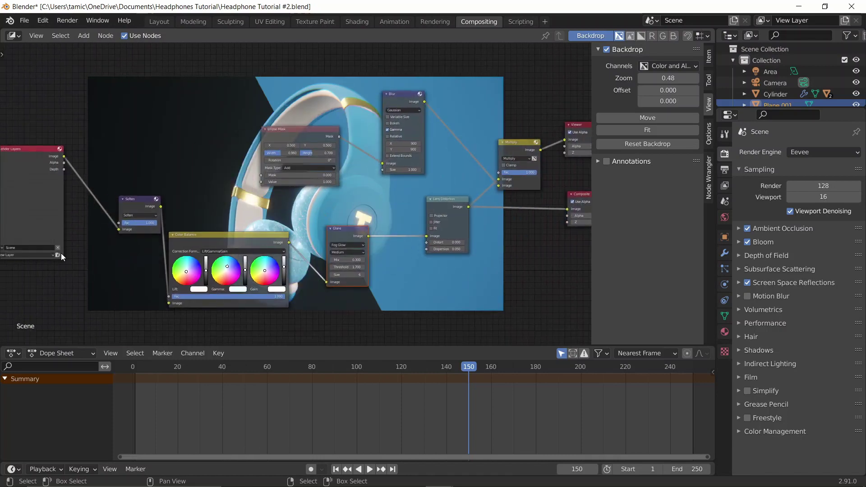
pyautogui.moveTo(397, 238); pyautogui.dragTo(312, 314, button='middle')
pyautogui.scroll(3, 312, 314)
pyautogui.moveTo(174, 199); pyautogui.dragTo(208, 175, button='middle')
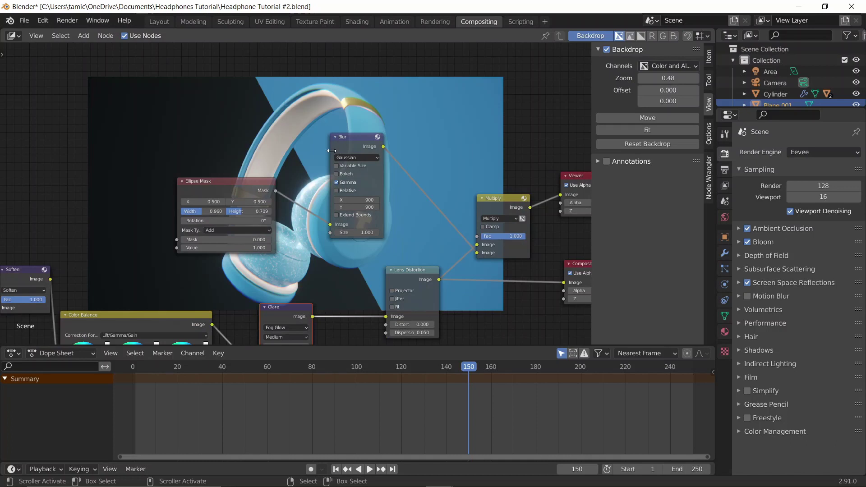
pyautogui.scroll(2, 331, 150)
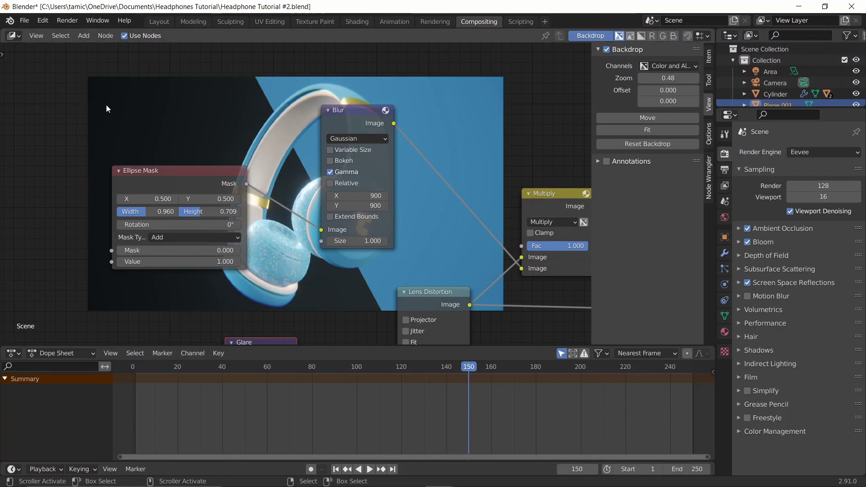
pyautogui.scroll(-2, 296, 293)
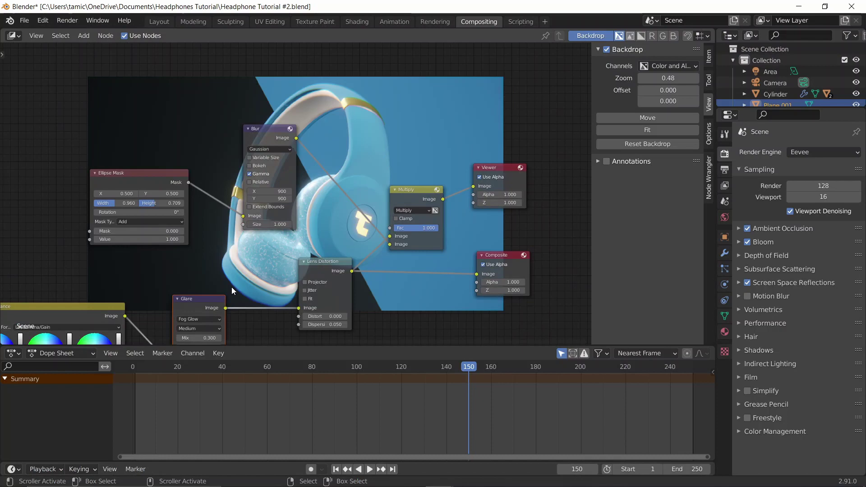
pyautogui.scroll(-1, 255, 285)
pyautogui.moveTo(255, 285); pyautogui.dragTo(418, 242, button='middle')
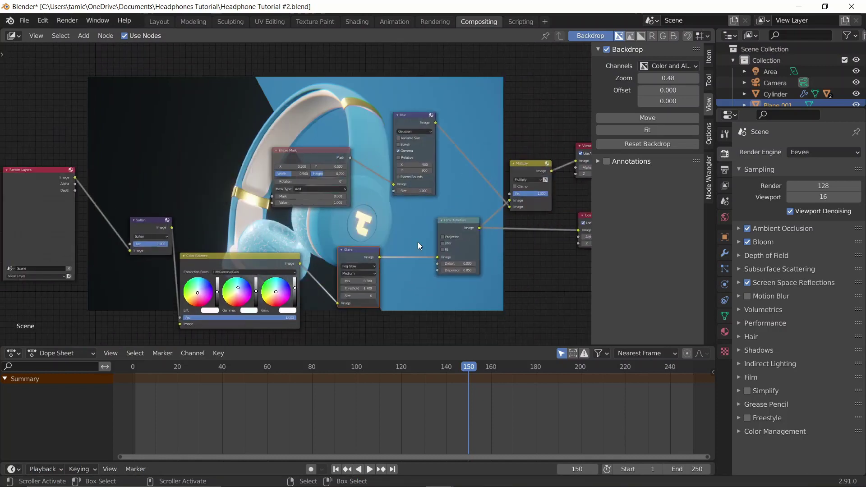